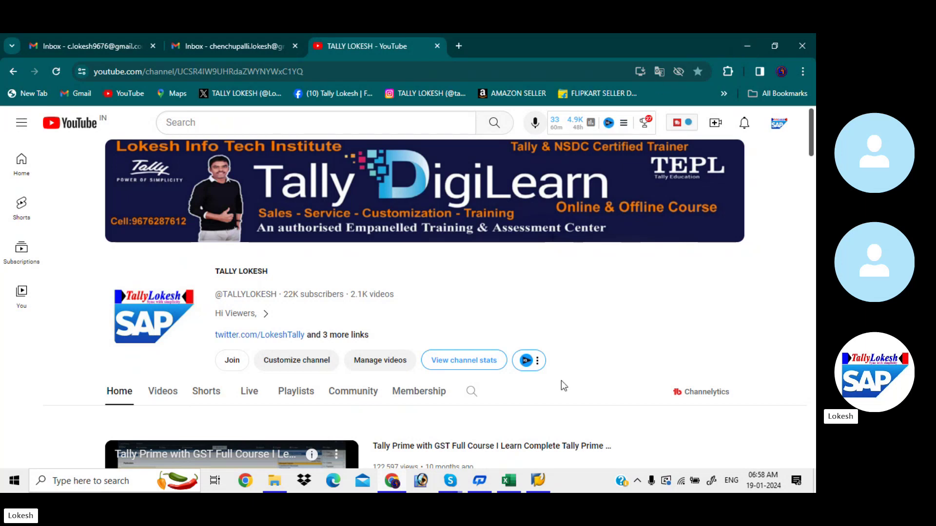
Switch to Skype to check the SAP BATCH -5 call, and minimize its window.
mouse_move(445, 482)
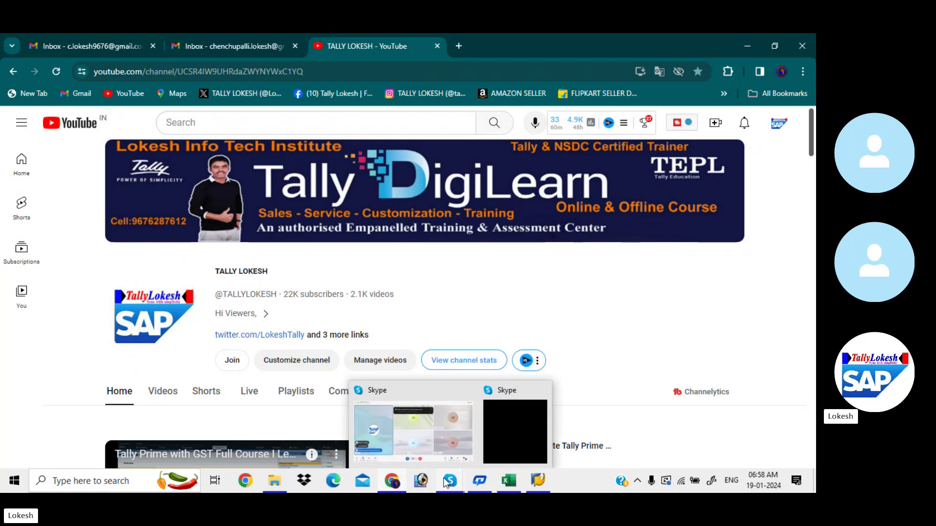
left_click(449, 430)
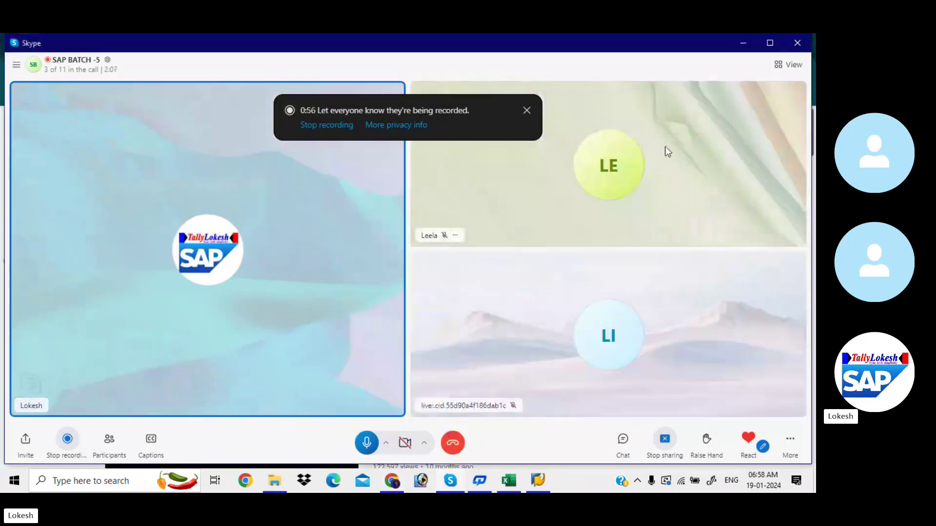
left_click(742, 42)
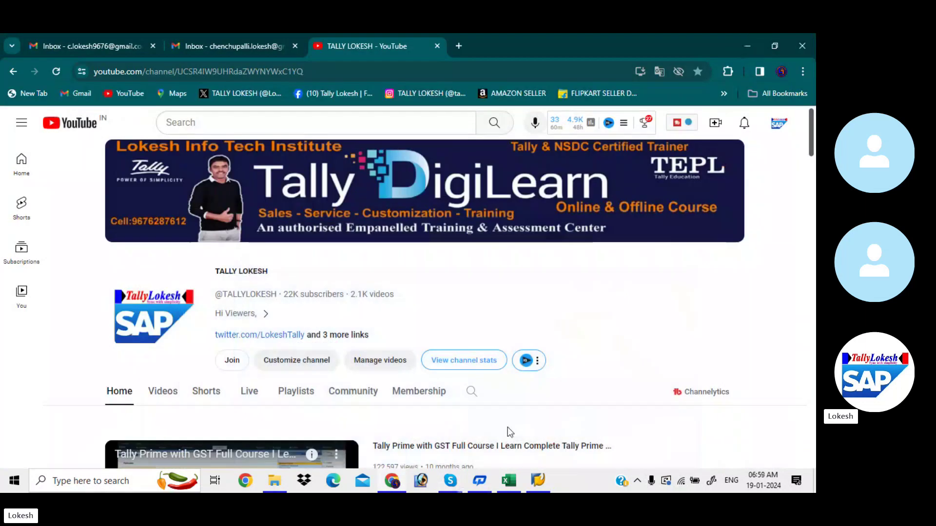
Switch to the With Holding Tax workbook in Excel, showing the TABLES sheet.
mouse_move(507, 480)
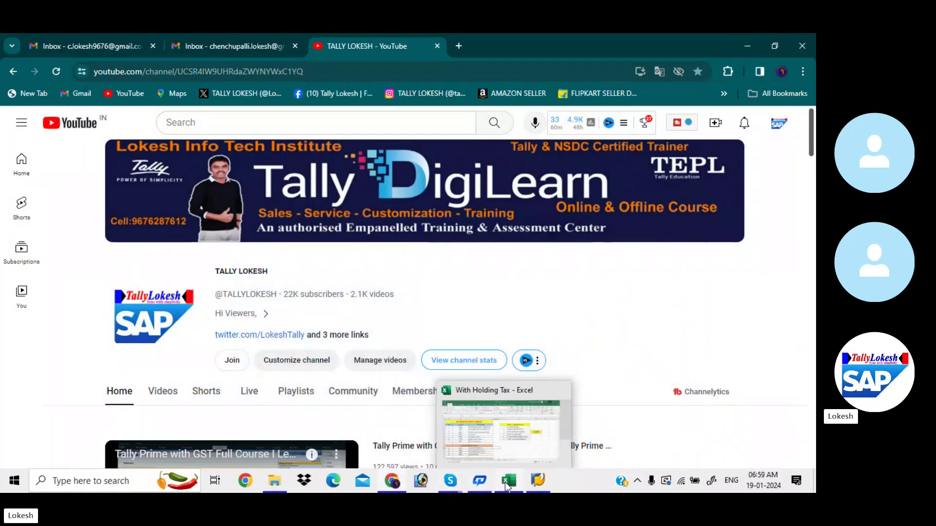
left_click(517, 450)
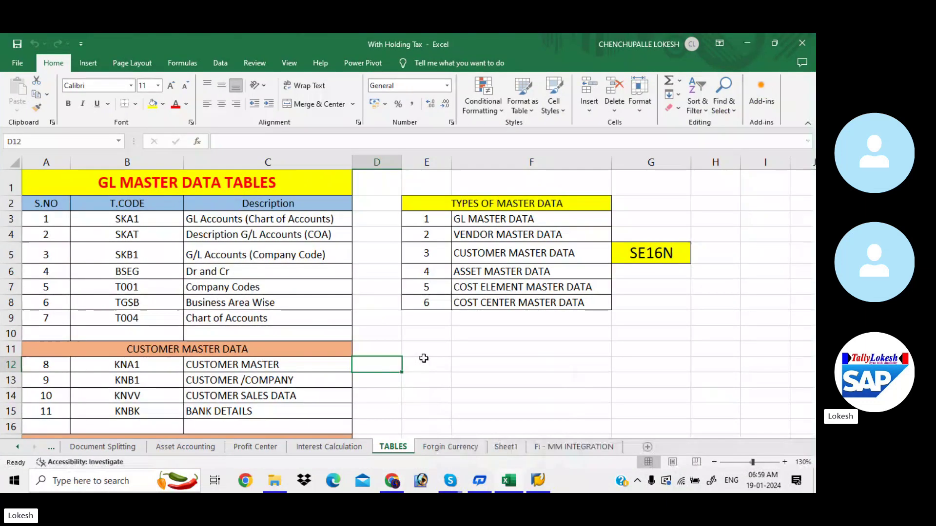
left_click(424, 362)
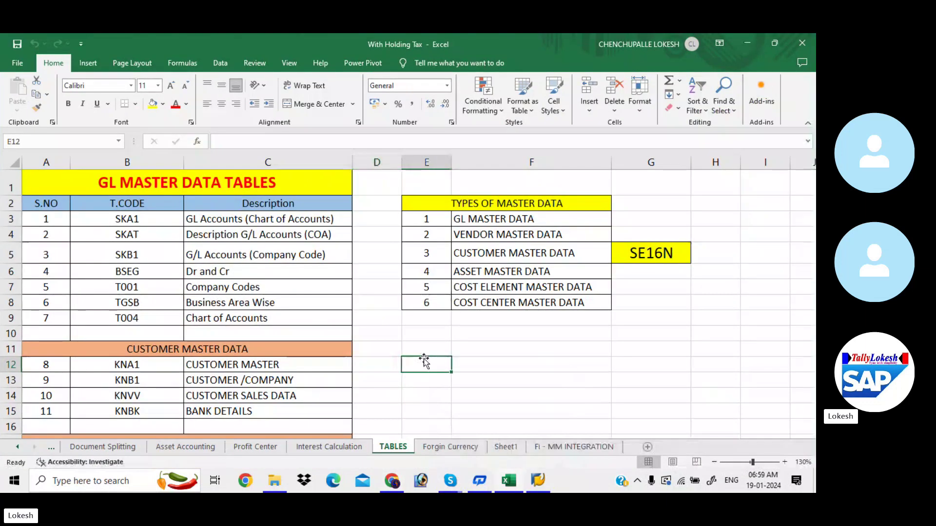
left_click(524, 323)
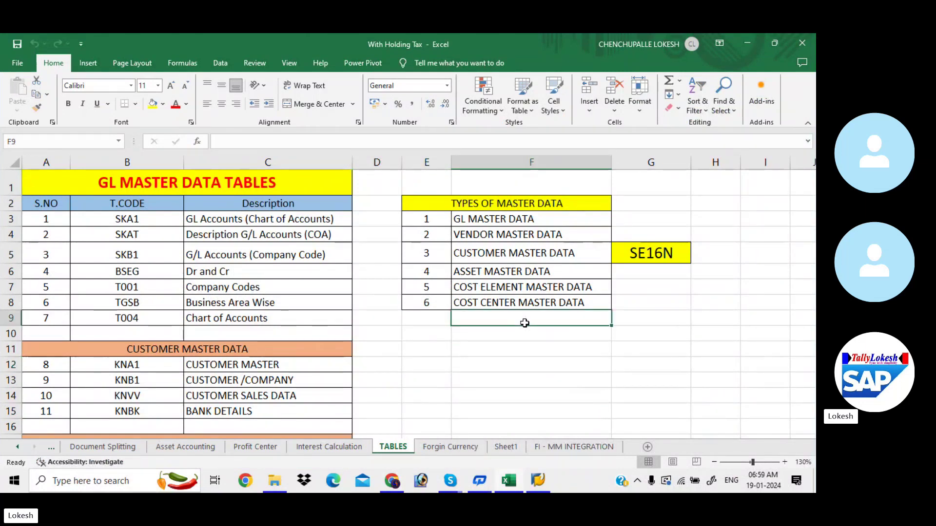
left_click(383, 324)
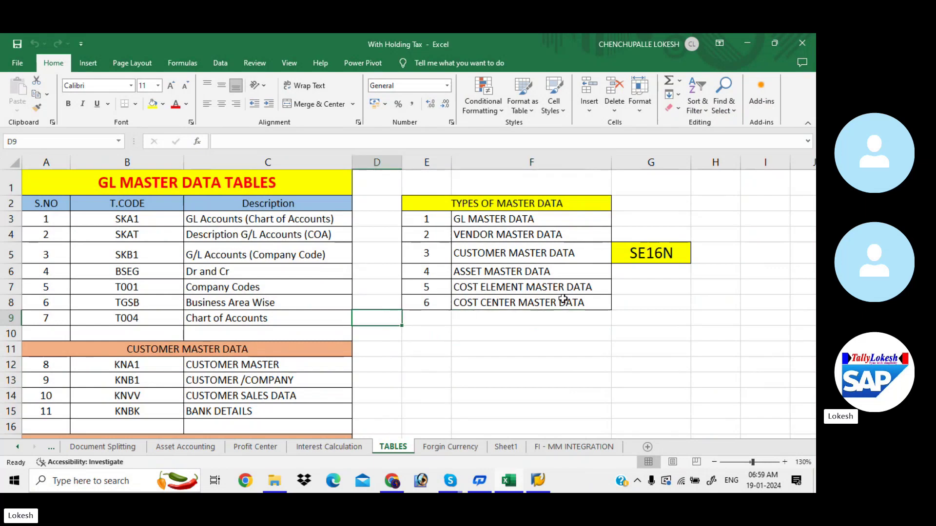
left_click(477, 353)
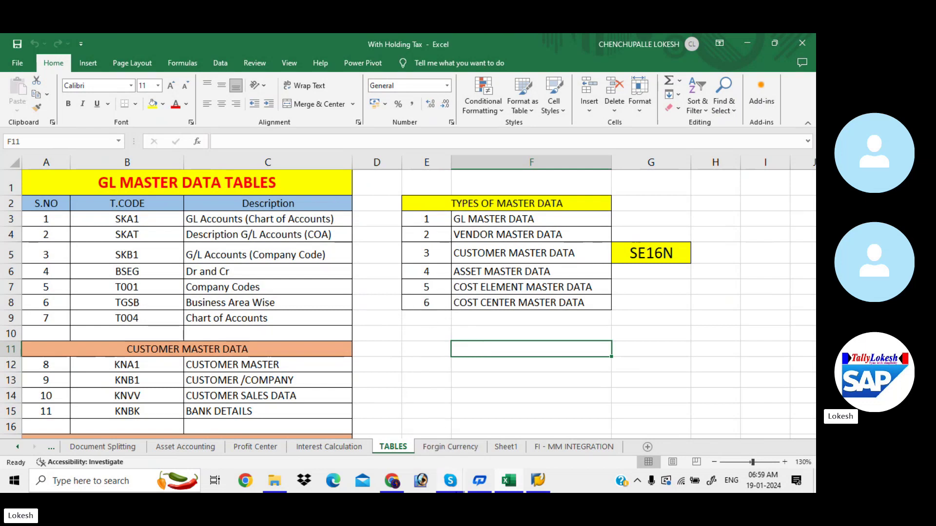
Check the participants in the Skype call again, and return to the Excel workbook.
mouse_move(450, 481)
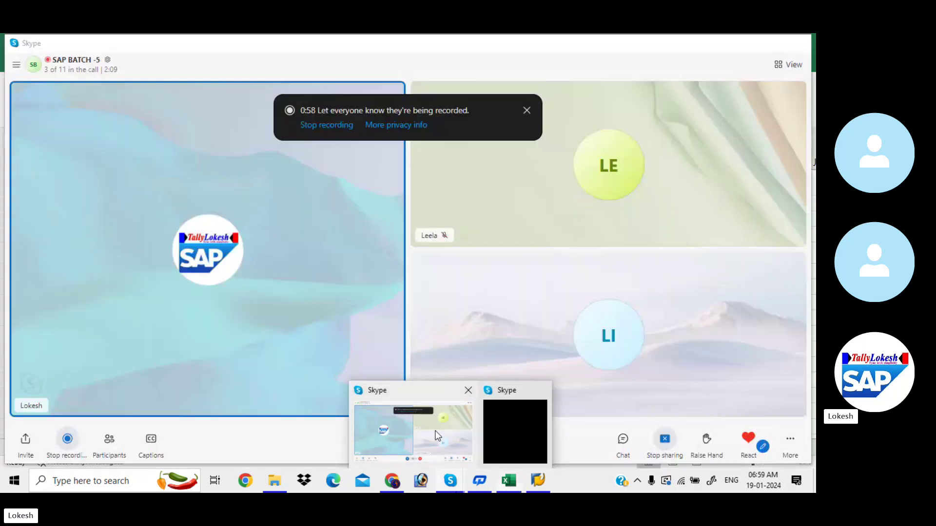
left_click(437, 435)
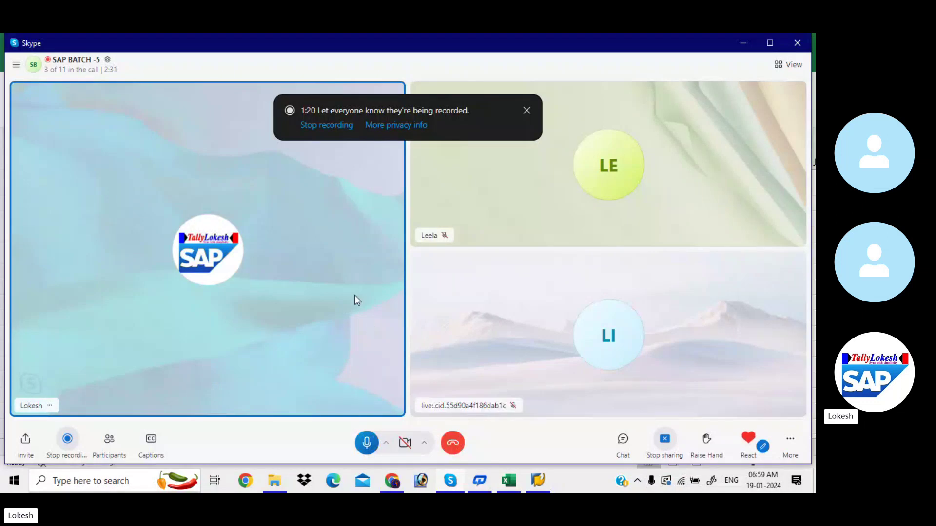
left_click(744, 43)
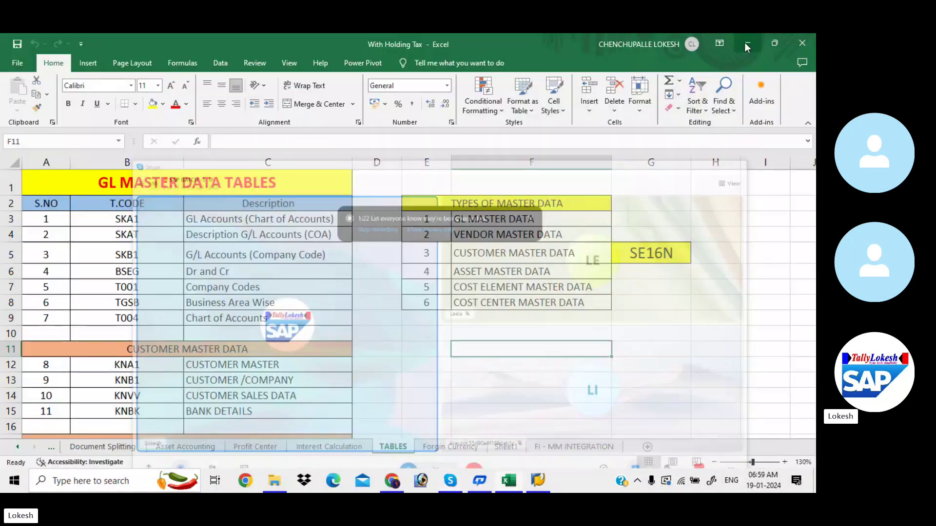
Review the GL master data heading, the list of master data types in F3:F8, and the transaction code in G5.
left_click(257, 293)
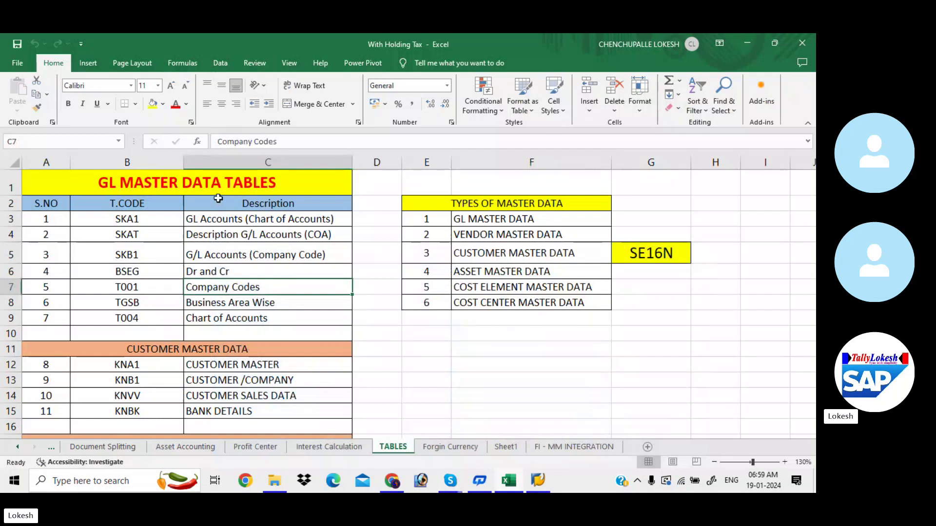
left_click(231, 183)
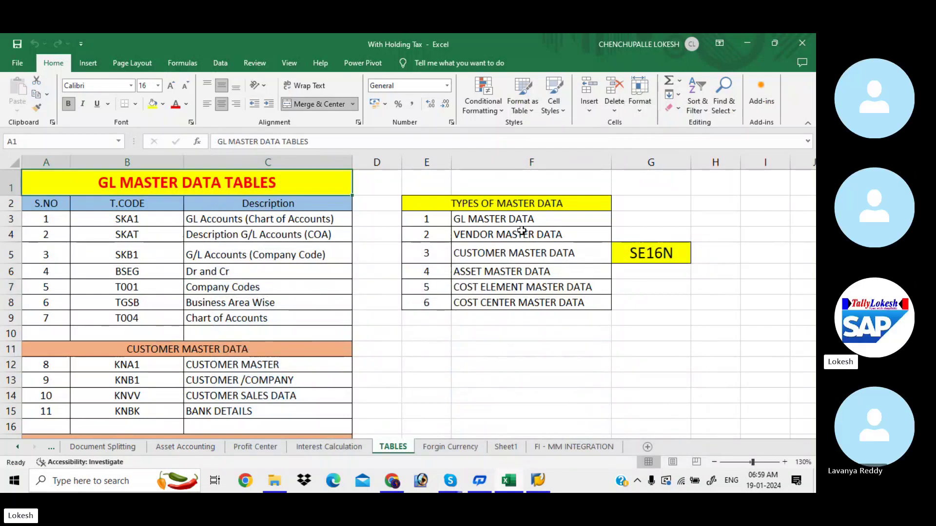
left_click(544, 218)
key("Down")
key("Down")
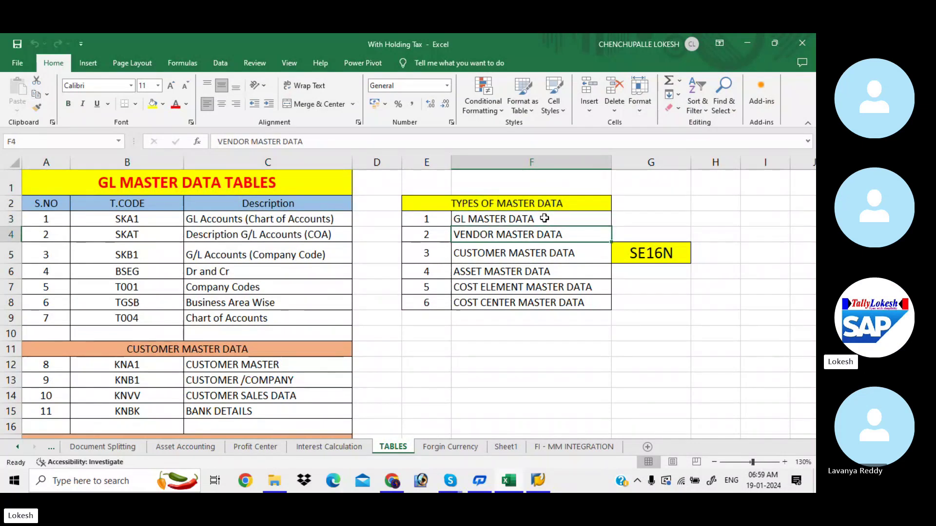
key("Down")
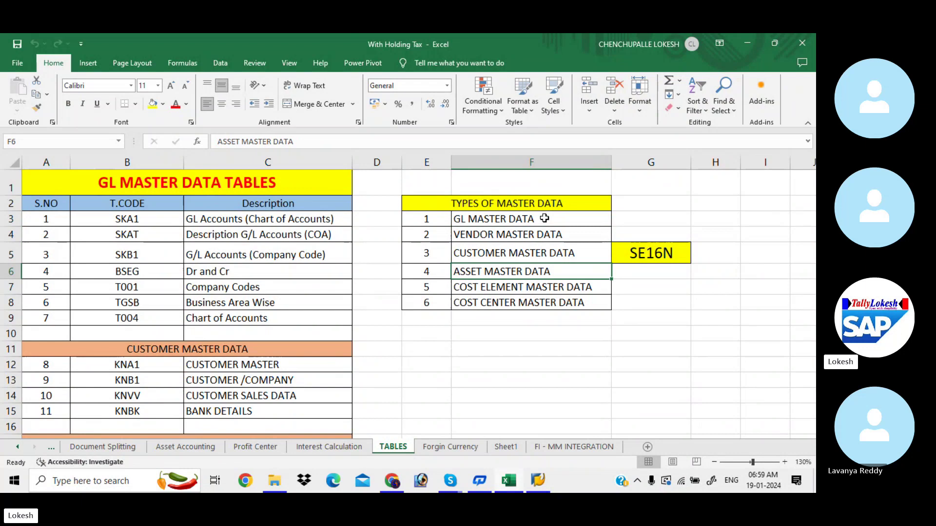
key("Down")
key("Down")
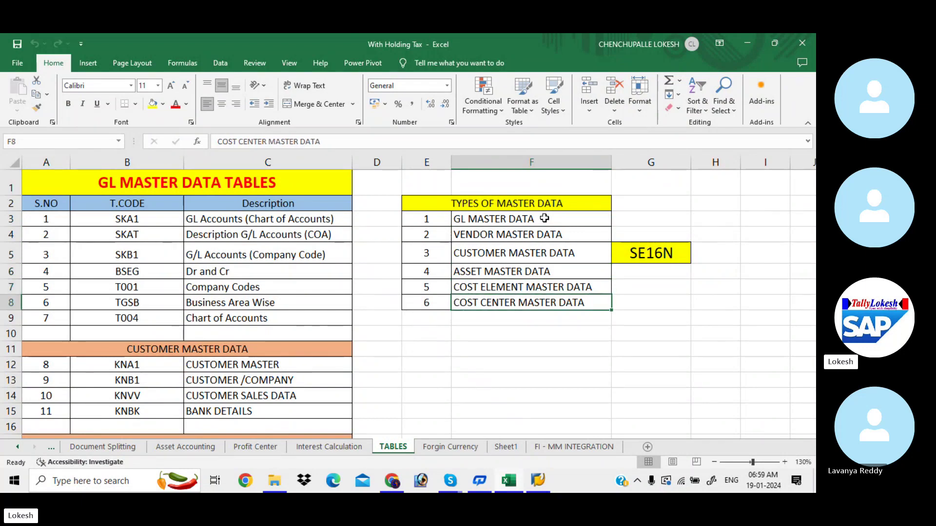
left_click_drag(541, 218, 549, 311)
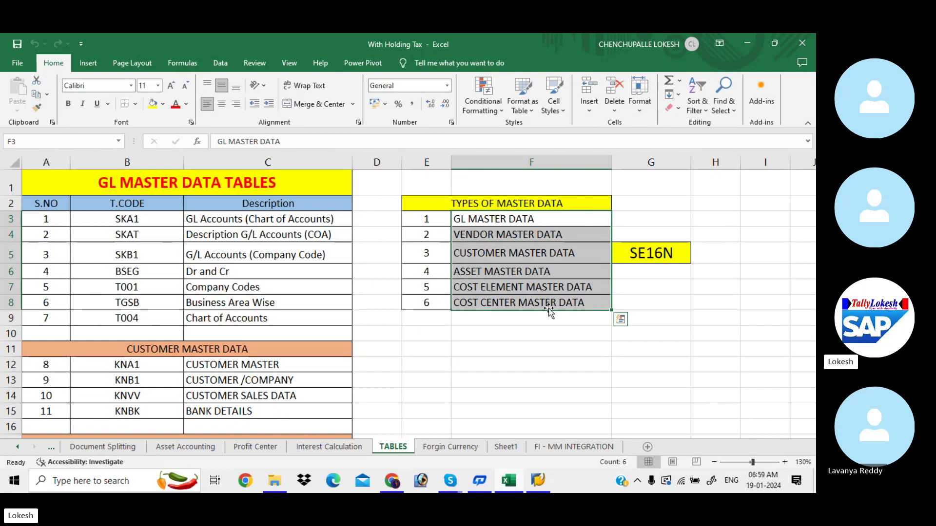
left_click(649, 255)
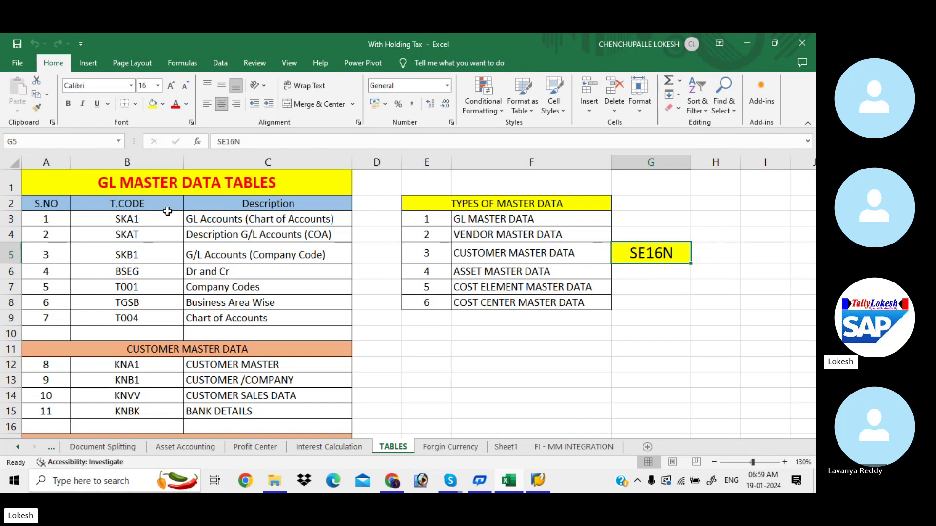
Go through the GL master data tables from SKA1 to T004 in rows 3 to 9, reading each code with its description.
left_click(185, 217)
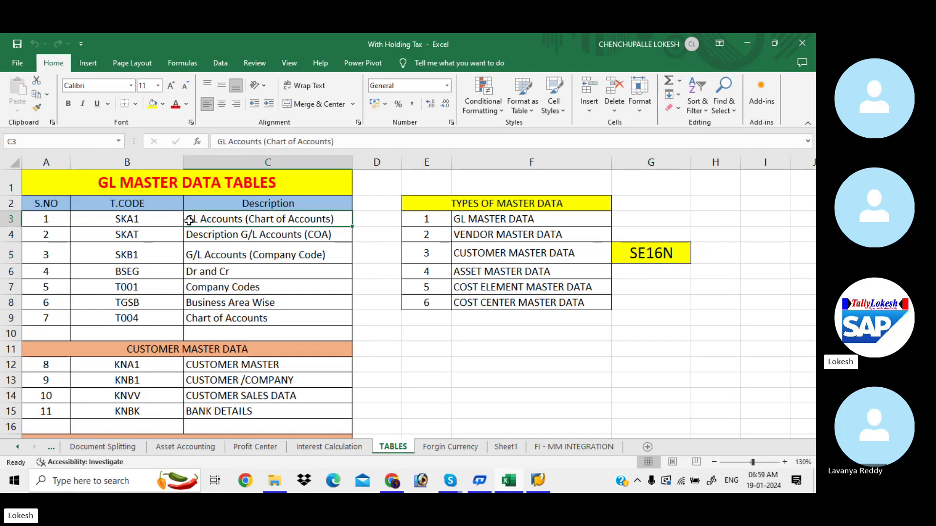
left_click(161, 221)
key("Right")
key("Down")
key("Left")
key("Right")
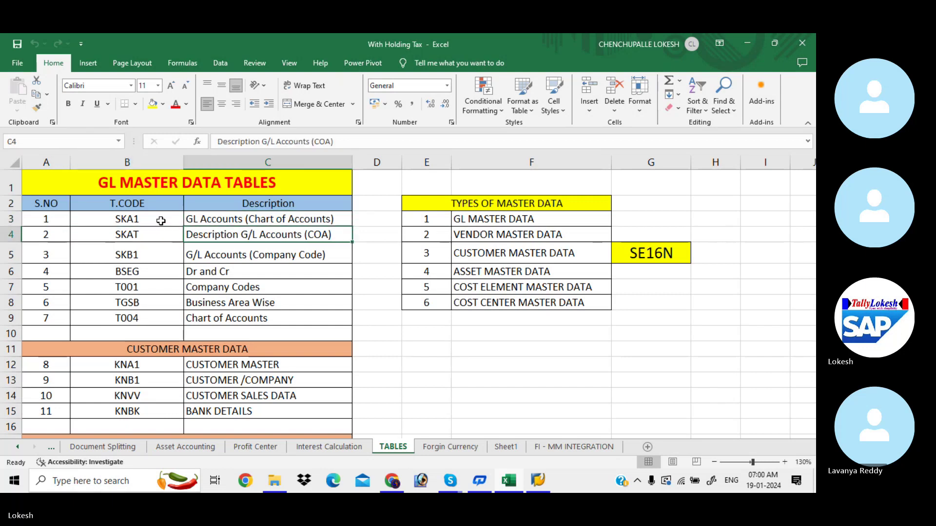
key("Down")
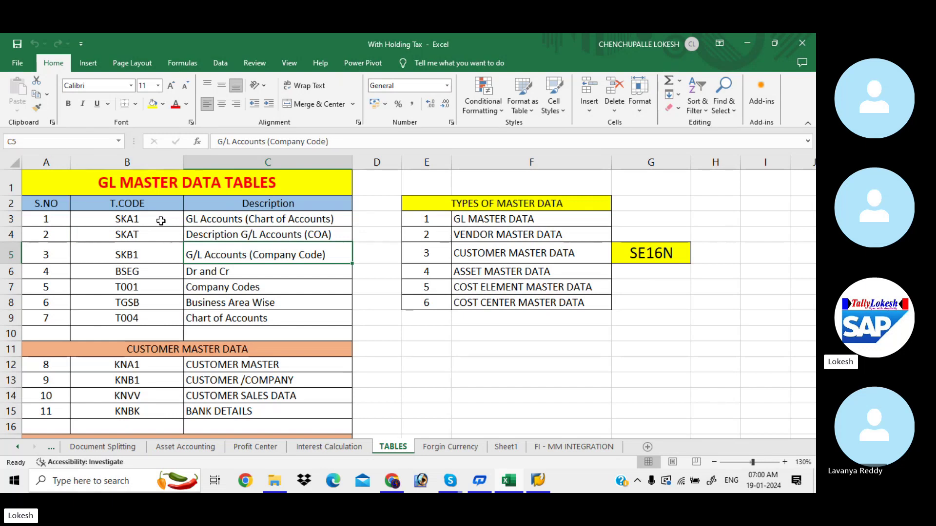
key("Left")
key("Down")
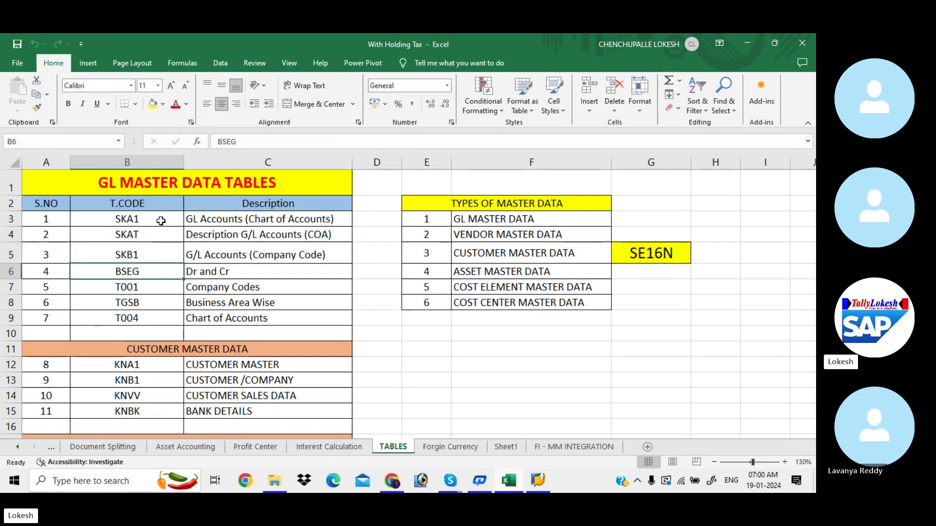
key("Right")
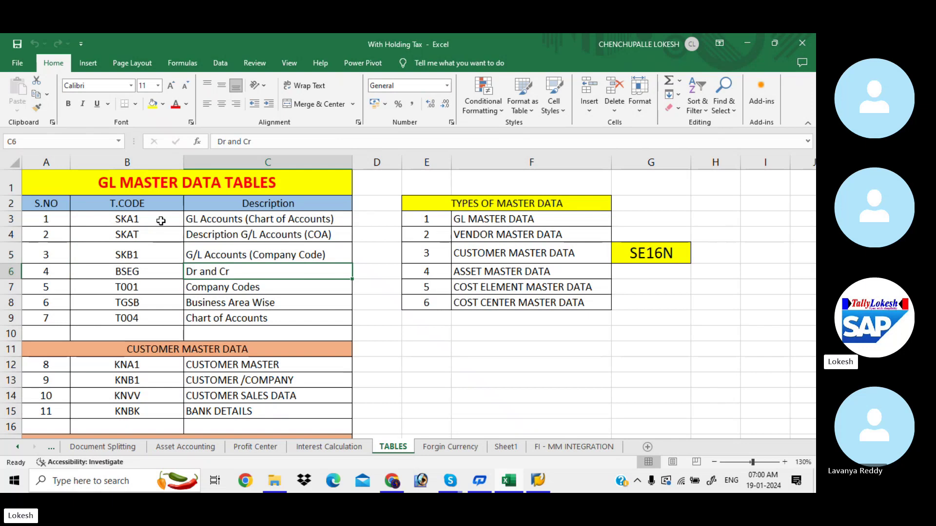
key("Left")
key("Down")
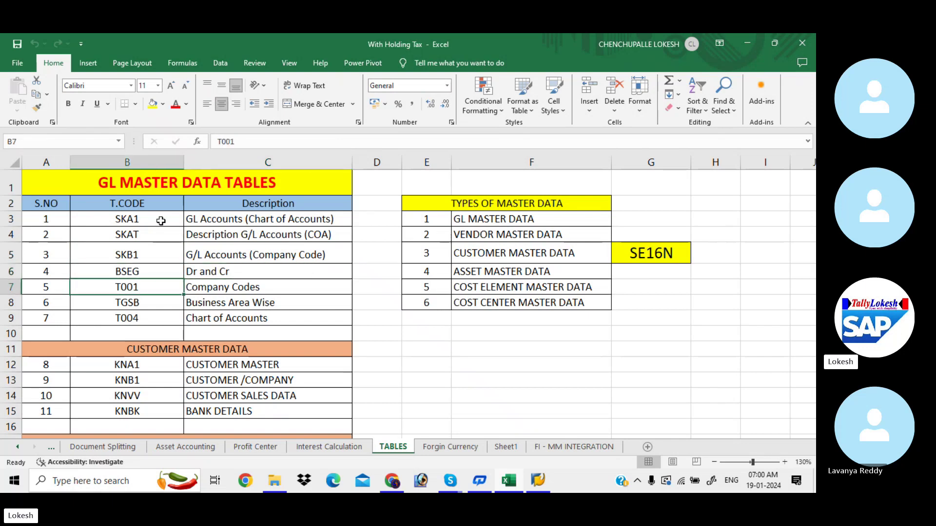
key("Right")
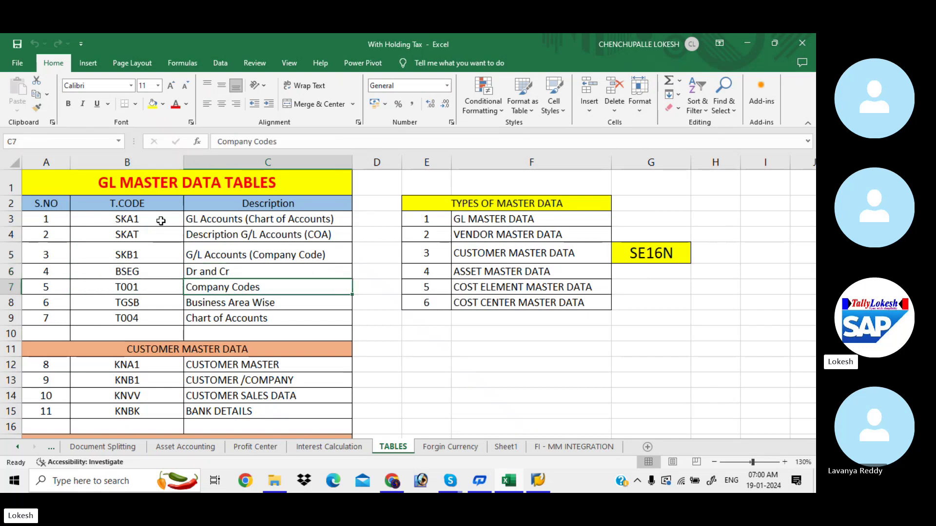
key("Left")
key("Down")
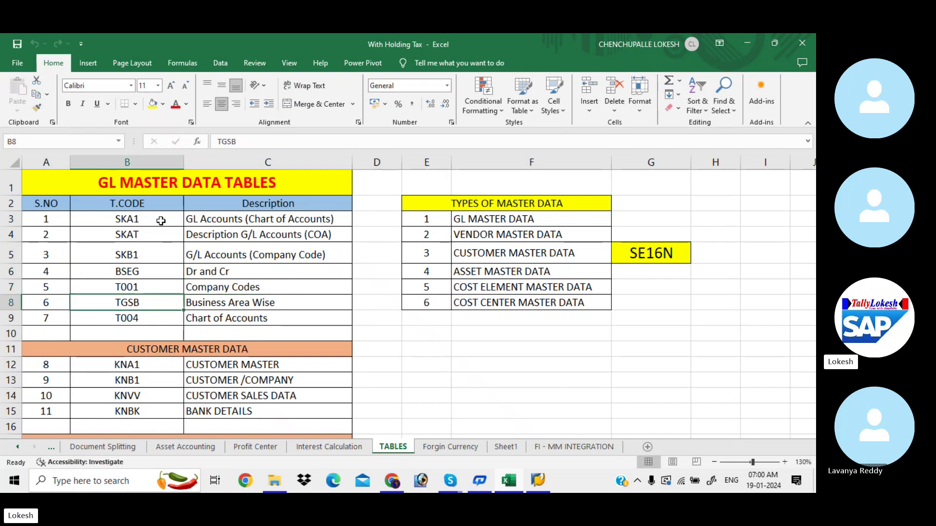
key("Right")
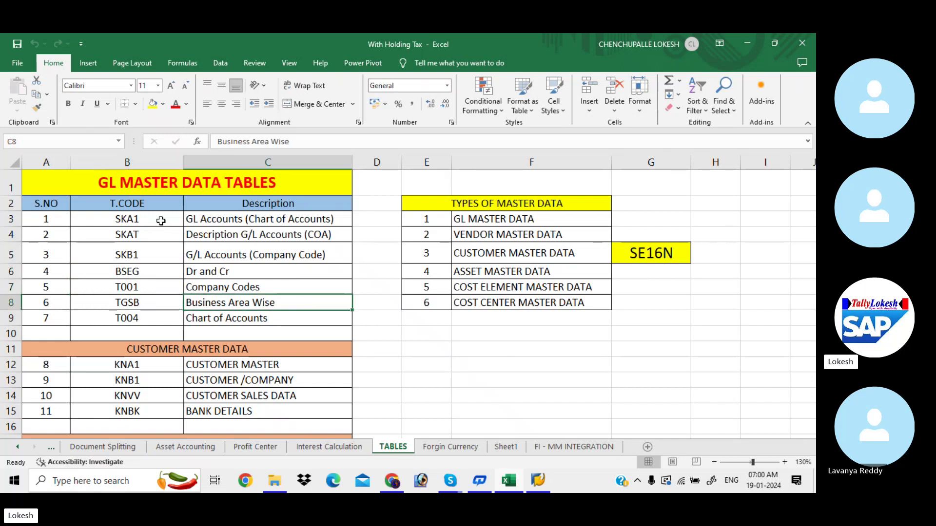
key("Down")
key("Left")
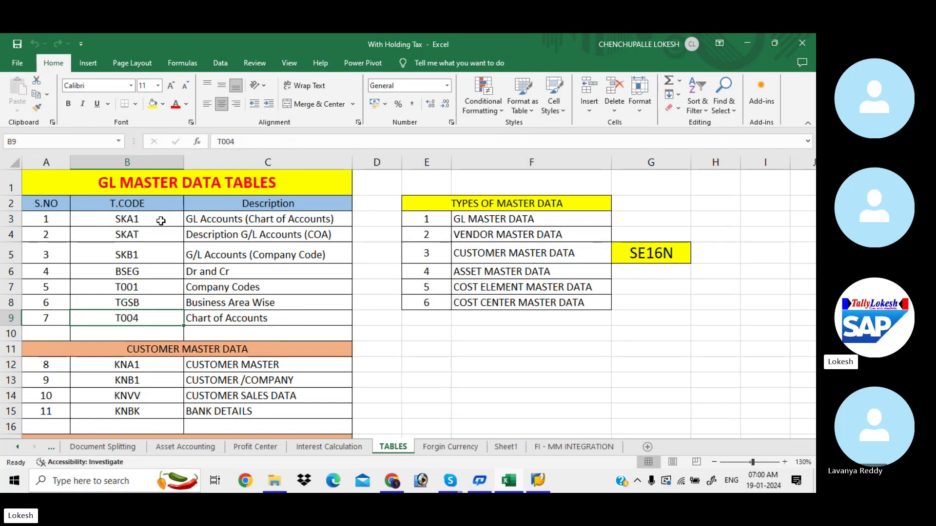
key("Right")
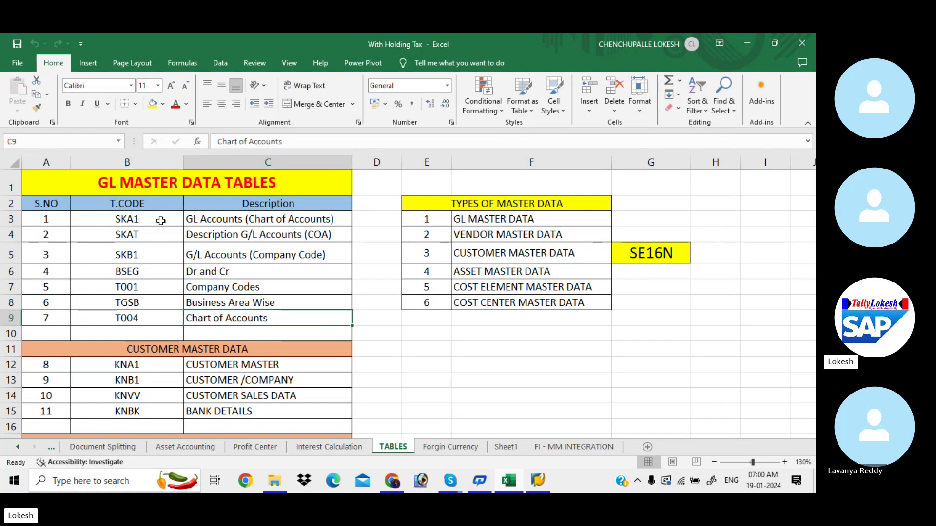
Go through the customer master data tables from KNA1 to KNBK in rows 12 to 15, reading each code with its description.
key("Down")
key("Down")
key("Down")
key("Down")
key("Down")
key("Down")
key("Down")
key("Down")
key("Down")
key("Down")
key("Down")
key("Down")
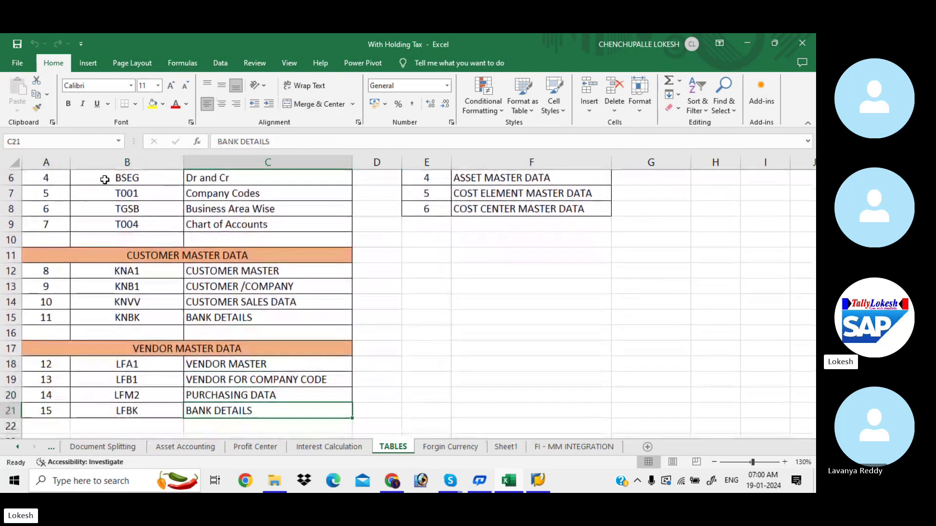
left_click(243, 277)
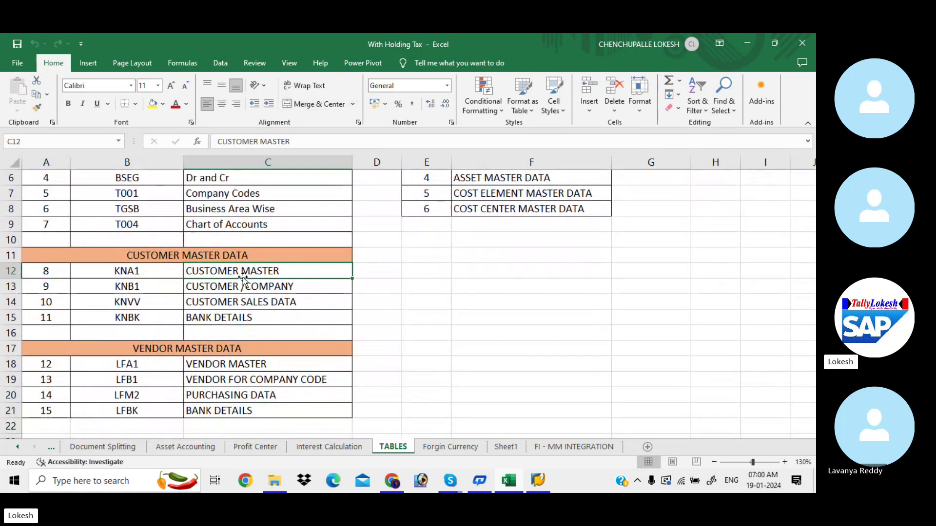
key("Left")
key("Down")
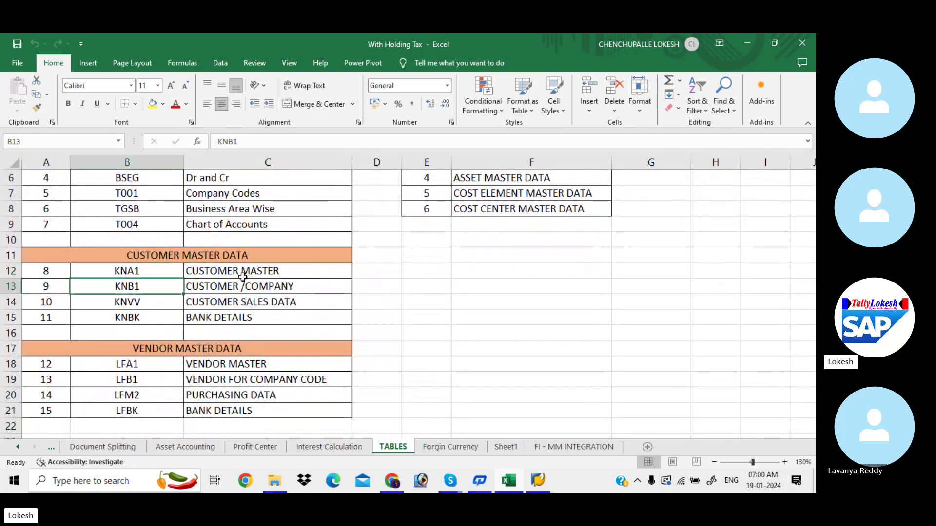
key("Right")
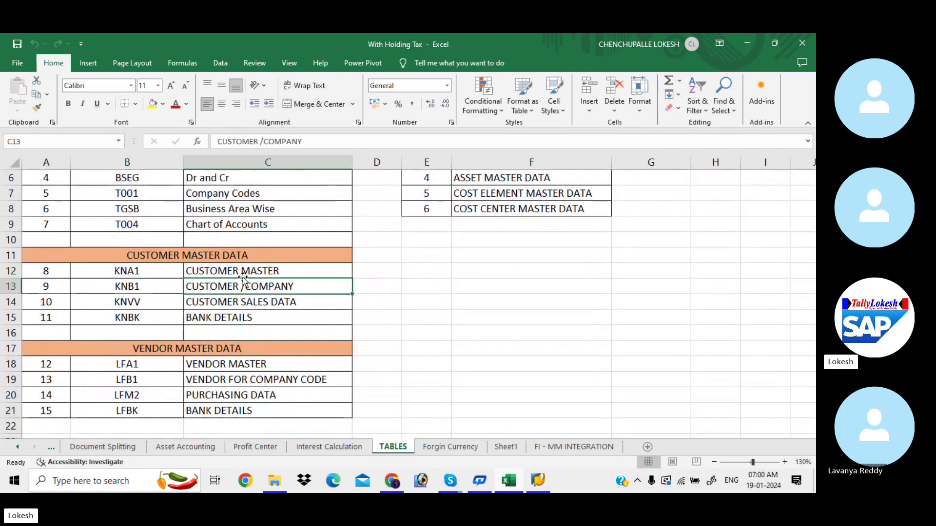
key("Left")
key("Down")
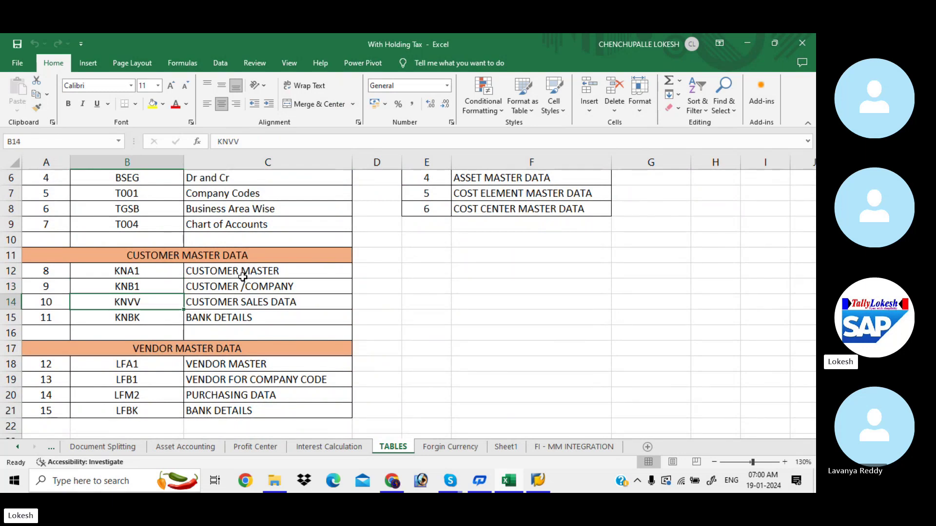
key("Down")
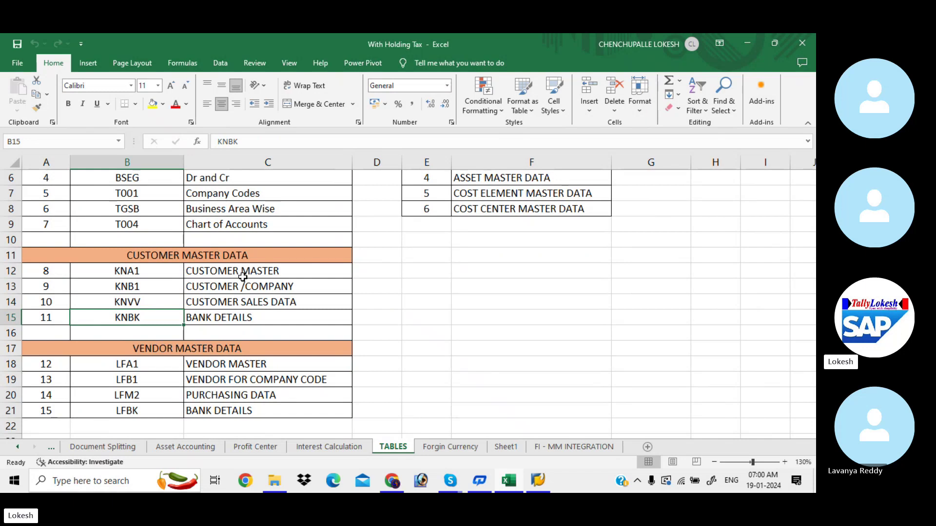
key("Right")
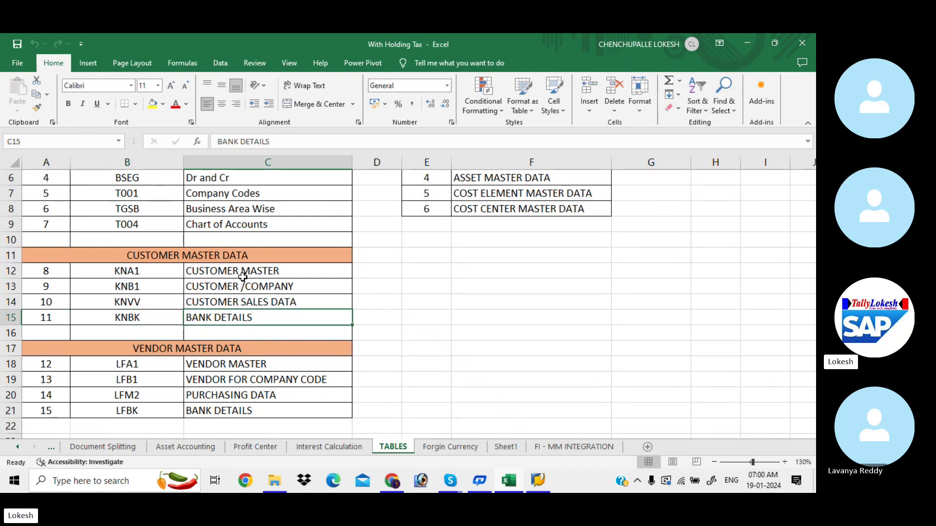
Go through the vendor master data tables from LFA1 to LFBK in rows 18 to 21, reading each code with its description.
key("Down")
key("Left")
key("Down")
key("Down")
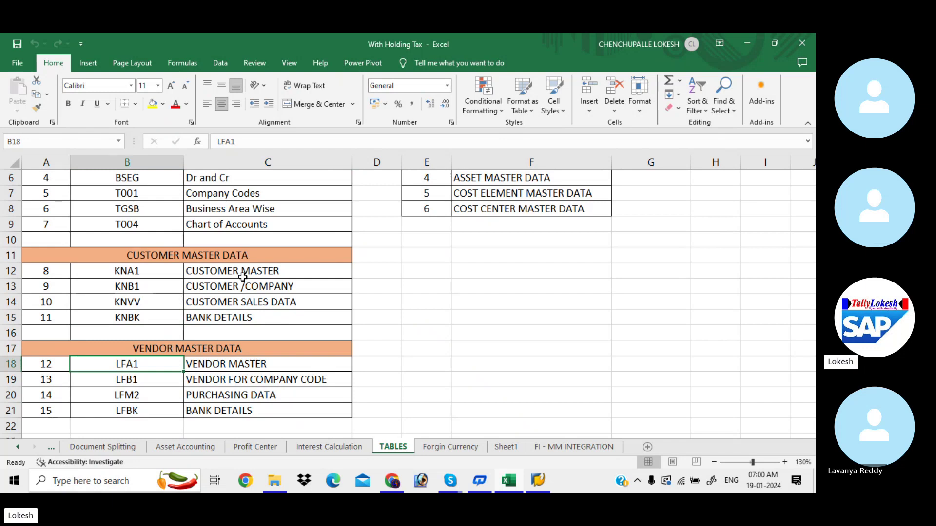
key("Right")
key("Left")
key("Down")
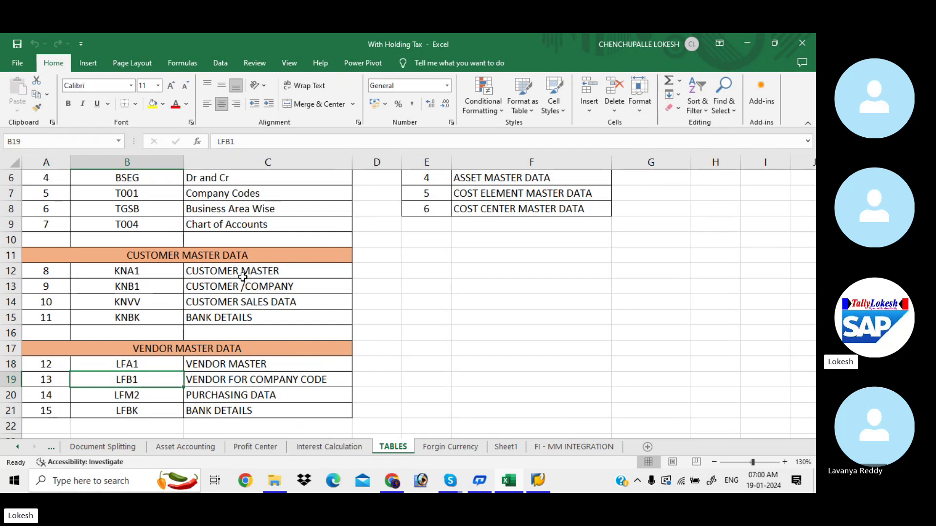
key("Down")
key("Down")
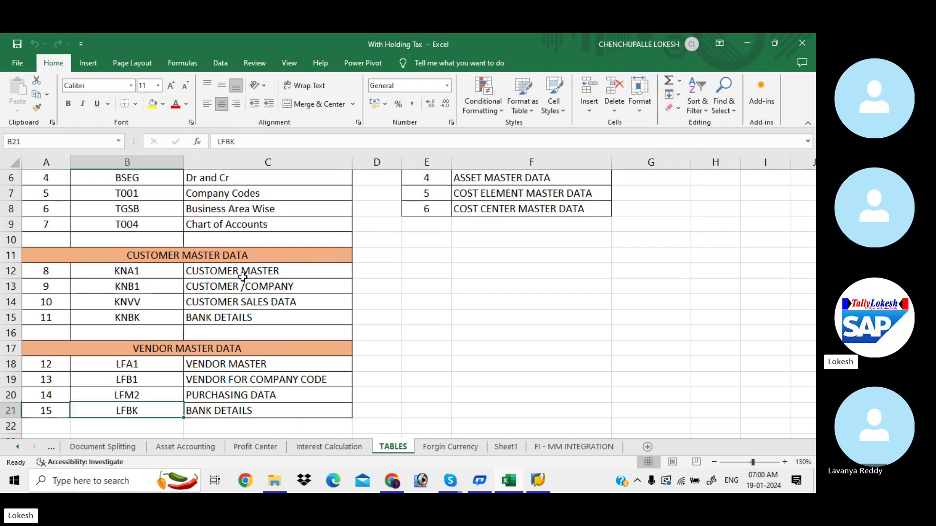
key("Right")
key("Up")
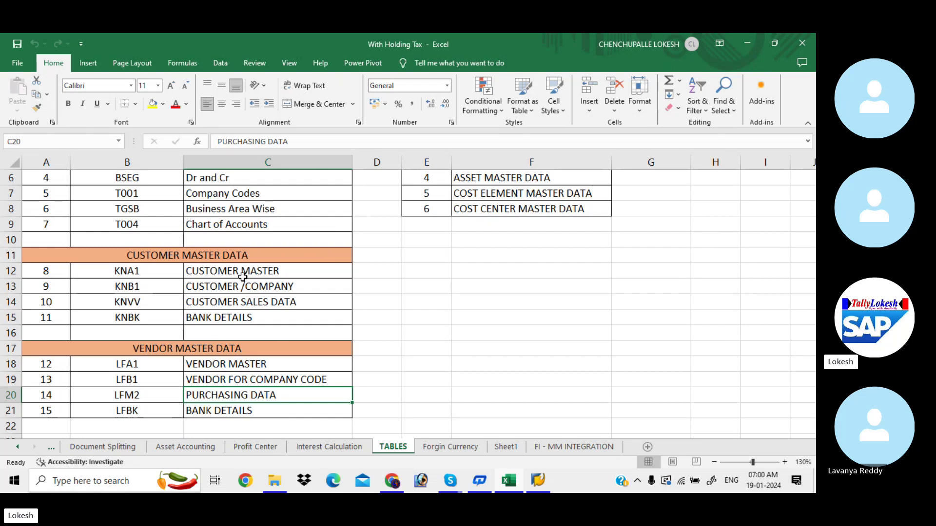
Return to the GL MASTER DATA TABLES heading in A1 of the TABLES sheet.
key("Up")
key("Up")
key("Up")
key("Up")
key("Up")
key("Up")
key("Up")
key("Up")
key("Up")
key("Up")
key("Up")
key("Up")
key("Up")
key("Up")
key("Up")
key("Up")
key("Up")
key("Up")
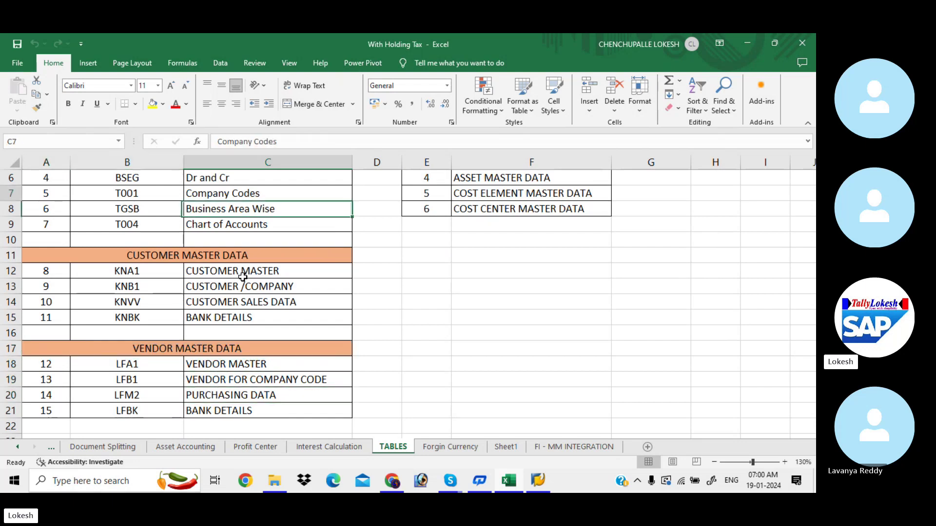
key("Up")
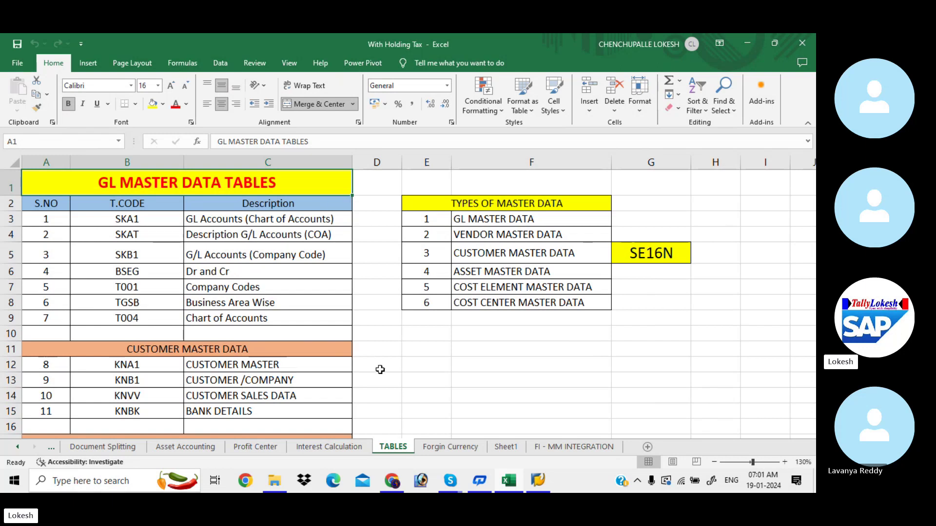
Switch to SAP Logon, open the EHP7 connection, and log on to client 800 with the saved user name and the account password.
left_click(536, 482)
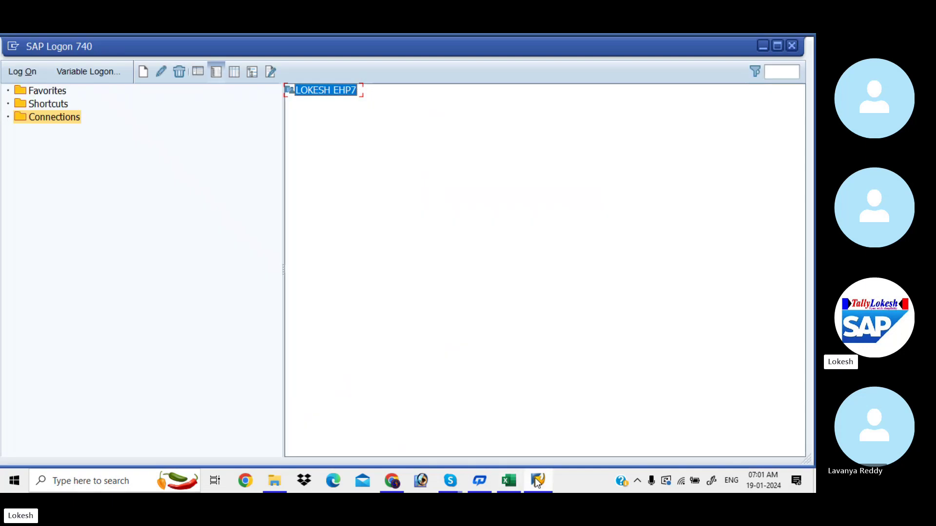
double_click(323, 91)
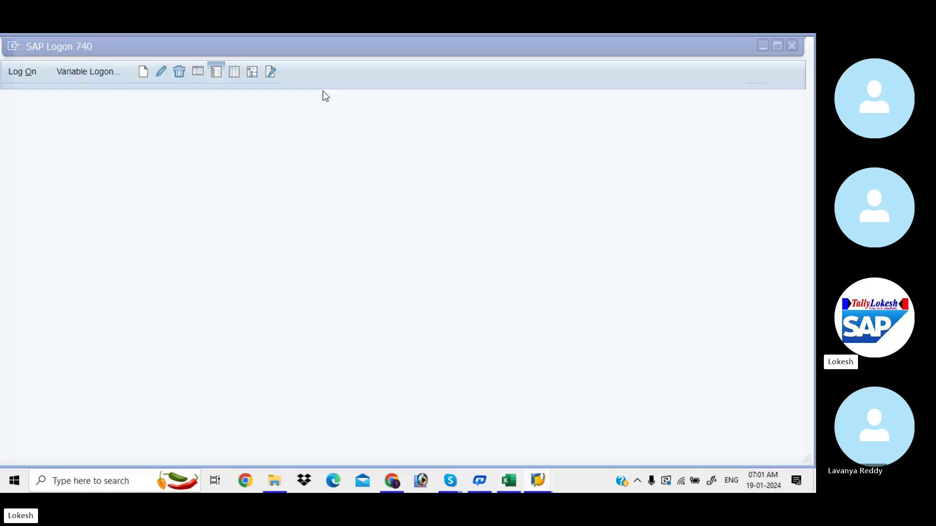
key("space")
key("Down")
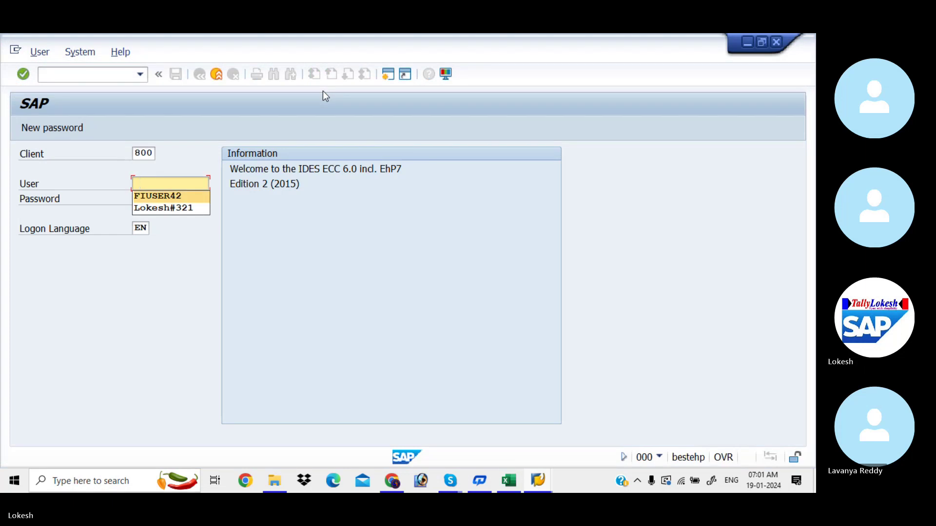
key("Tab")
type("*")
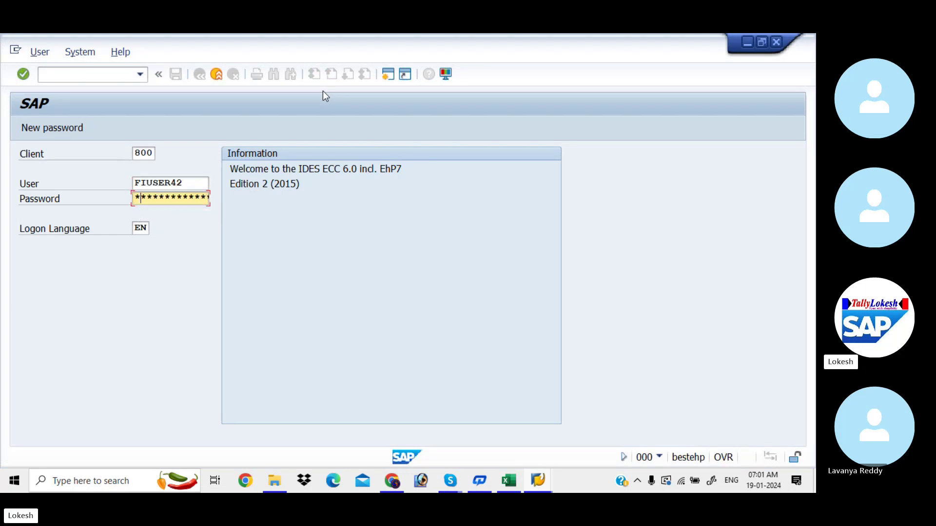
type("*")
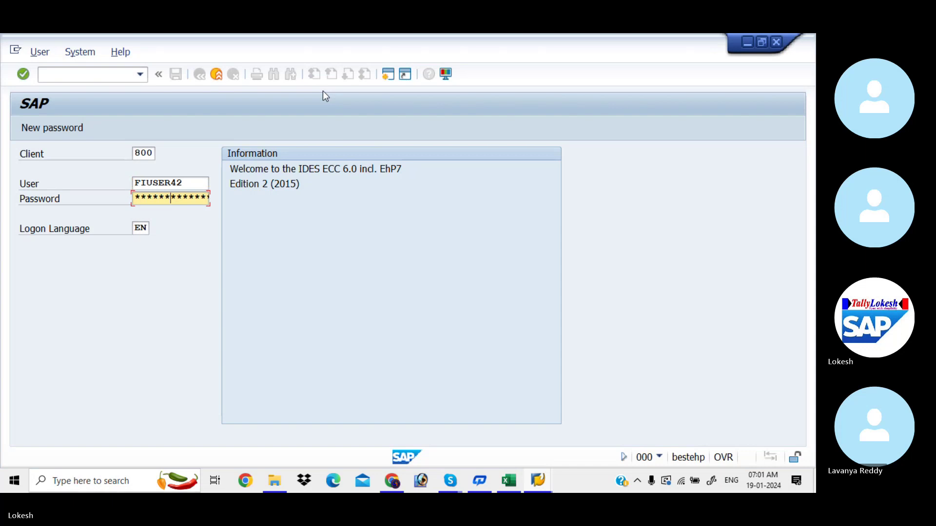
key("Return")
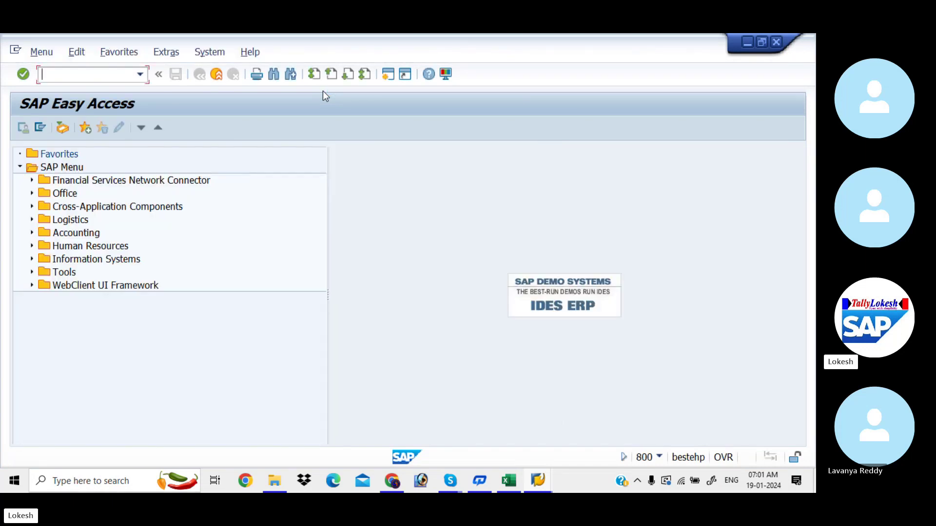
Look up the transaction code in G5 of the Excel sheet and run transaction SE16N in SAP.
key("alt+Tab")
key("alt+Tab")
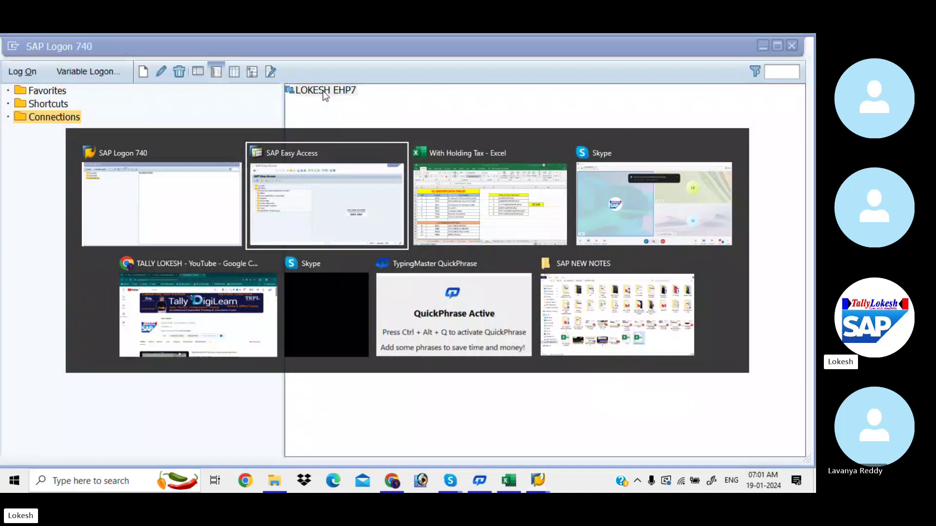
key("alt+Tab")
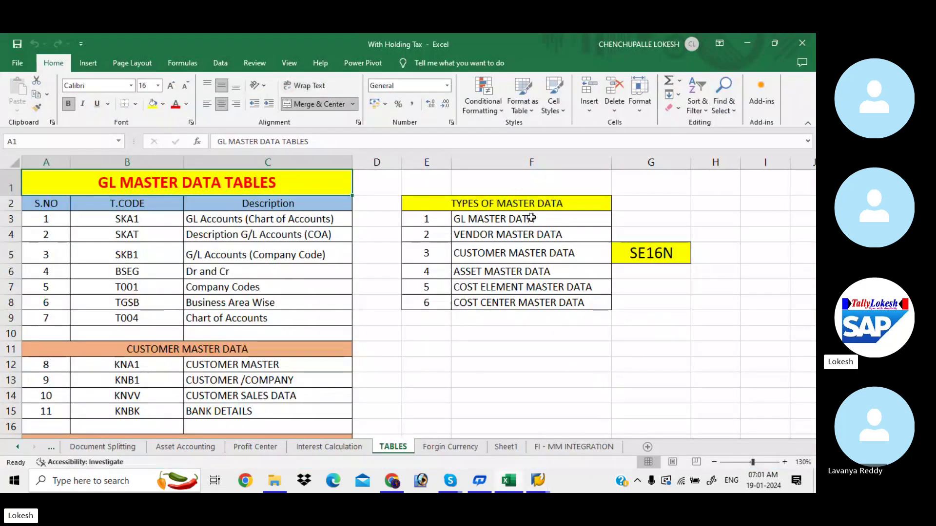
left_click(641, 255)
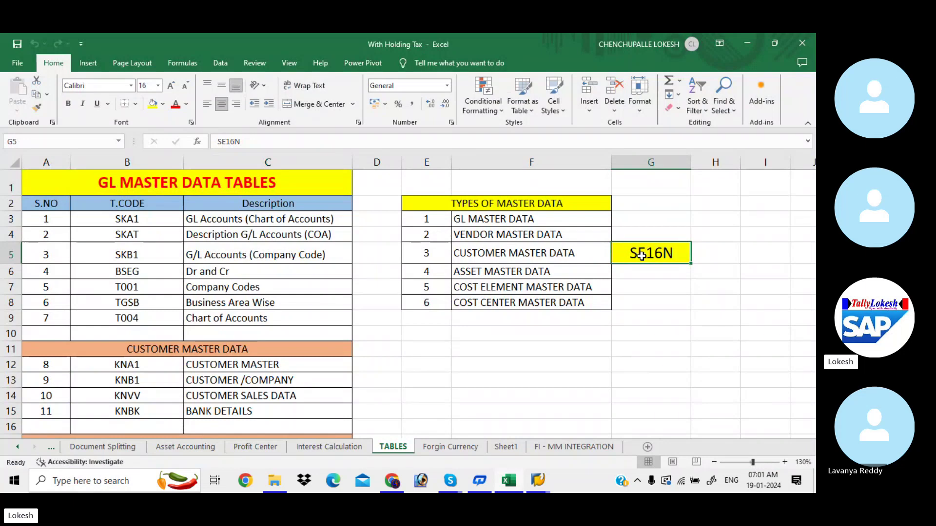
key("alt+Tab")
key("alt+Tab")
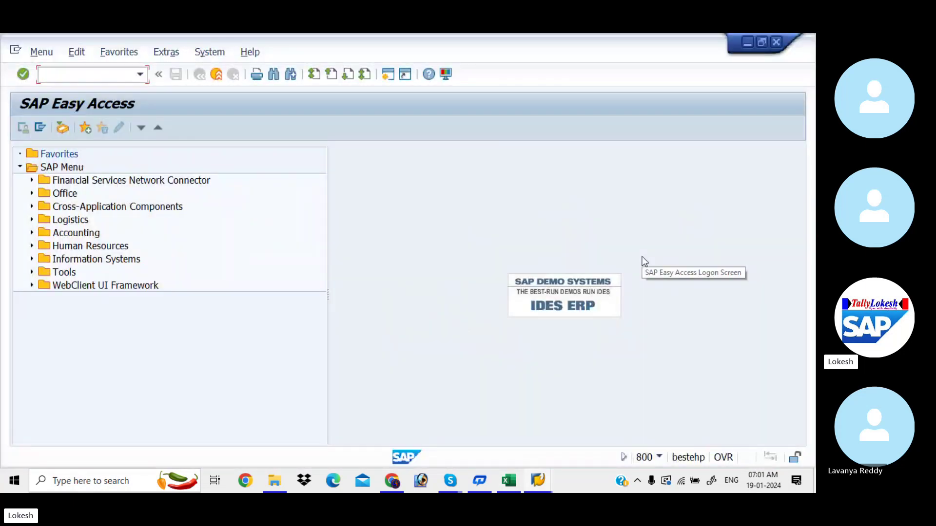
type("SE16N")
key("Return")
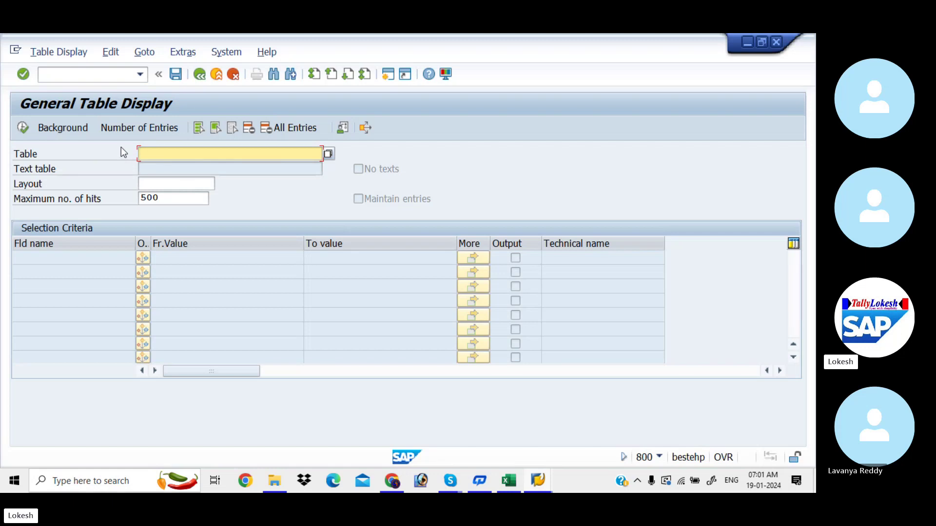
Look up the first GL table code in B3 of the Excel sheet and load table SKA1 in SAP's General Table Display.
key("alt+Tab")
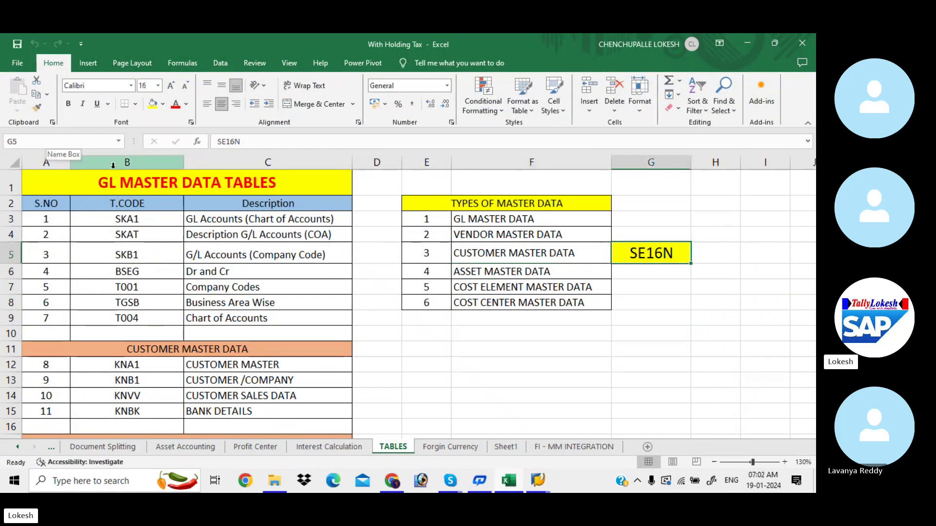
left_click(138, 219)
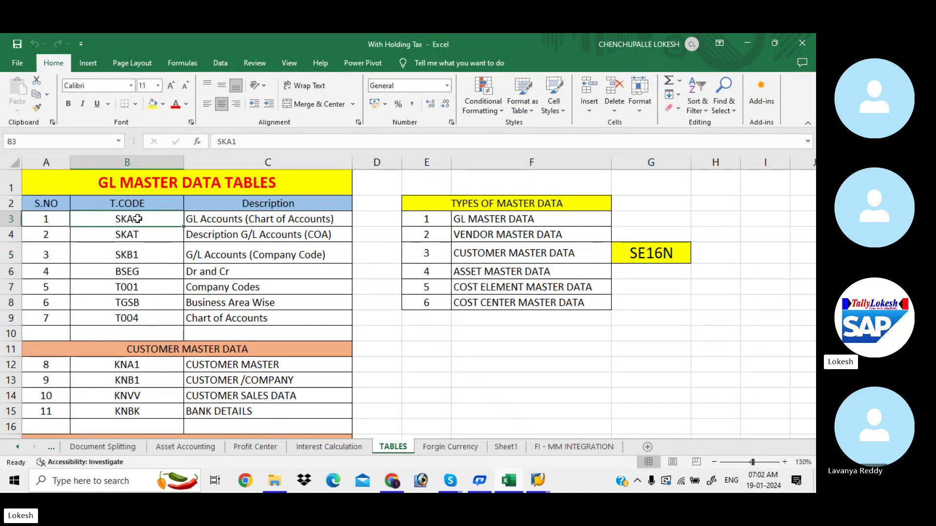
key("alt+Tab")
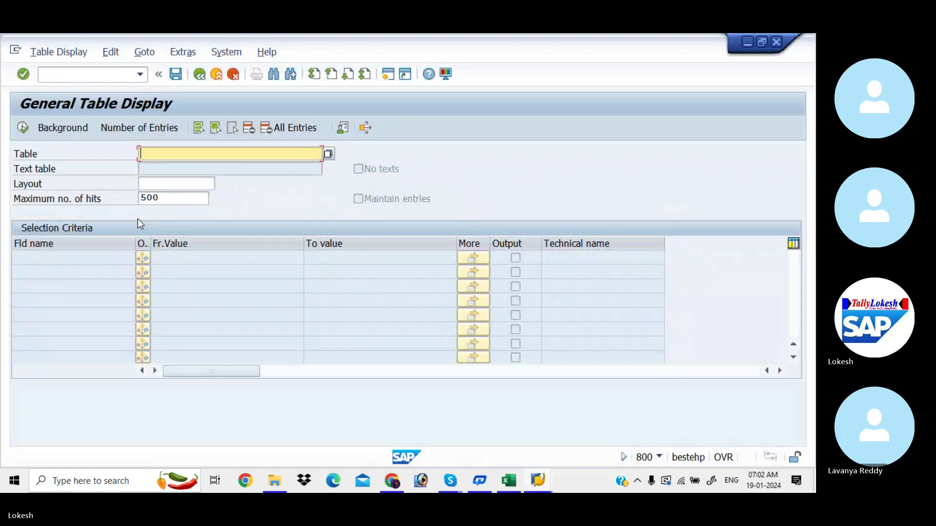
type("SK")
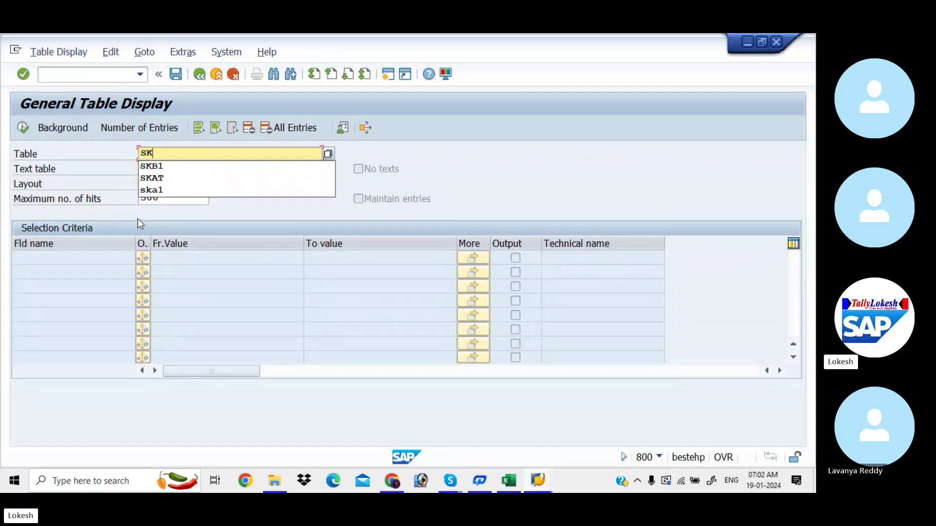
type("A1")
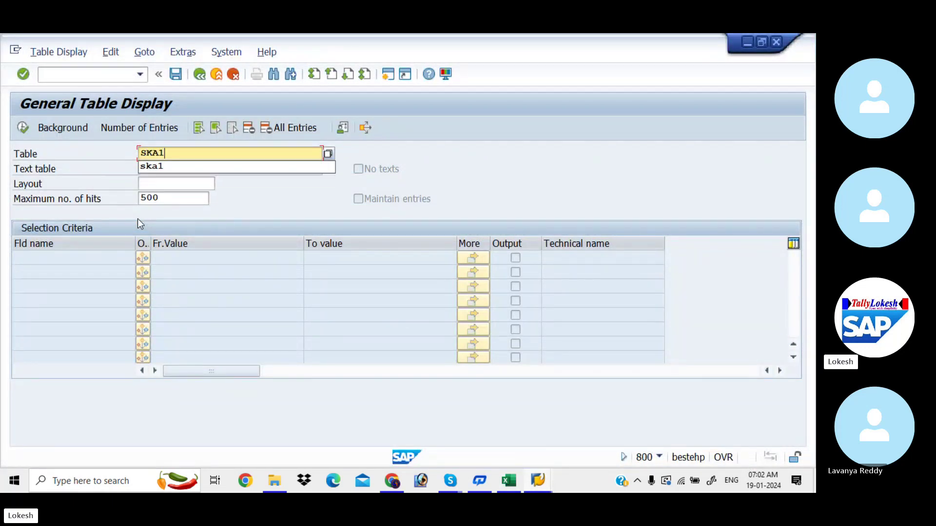
key("Return")
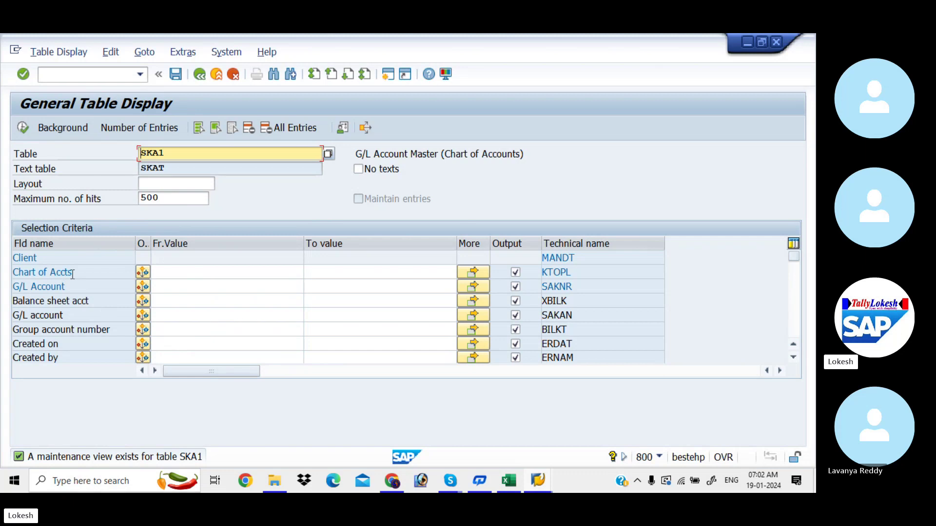
Check the number of entries in table SKA1 with the Chart of Accts criterion left empty.
left_click(168, 271)
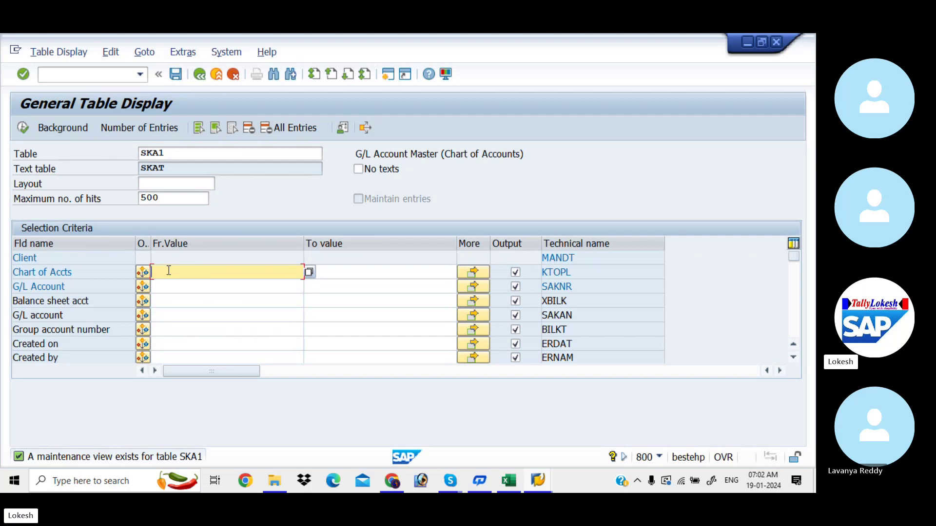
left_click(145, 130)
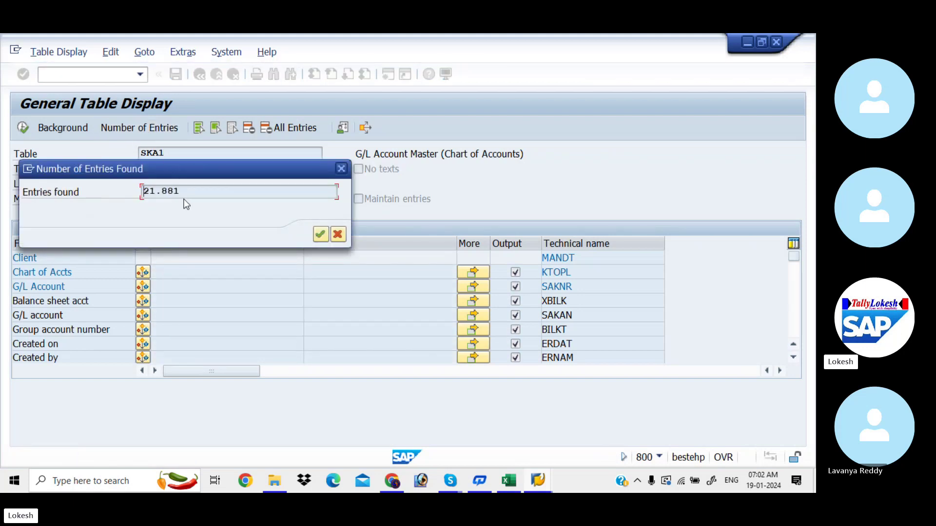
left_click(320, 235)
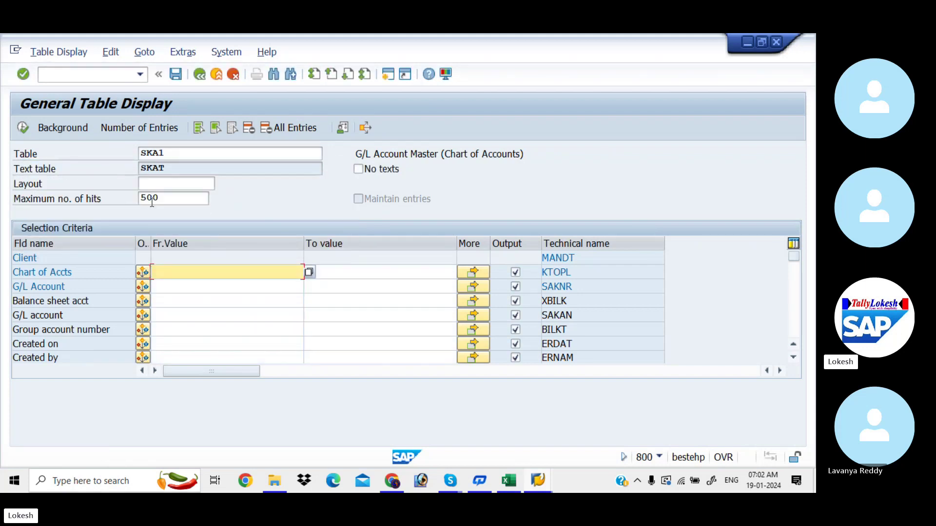
Display the SKA1 entries with a maximum of 500 hits and examine the Short Text and G/L Acct Long Text columns.
left_click(28, 130)
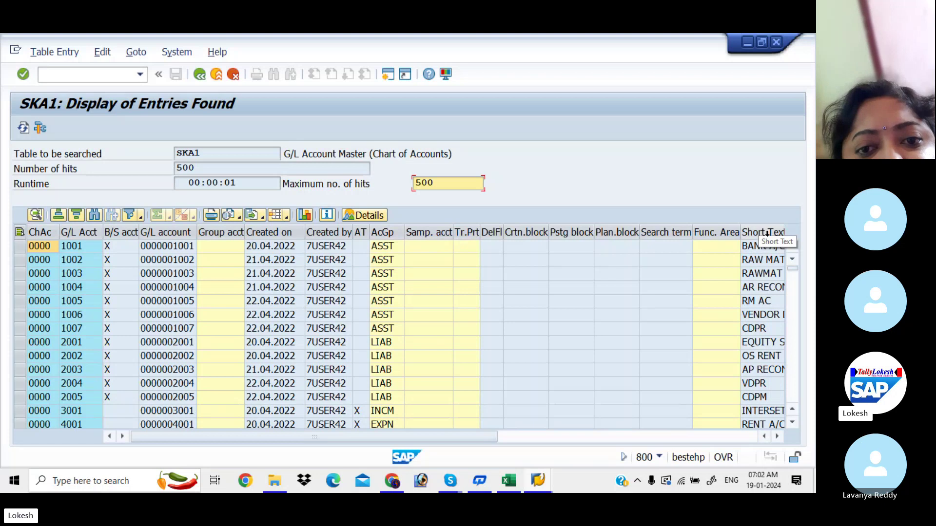
left_click_drag(472, 439, 613, 440)
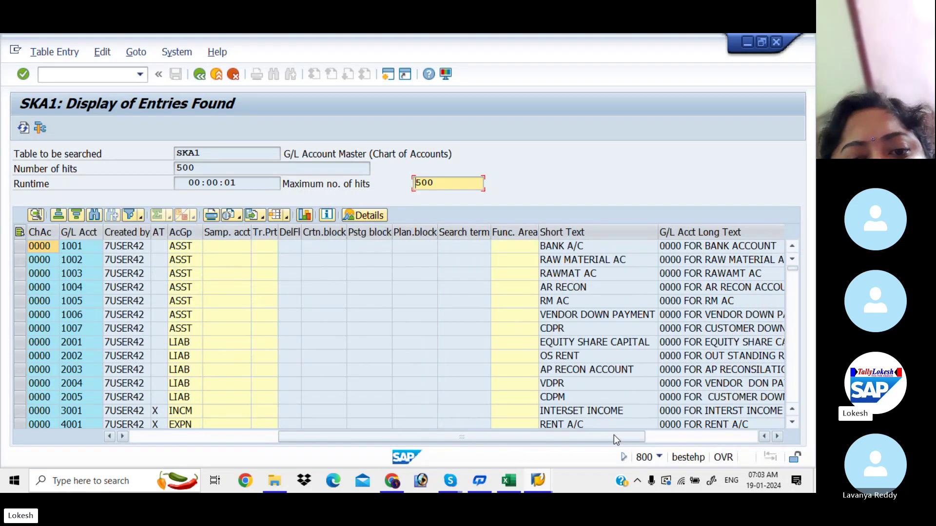
Examine the unfiltered SKA1 entries across all columns and further down the account list, and return to the selection criteria.
left_click_drag(613, 435, 725, 434)
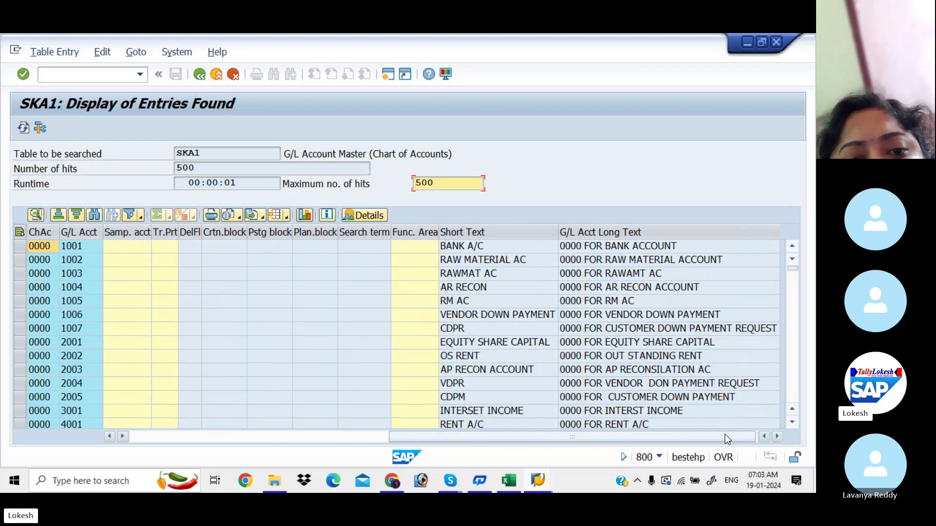
left_click_drag(724, 434, 505, 429)
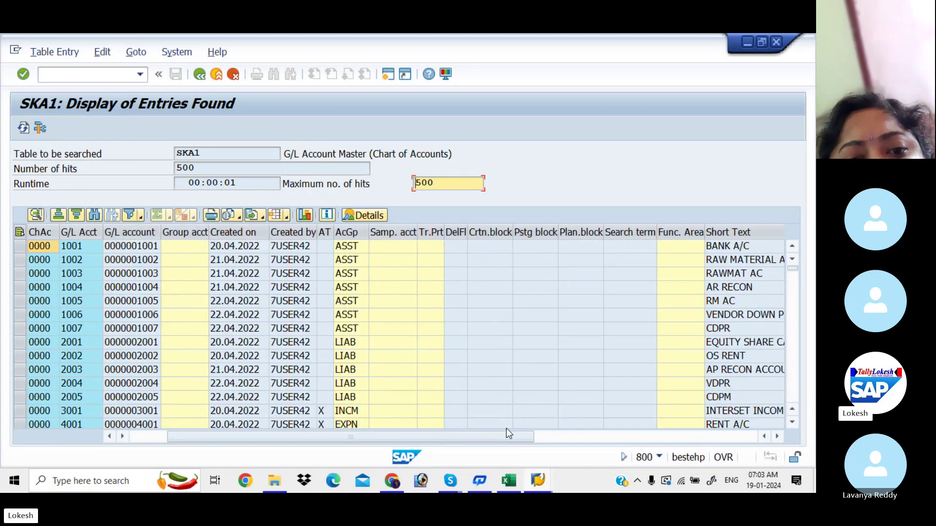
left_click(506, 426)
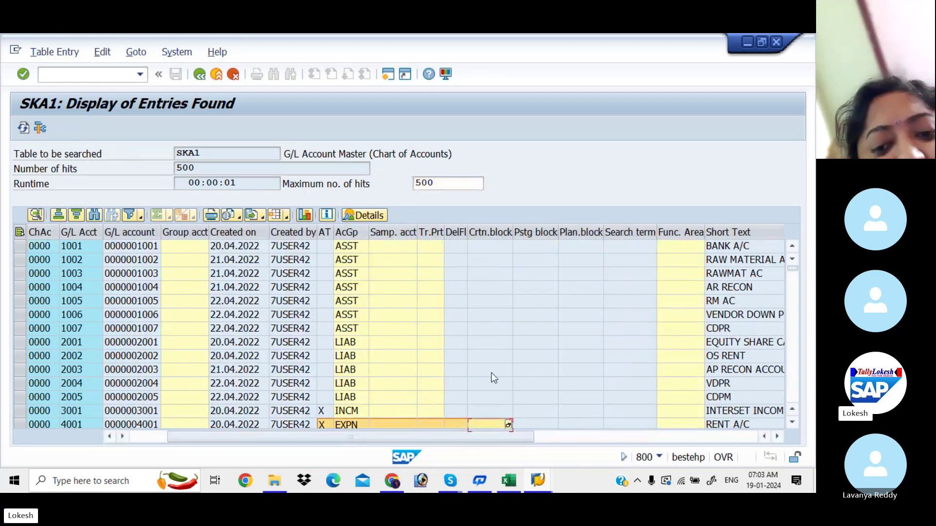
left_click(794, 337)
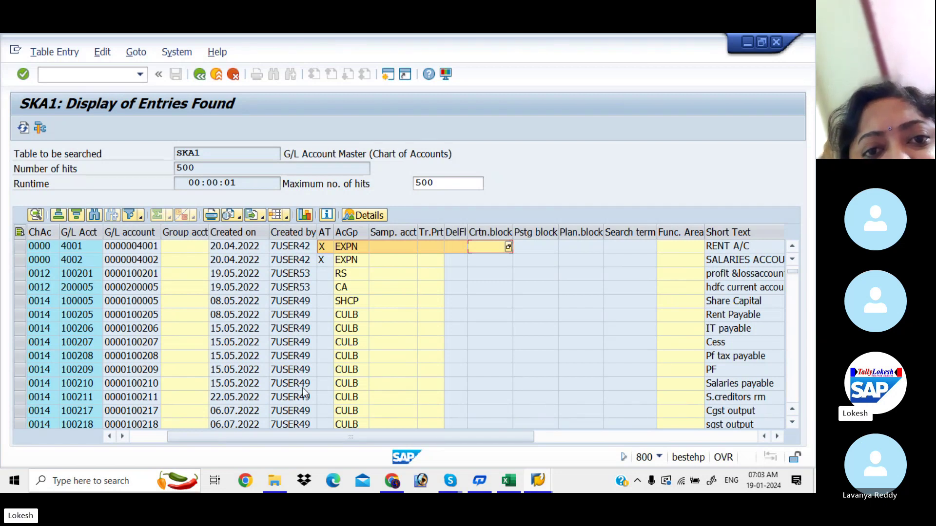
left_click(796, 345)
left_click(796, 345)
left_click(796, 345)
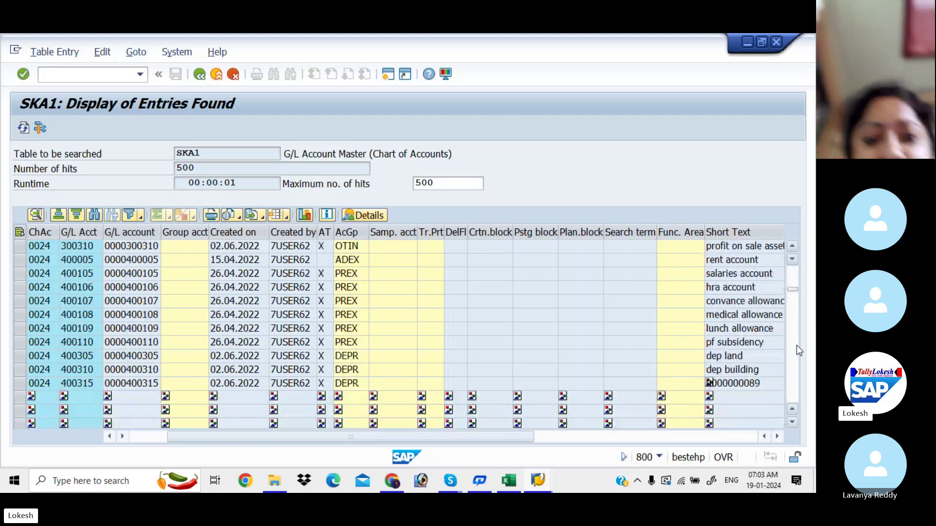
left_click(796, 345)
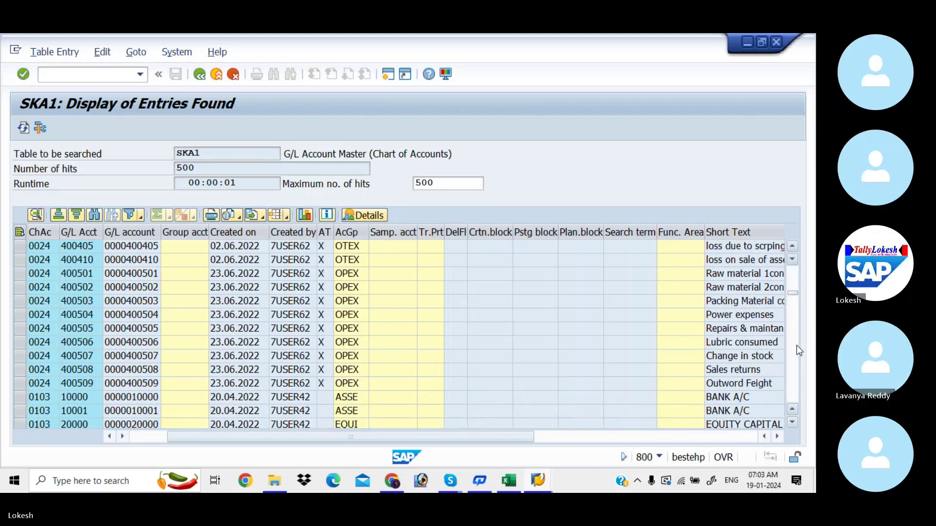
left_click_drag(792, 294, 788, 250)
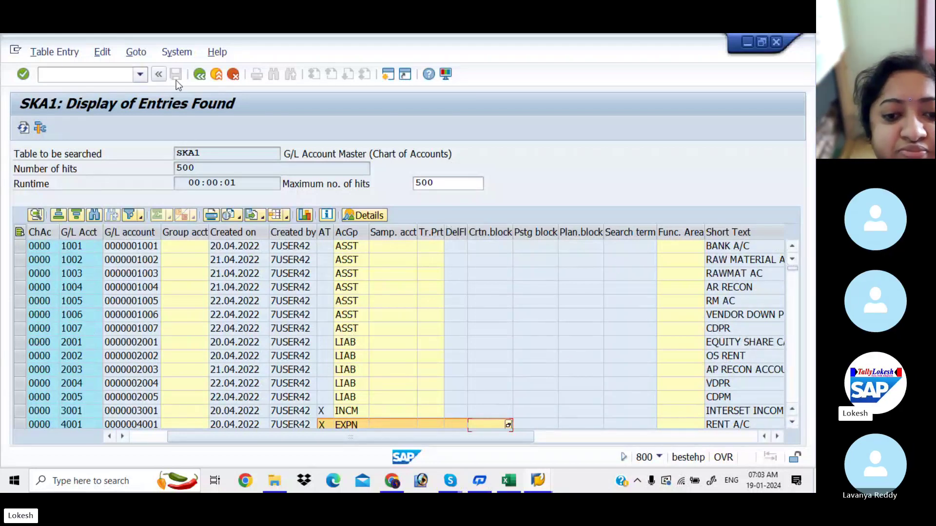
left_click(199, 75)
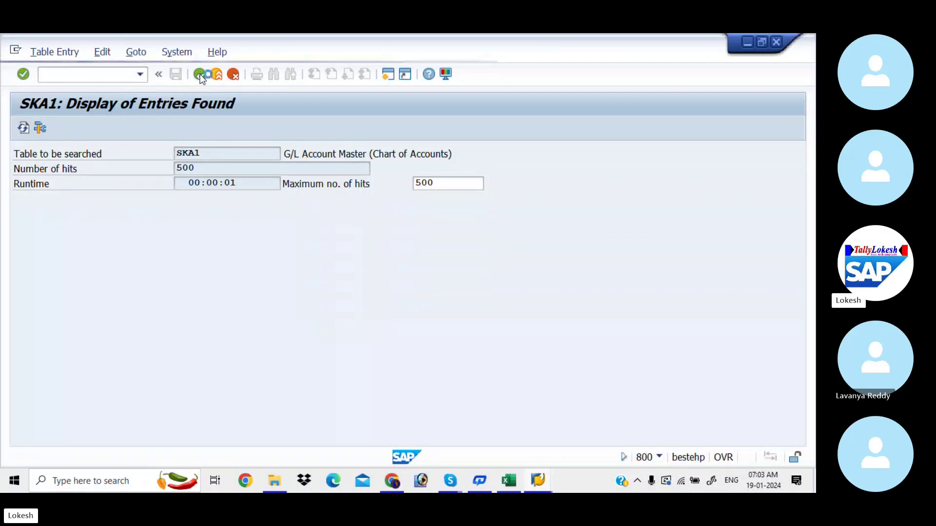
Display the SKA1 entries for Chart of Accts LITT, review the list and return to the selection criteria.
left_click(199, 271)
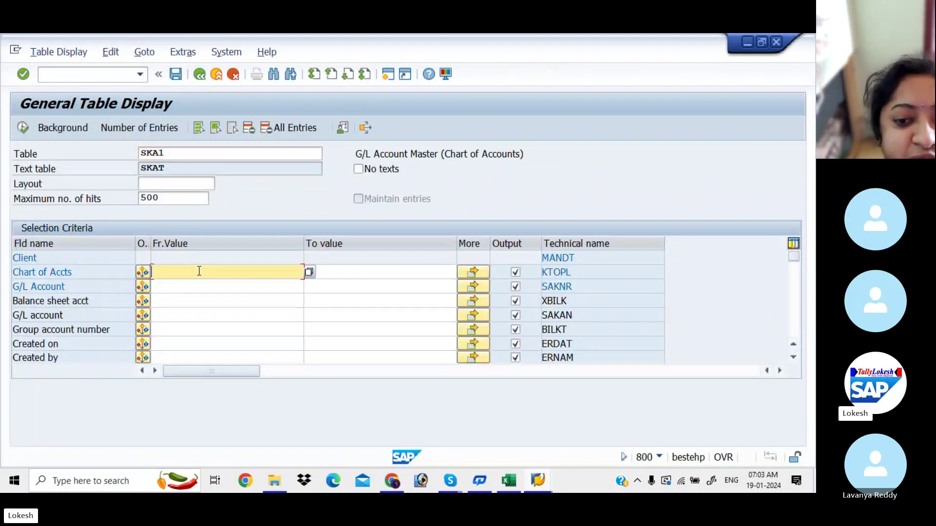
type("LI")
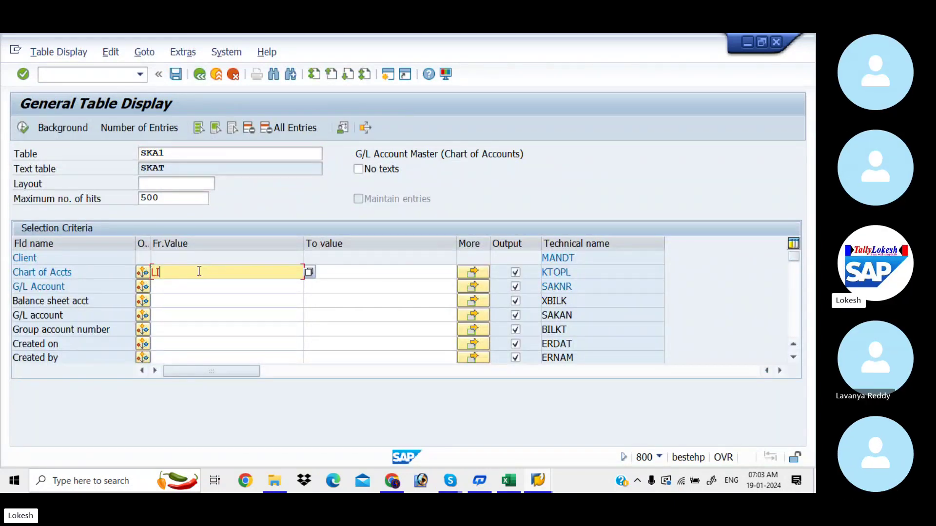
type("TT")
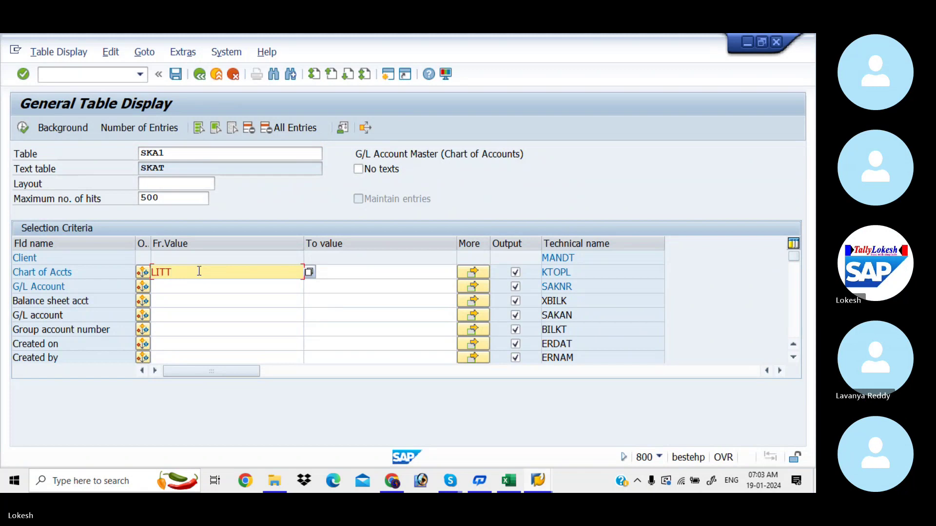
left_click(26, 130)
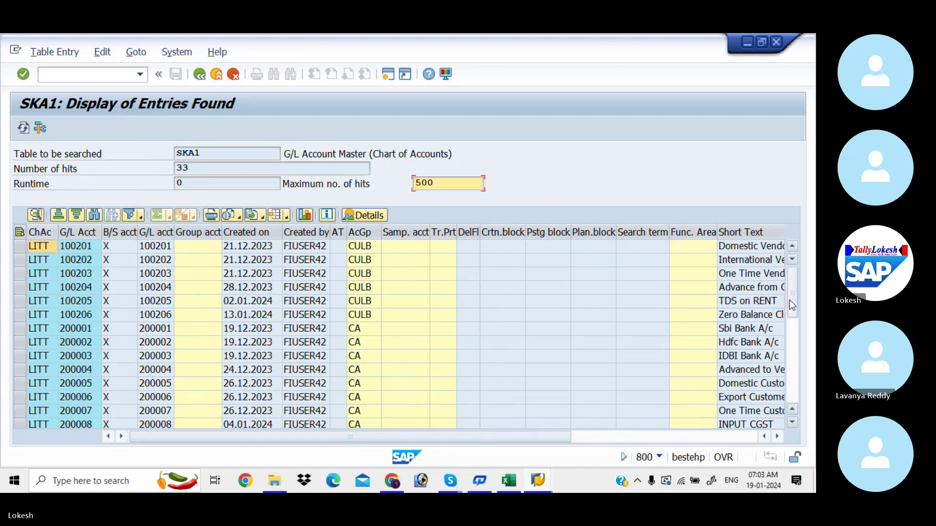
left_click_drag(793, 305, 796, 409)
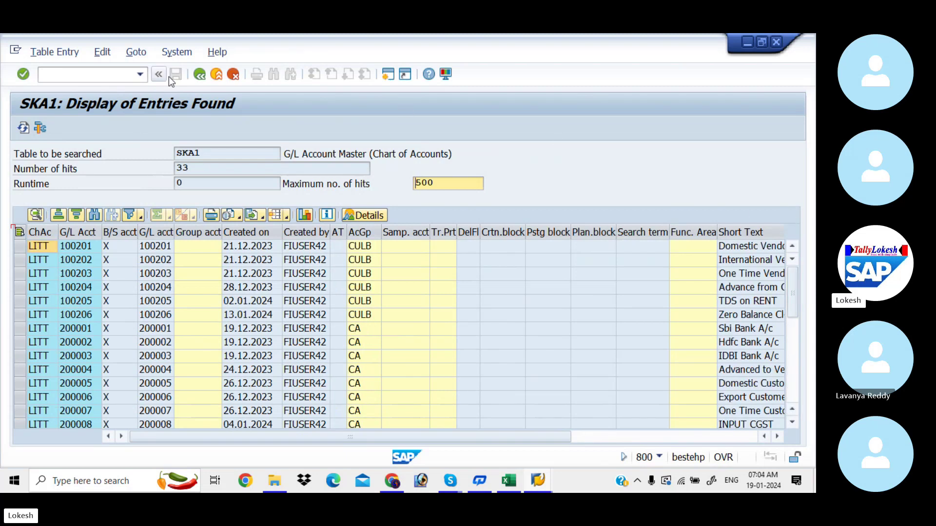
left_click(200, 77)
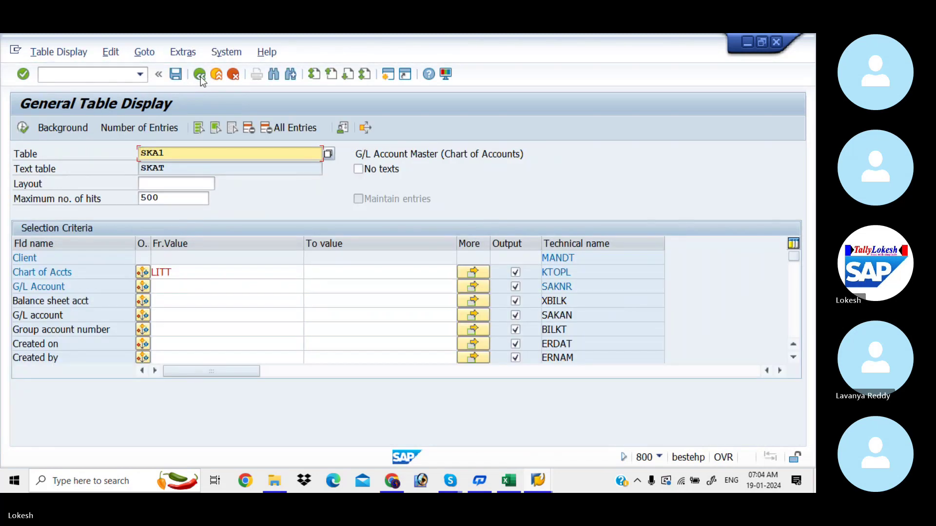
Look up the second GL table code in the Excel sheet and load table SKAT in SAP's General Table Display.
key("alt+Tab")
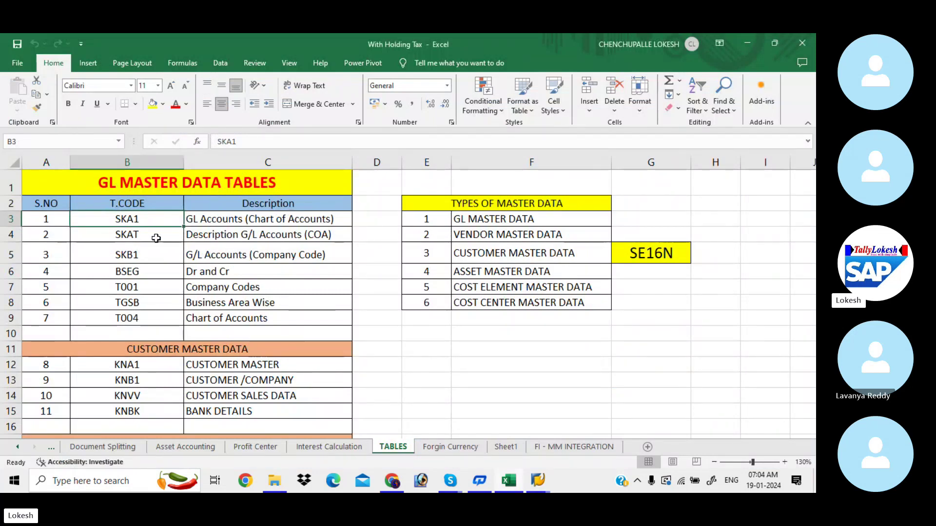
key("alt+Tab")
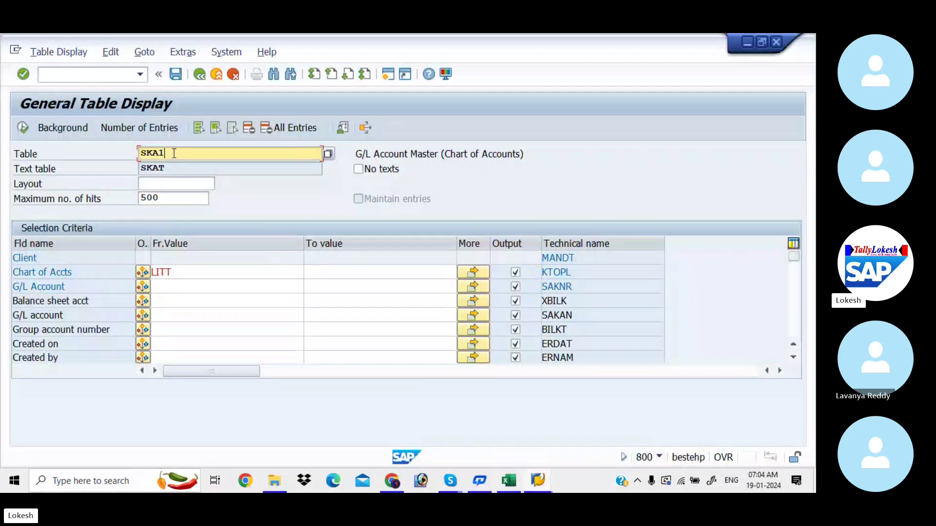
key("BackSpace")
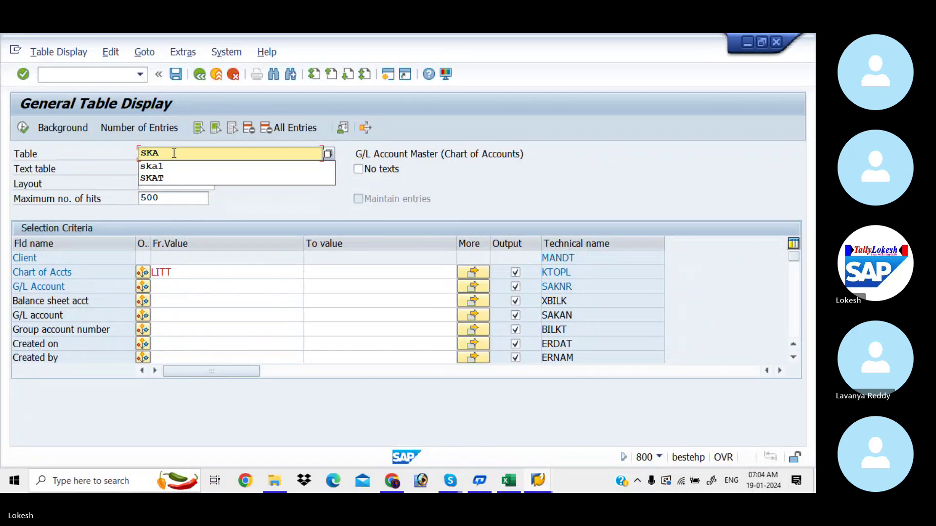
type("T")
key("Return")
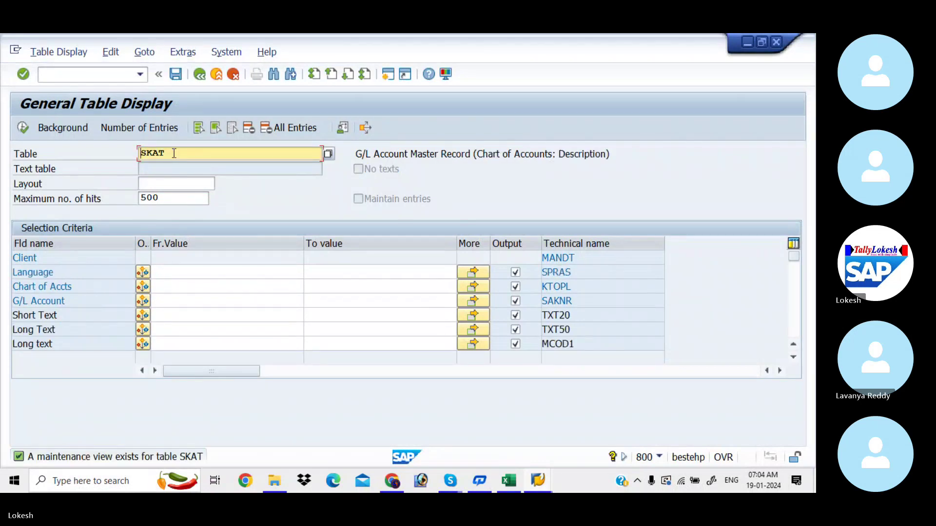
Display the SKAT entries without any criteria, examine the account descriptions down the list and return to the selection criteria.
left_click(24, 128)
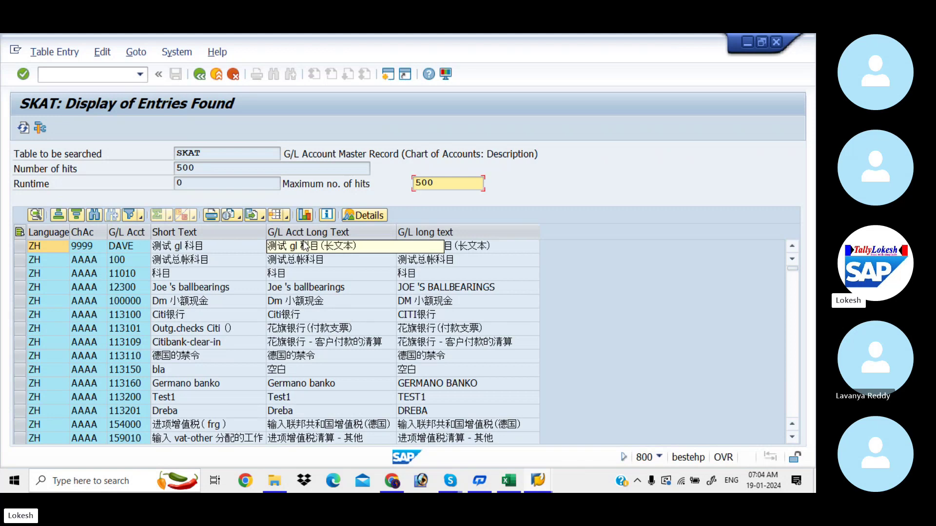
left_click(790, 363)
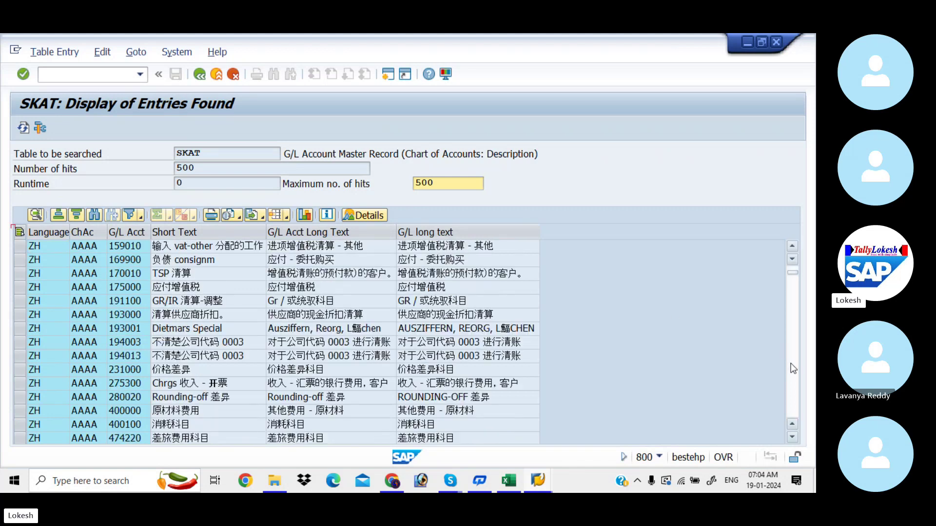
left_click(791, 363)
left_click(790, 363)
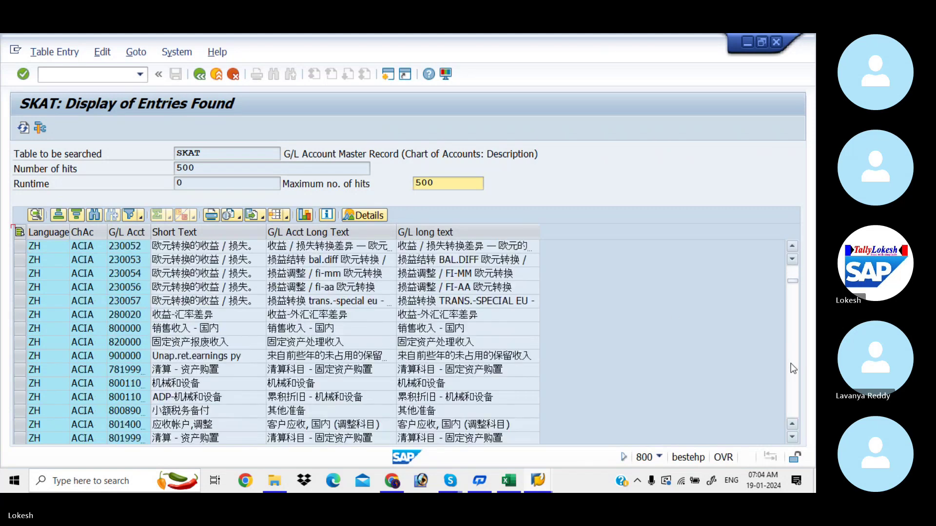
left_click(791, 364)
left_click(791, 363)
left_click(791, 363)
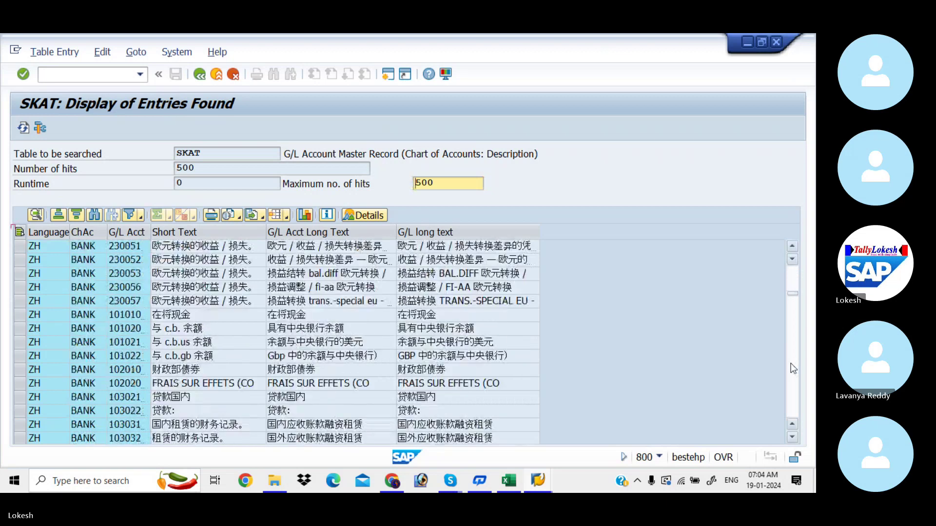
left_click(791, 364)
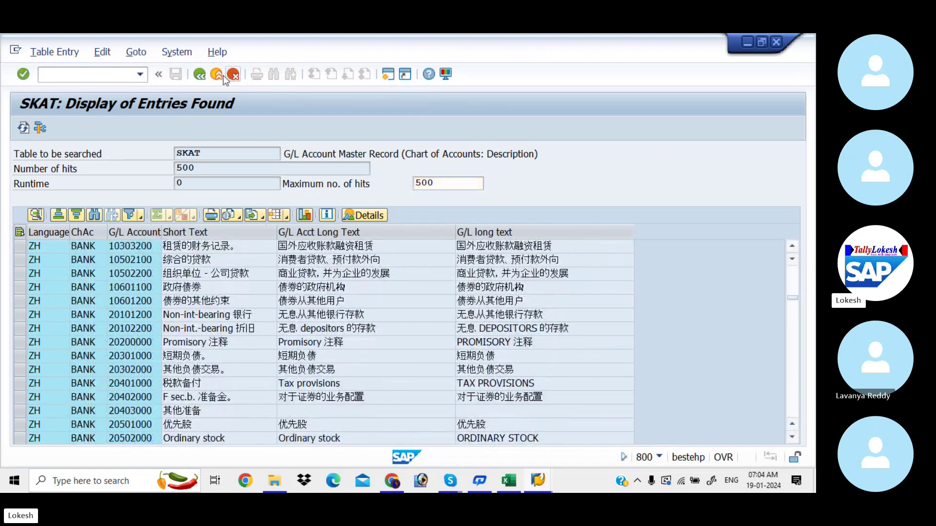
left_click(200, 74)
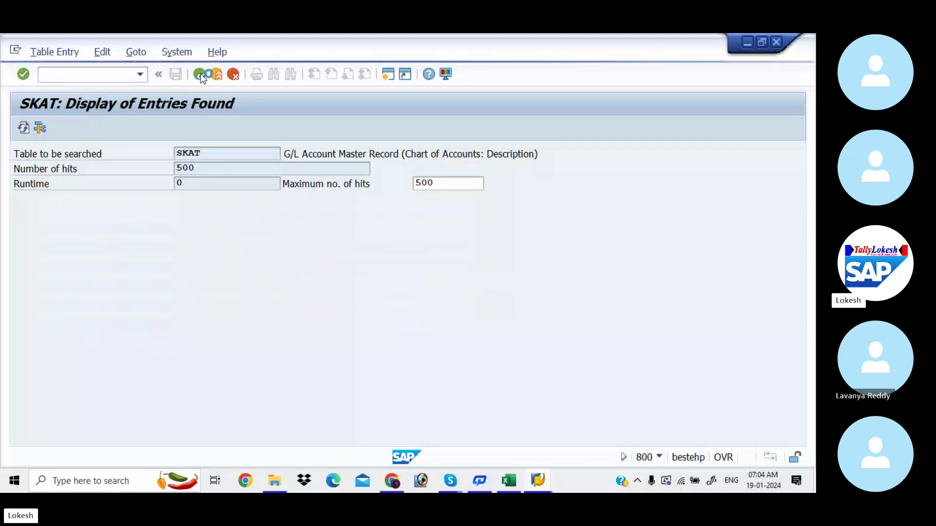
Display the SKAT entries for Chart of Accts LITT, review the account descriptions and return to the selection criteria.
left_click(166, 283)
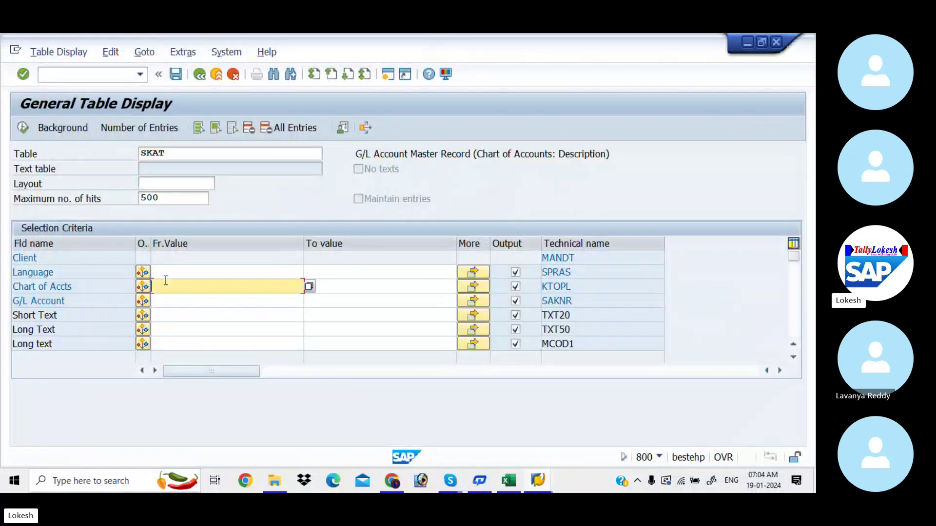
type("LITT")
left_click(25, 134)
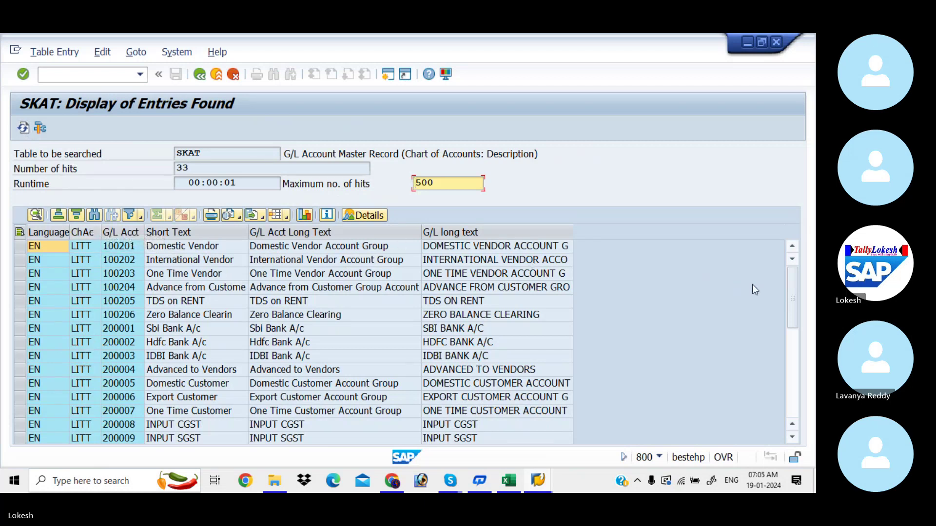
left_click_drag(791, 294, 787, 391)
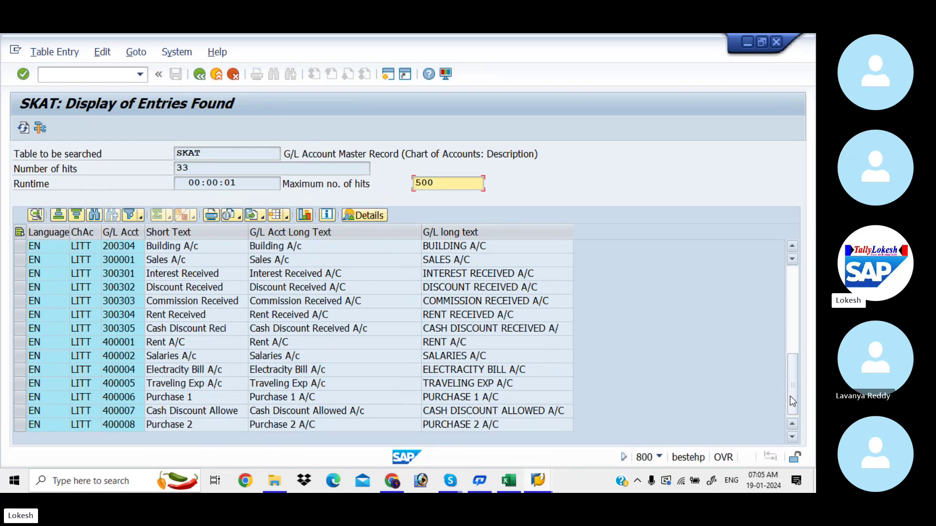
left_click_drag(793, 402, 796, 287)
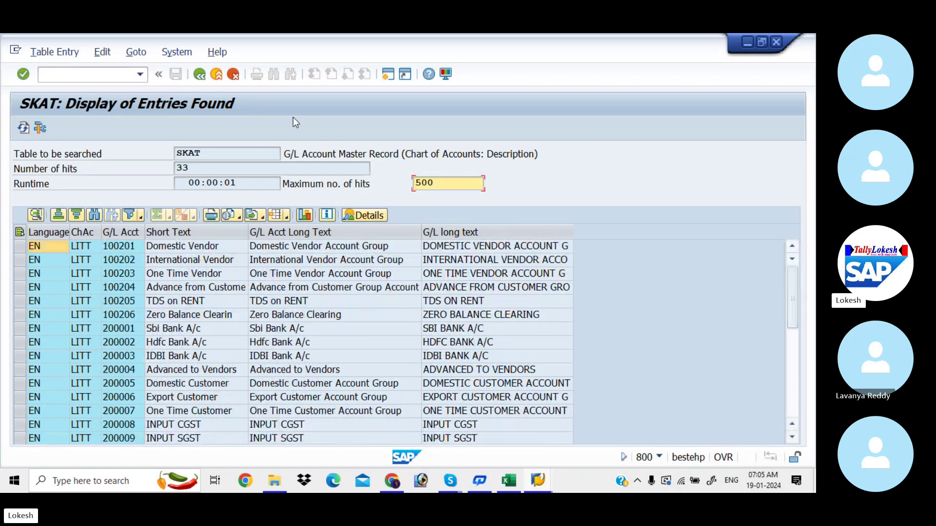
left_click(199, 74)
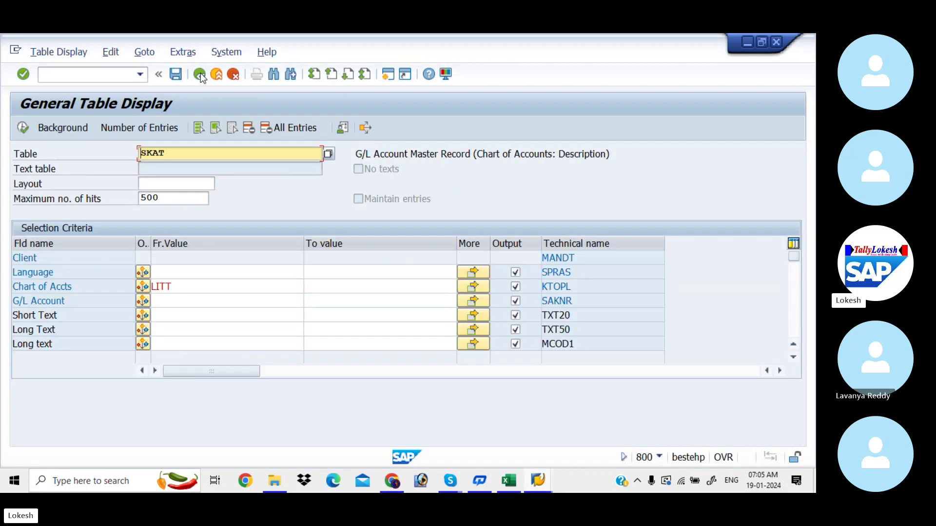
Look up the third GL table code in the Excel sheet and load table SKB1 in SAP, ready at the Company Code criterion.
key("alt+Tab")
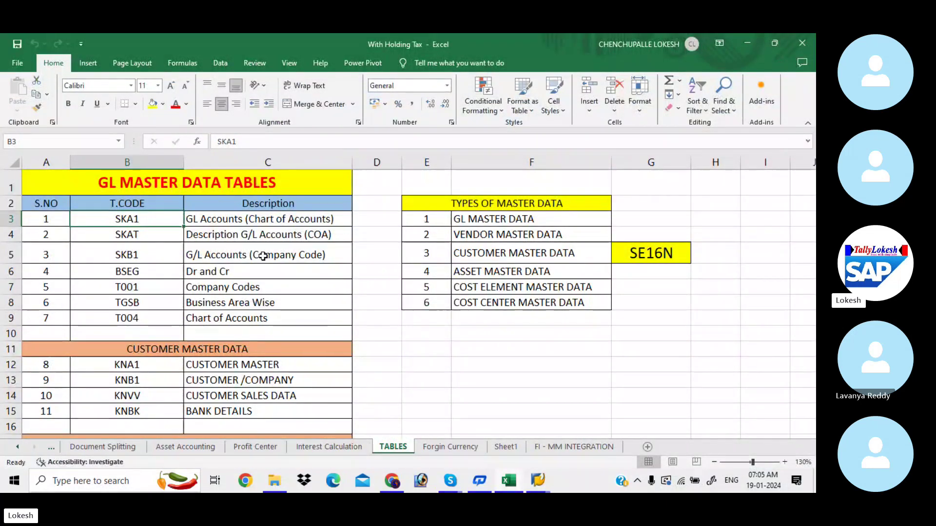
key("alt+Tab")
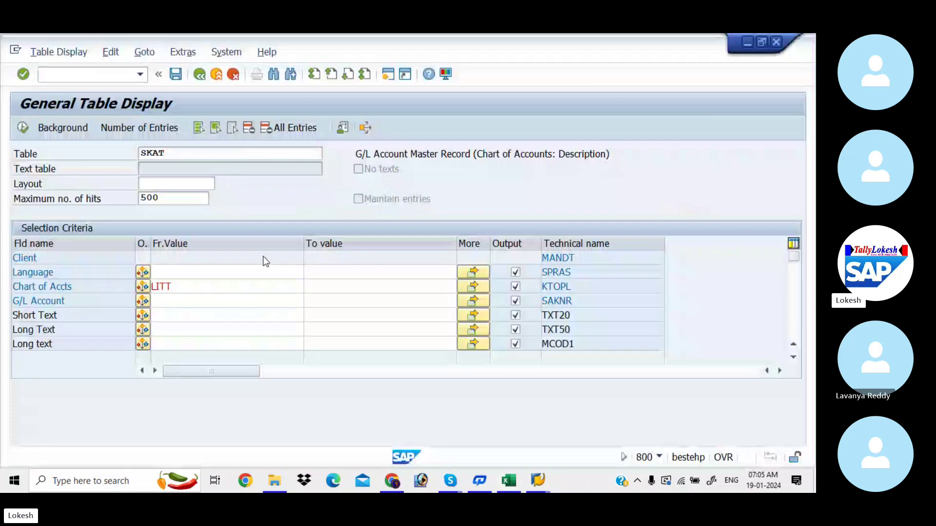
double_click(165, 153)
type("SK")
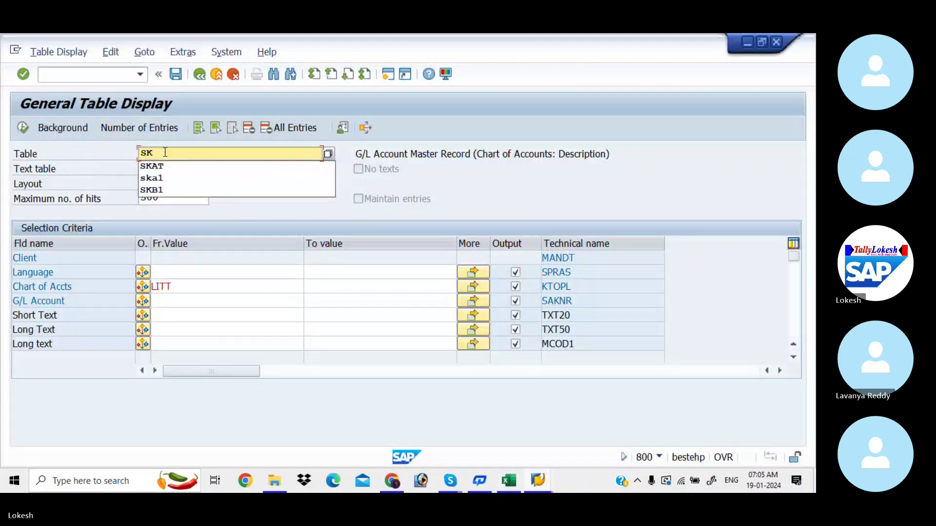
type("B1")
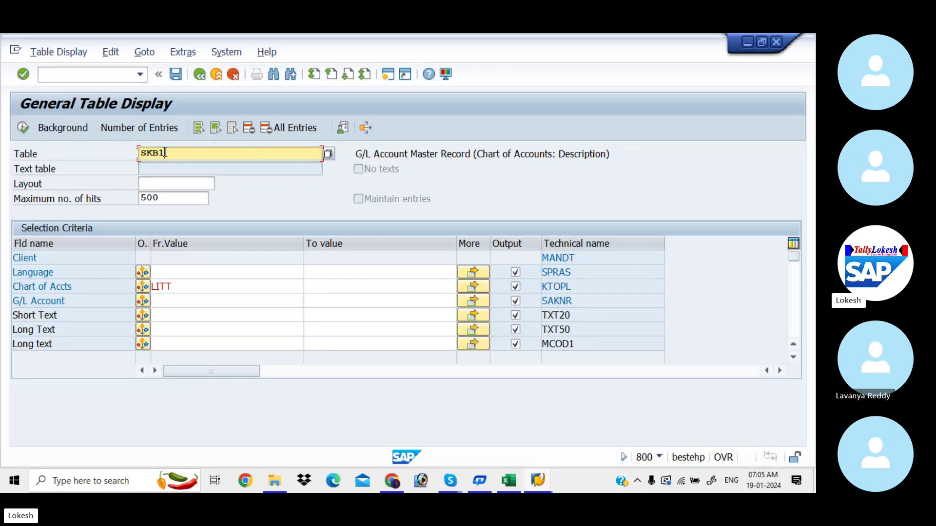
key("Return")
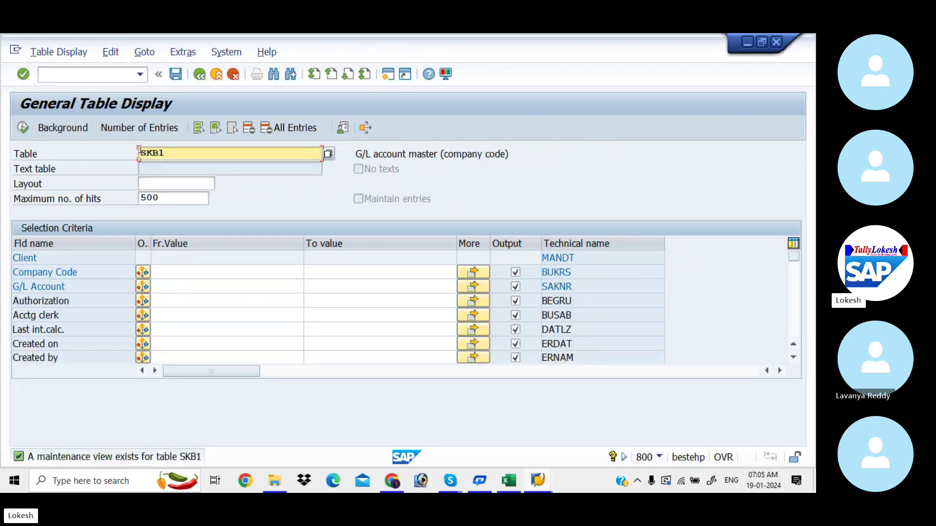
left_click(177, 271)
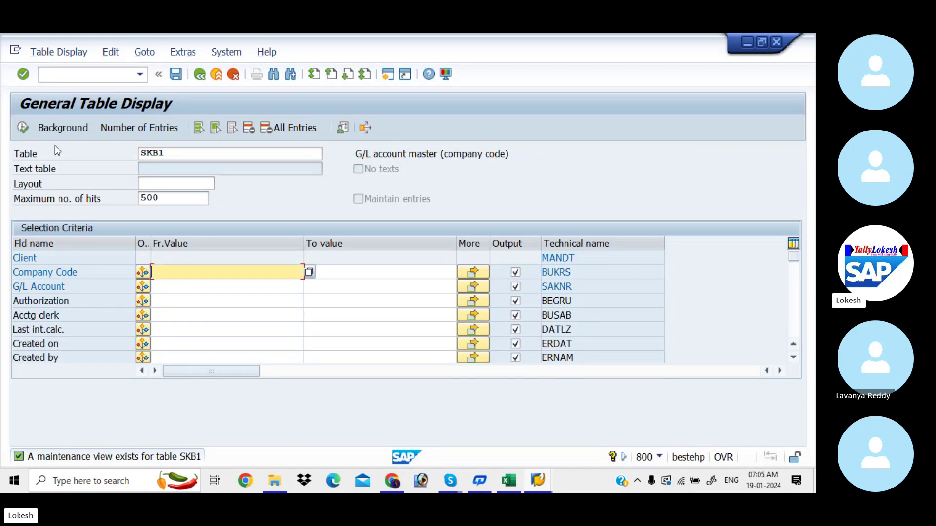
Display the SKB1 entries without any criteria, examine the columns across the list and return to the selection criteria.
left_click(23, 128)
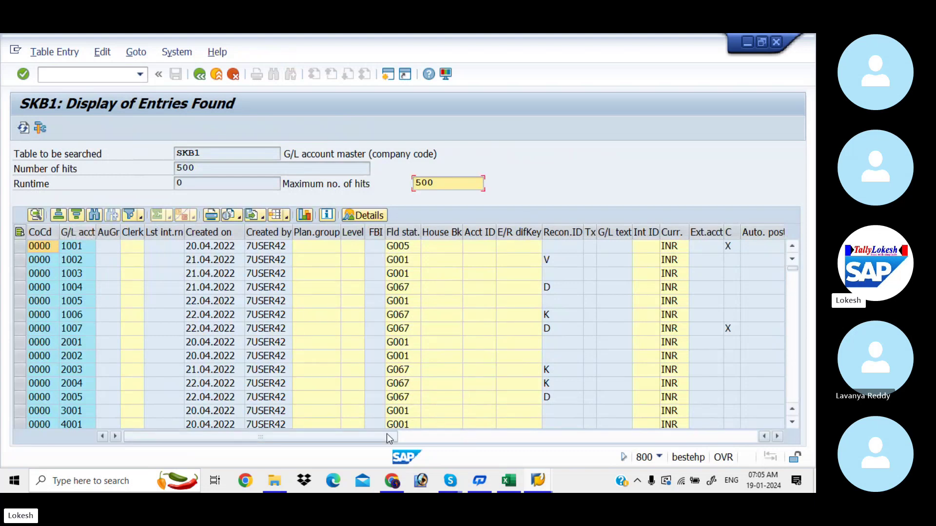
left_click_drag(387, 434, 741, 433)
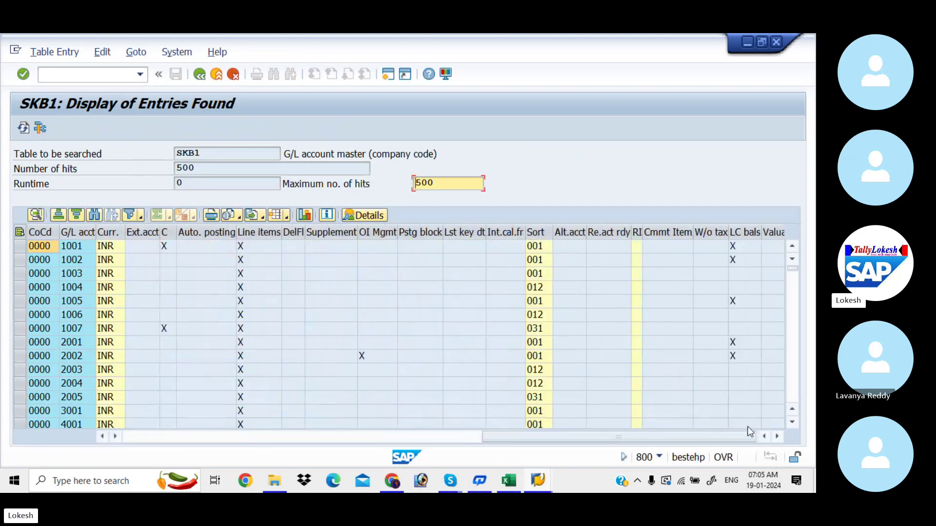
left_click_drag(685, 438, 253, 441)
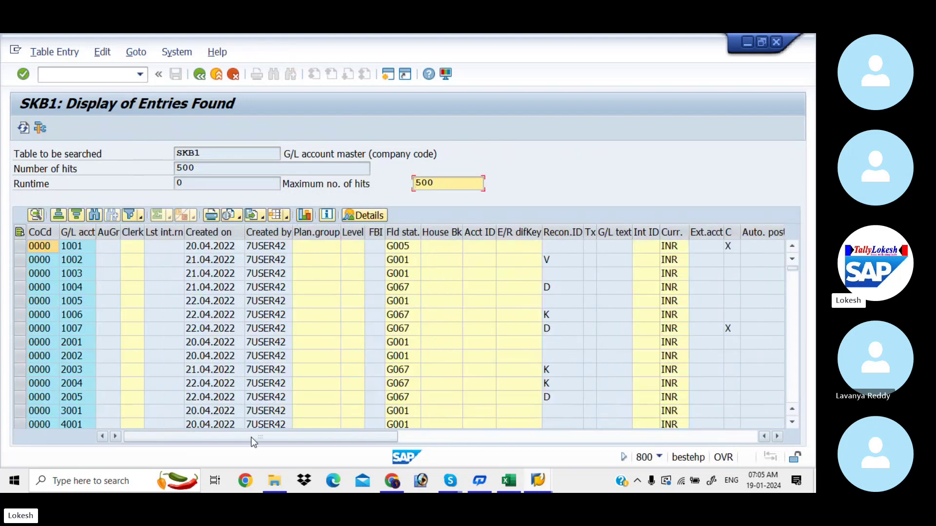
left_click(199, 74)
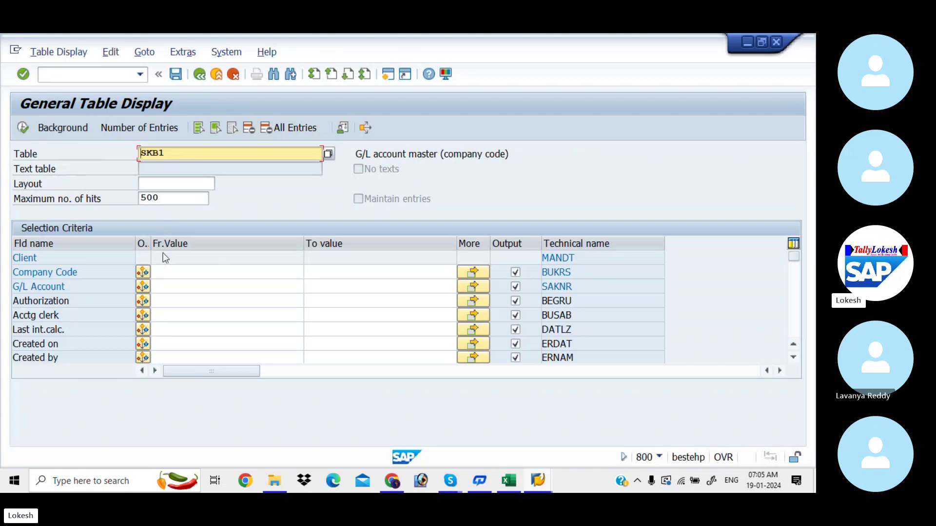
Display the SKB1 entries for Company Code LIT and review the G/L accounts down to the end of the list.
left_click(180, 271)
type("LIT")
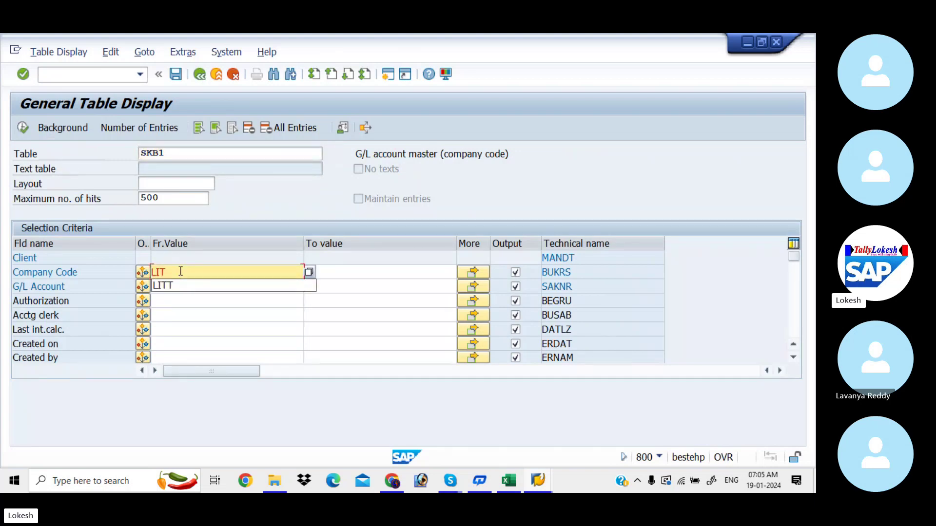
key("Escape")
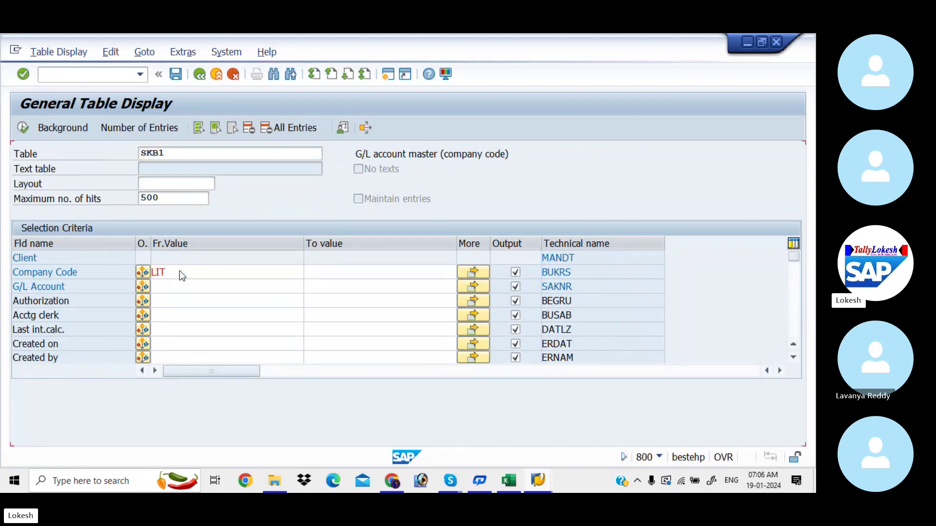
left_click(23, 130)
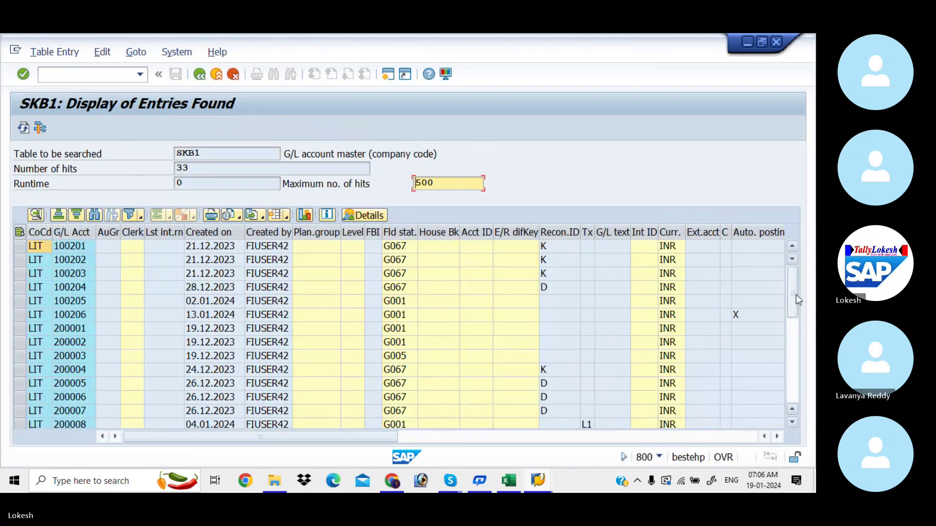
left_click_drag(794, 306, 797, 405)
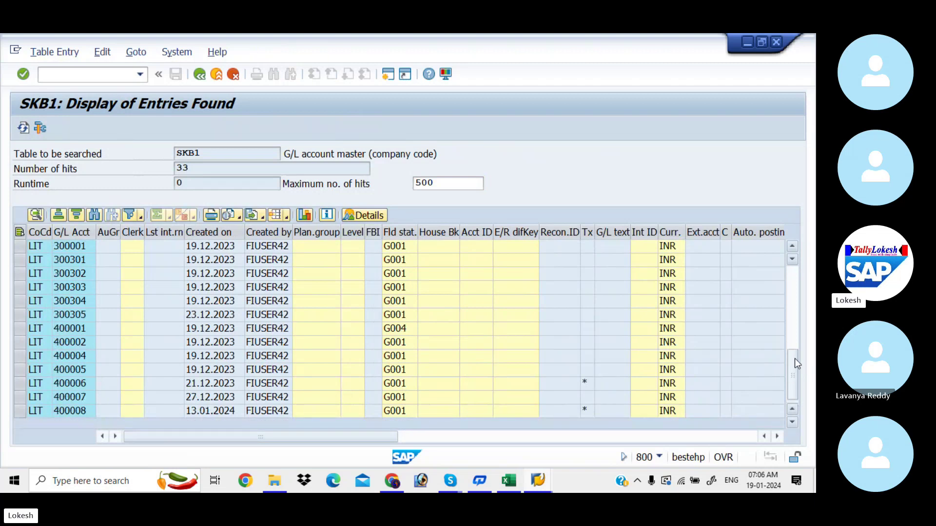
left_click_drag(794, 363, 794, 236)
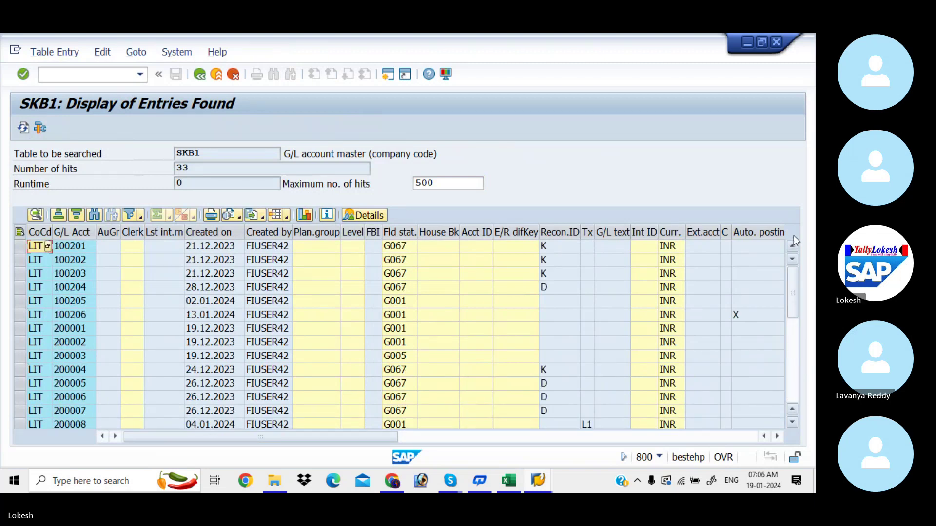
Look up the fourth GL table code in the Excel sheet and load table BSEG in SAP's General Table Display.
key("alt+Tab")
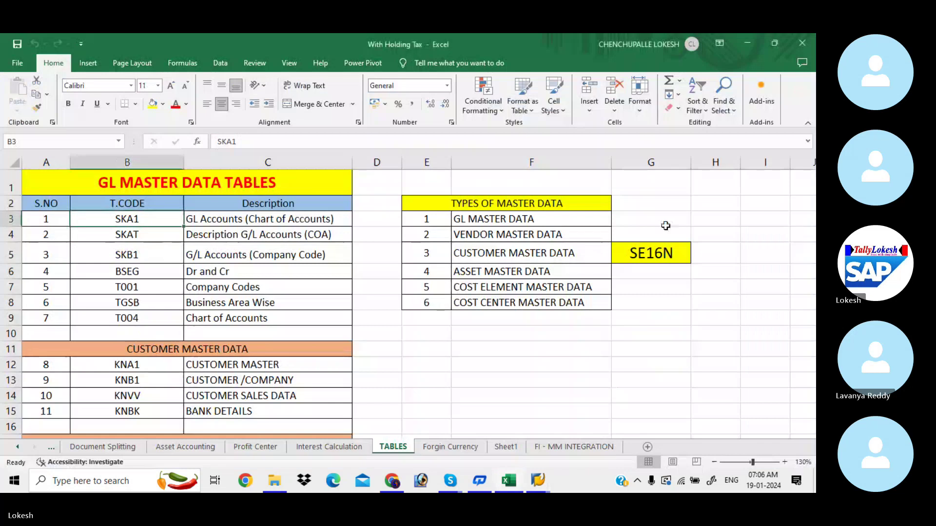
left_click(244, 268)
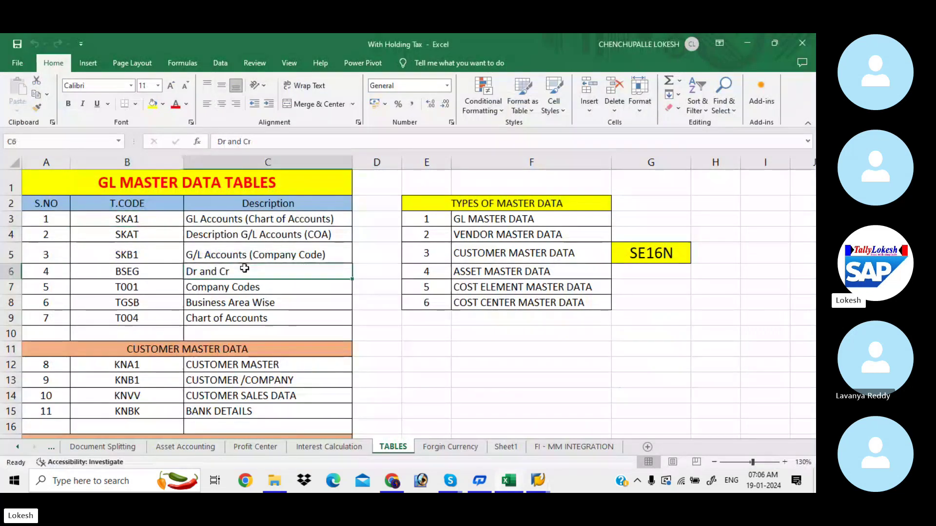
key("alt+Tab")
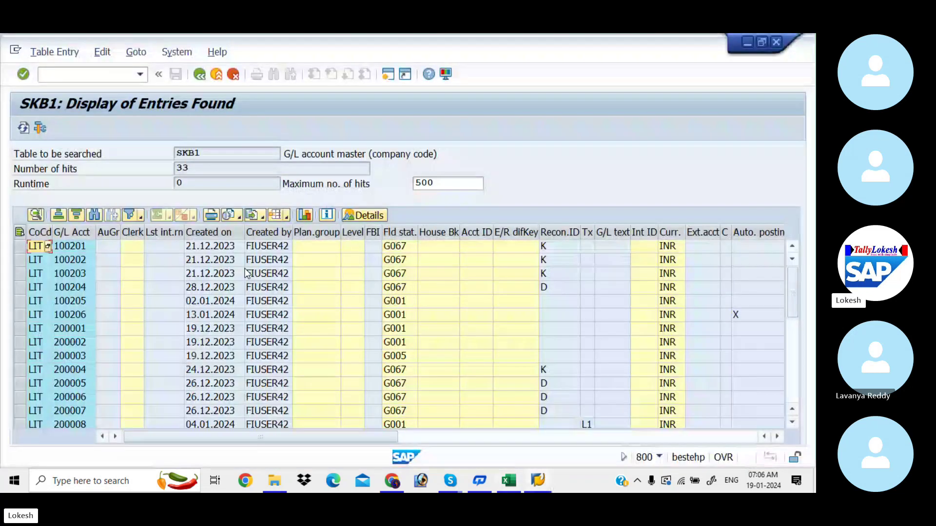
left_click(199, 74)
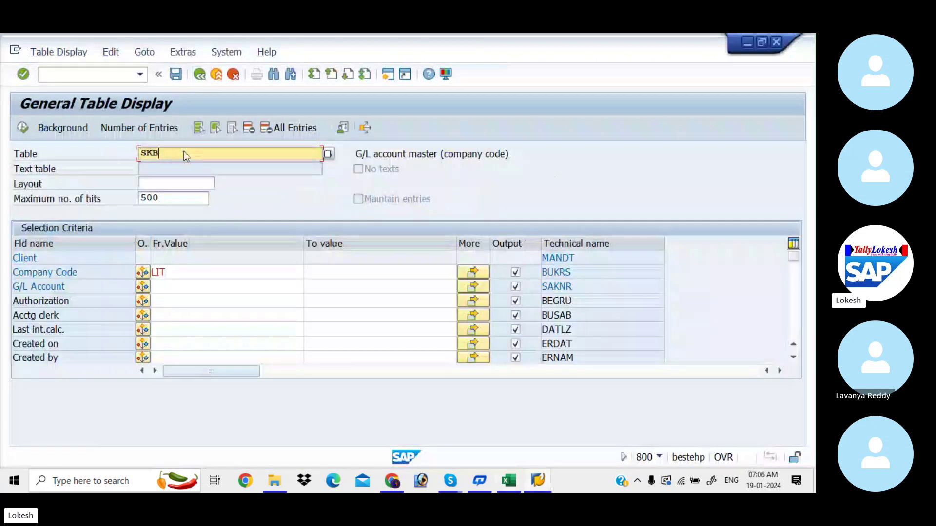
key("BackSpace")
key("BackSpace")
key("BackSpace")
key("BackSpace")
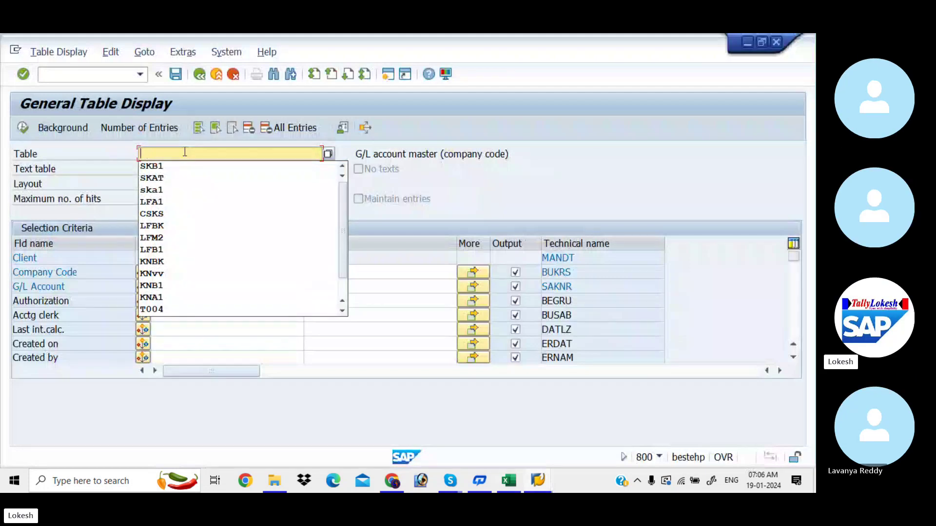
type("BSEG")
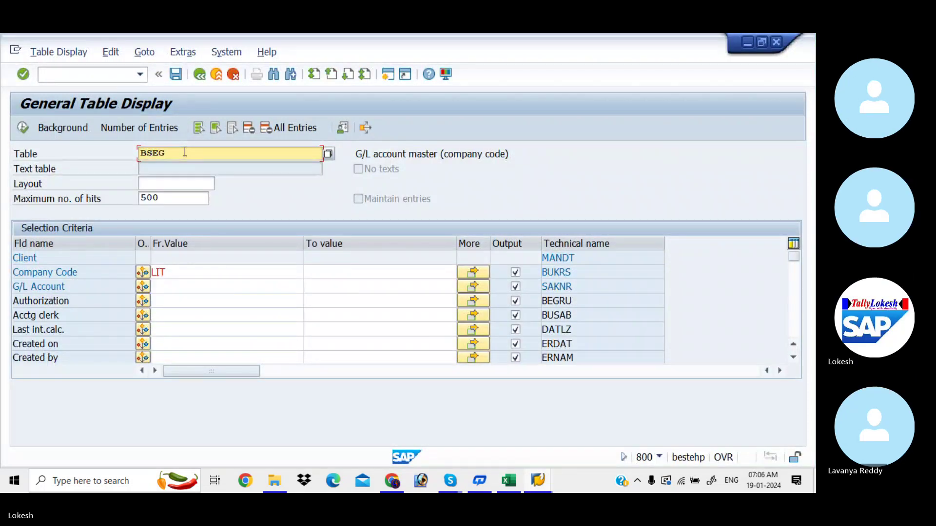
key("Return")
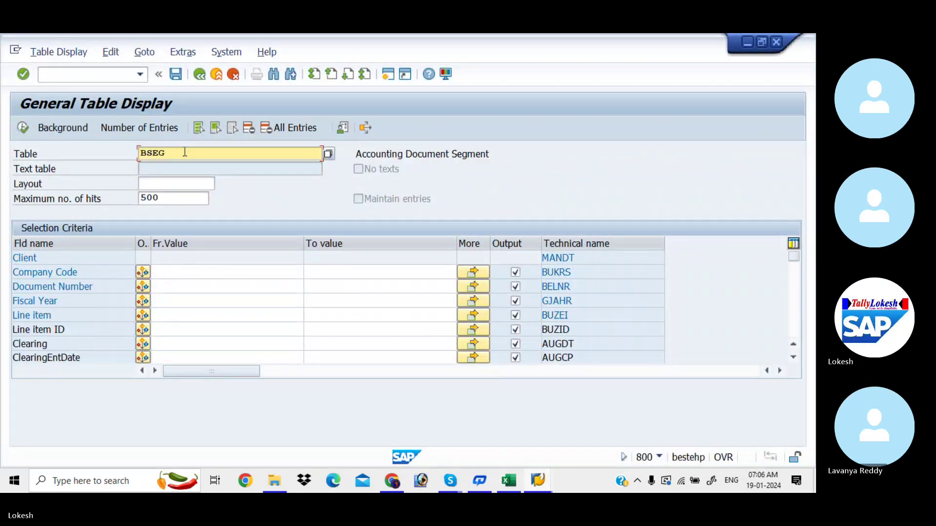
Set the Company Code criterion to LIT and display the matching BSEG entries.
left_click(184, 270)
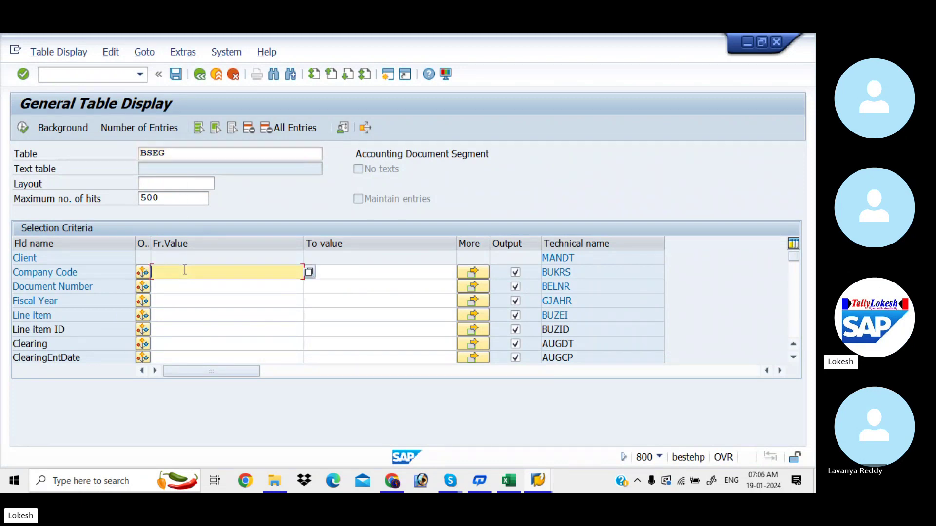
left_click(185, 271)
key("Down")
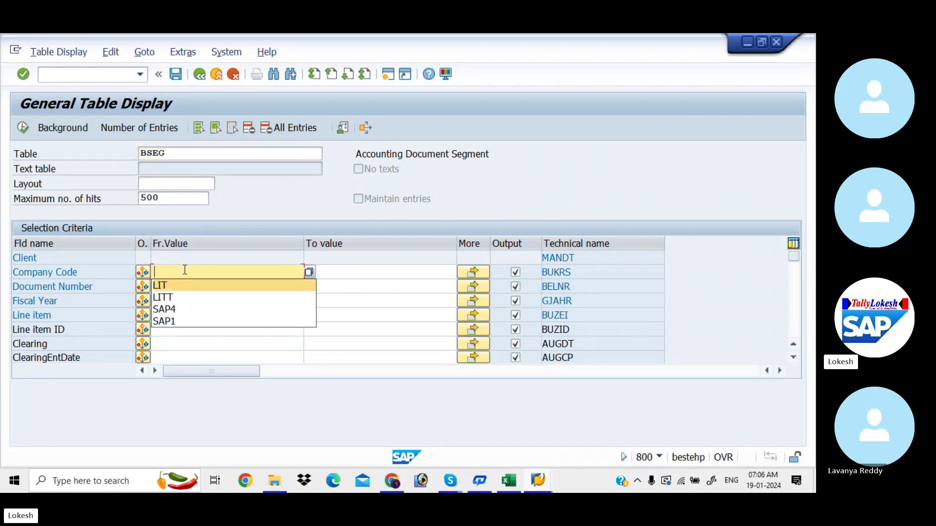
key("Return")
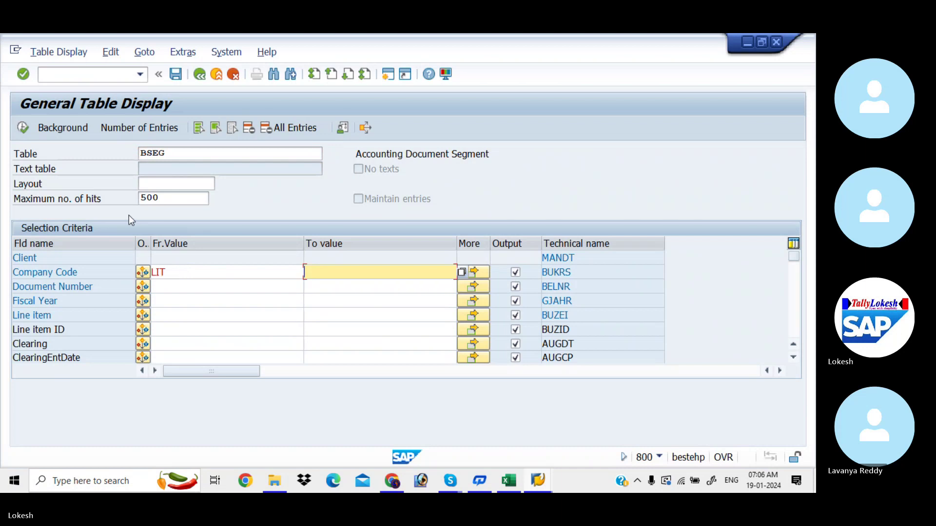
left_click(21, 129)
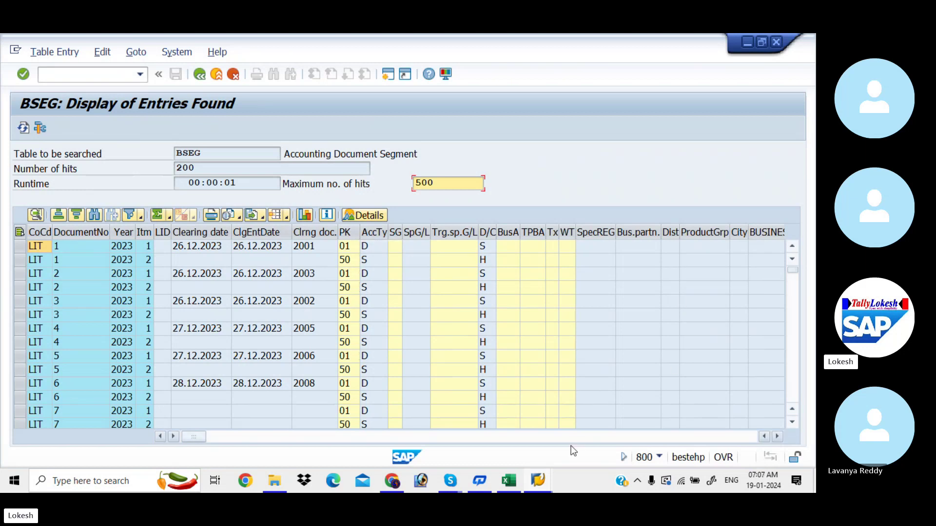
Examine the BSEG line items across all columns and further down the list, and return to the selection criteria.
left_click(497, 438)
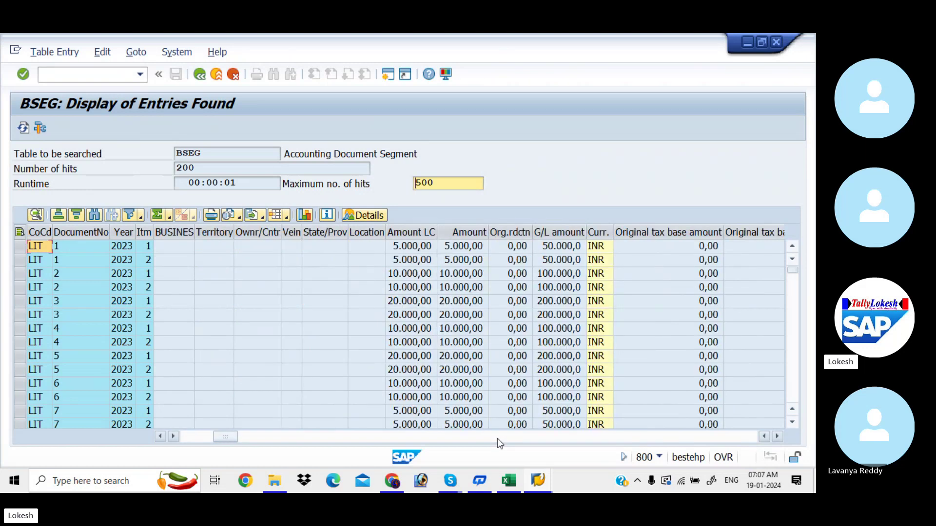
left_click(547, 437)
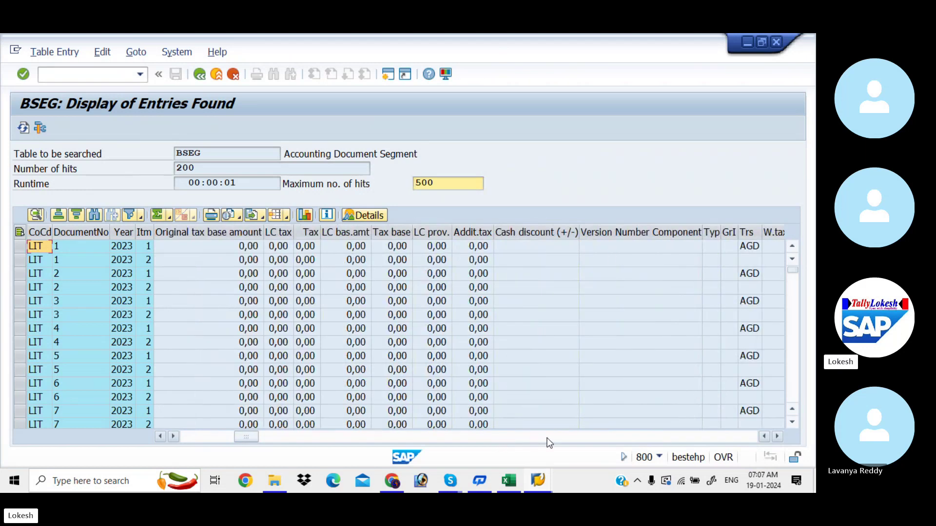
left_click(586, 438)
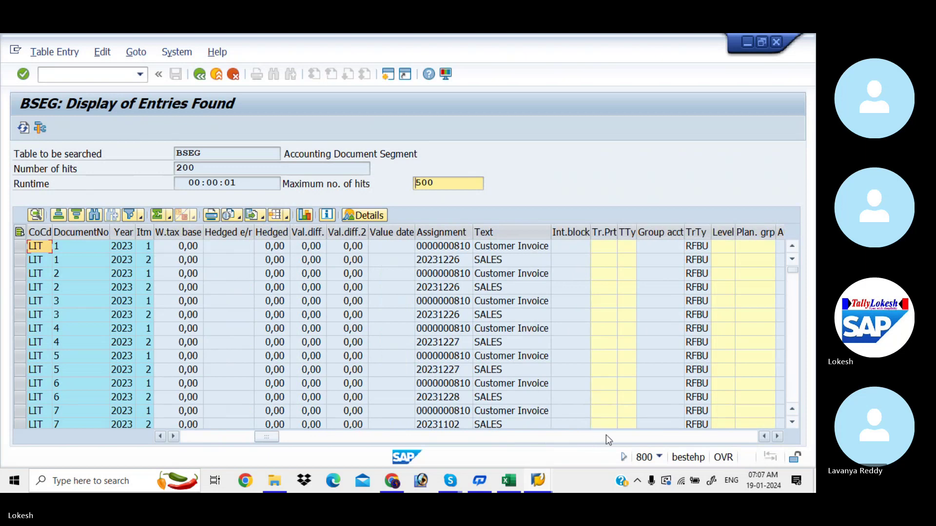
left_click(632, 437)
left_click(666, 438)
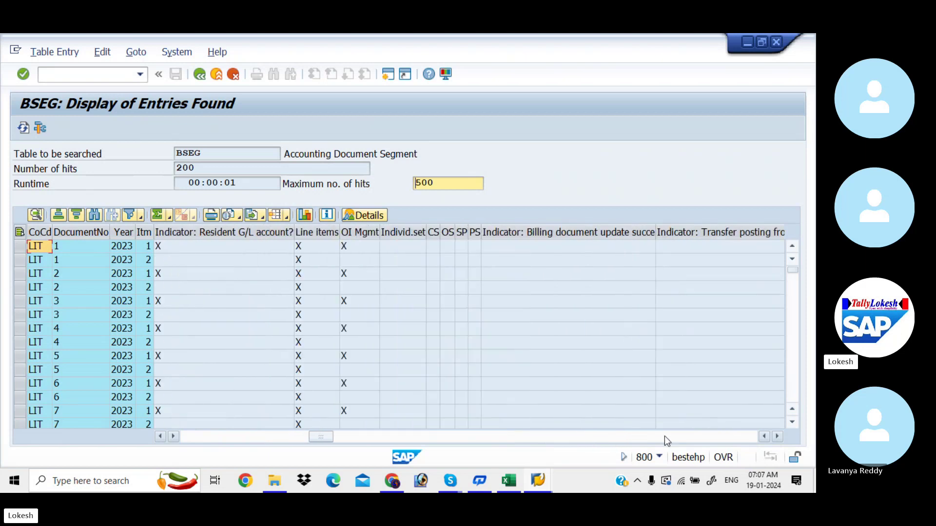
left_click(688, 441)
left_click(691, 440)
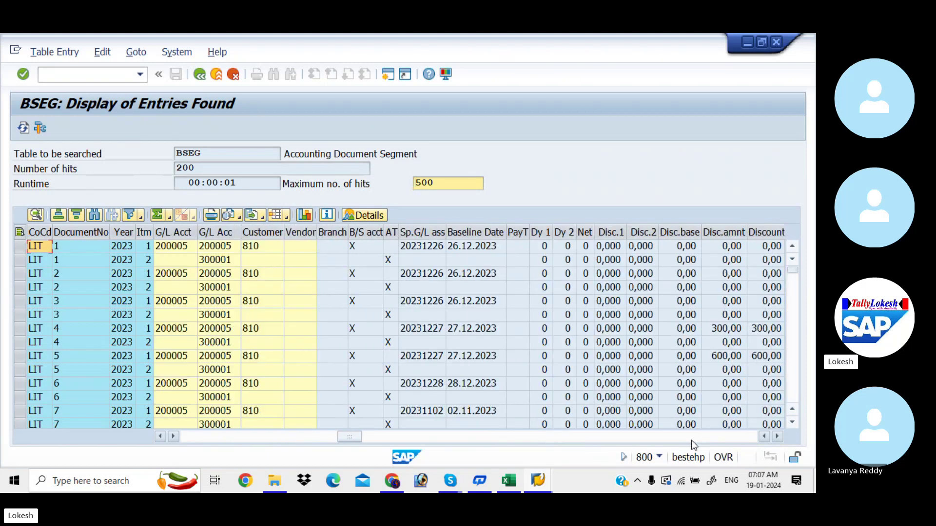
left_click(691, 440)
left_click(691, 440)
left_click(691, 440)
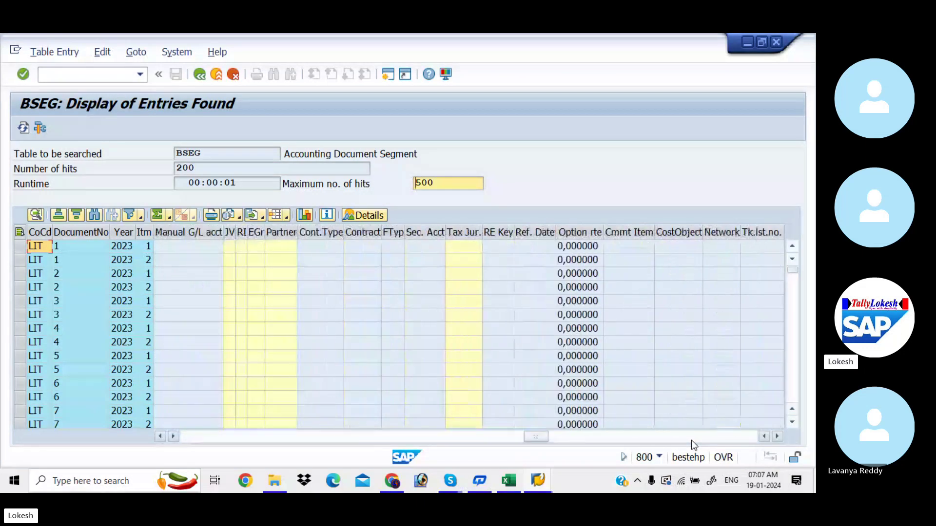
left_click(691, 440)
left_click(691, 440)
left_click(691, 440)
left_click(691, 440)
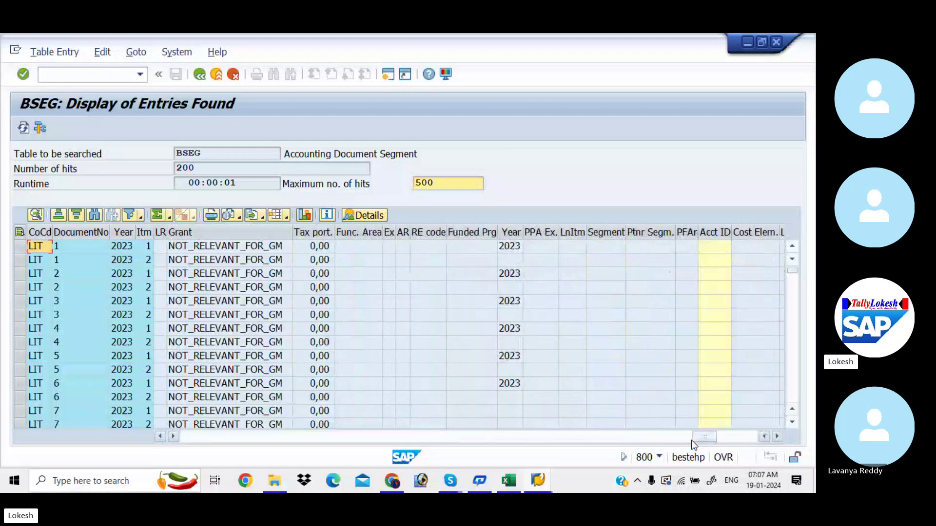
left_click(751, 435)
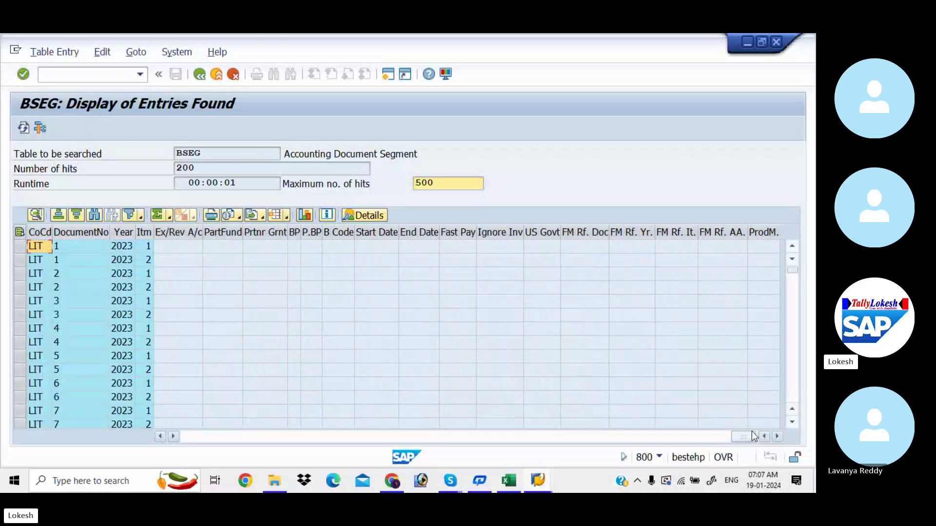
left_click_drag(744, 437, 108, 466)
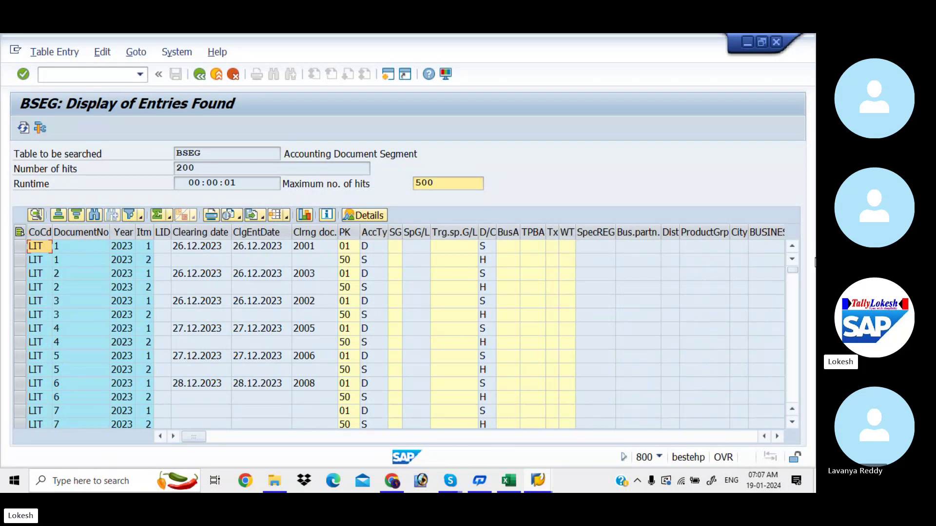
left_click(794, 329)
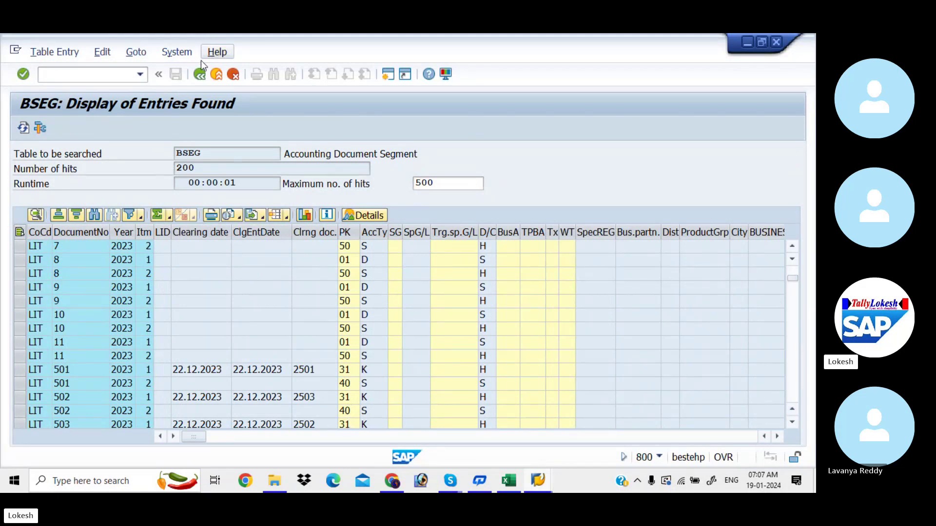
left_click(199, 75)
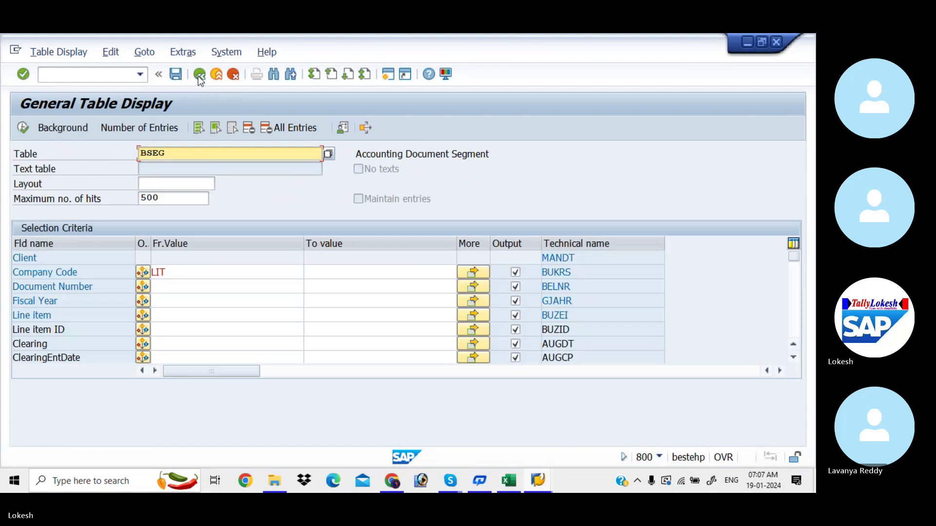
Look up the fifth GL table code in the Excel sheet and display the entries of table T001 in SAP.
key("alt+Tab")
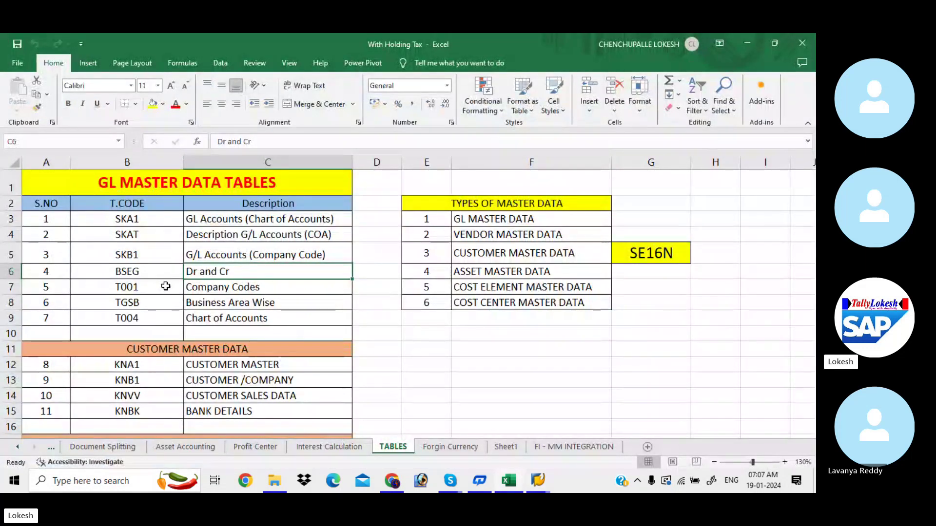
key("alt+Tab")
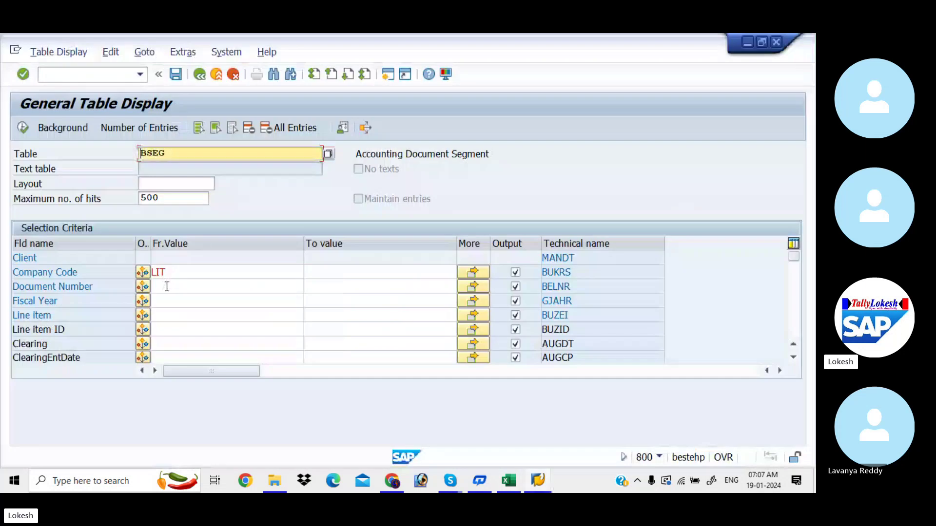
double_click(178, 153)
key("BackSpace")
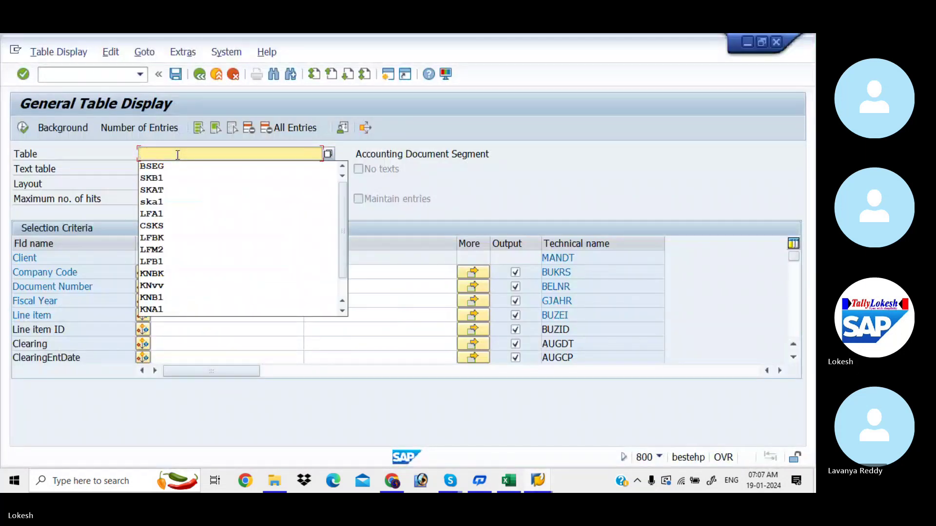
type("T")
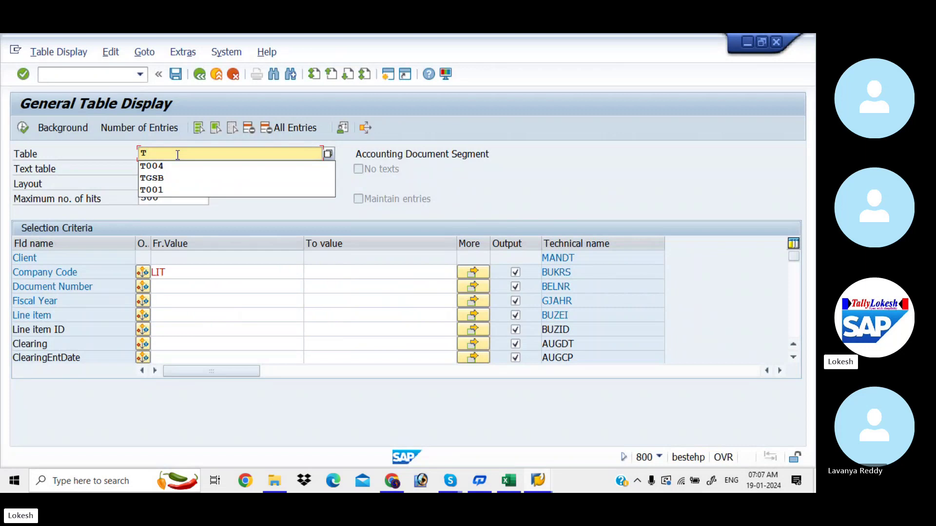
key("Down")
key("Down")
key("Down")
key("Return")
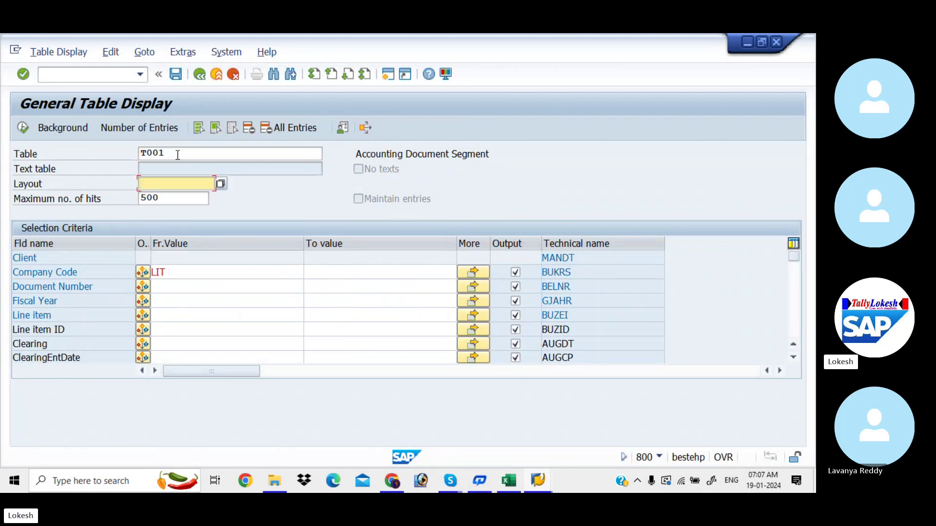
left_click(24, 129)
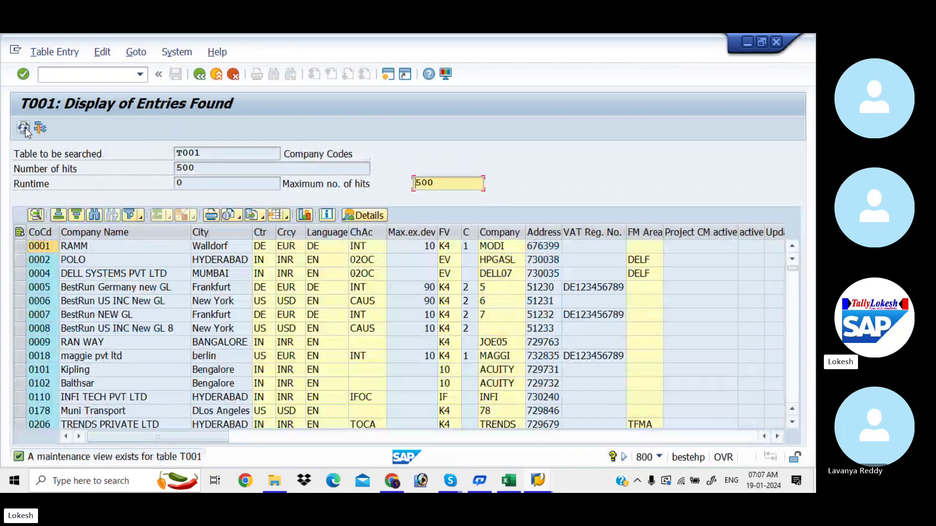
Check the T001 description in the Excel sheet, review the listed company codes in SAP, and return to the selection criteria.
key("alt+Tab")
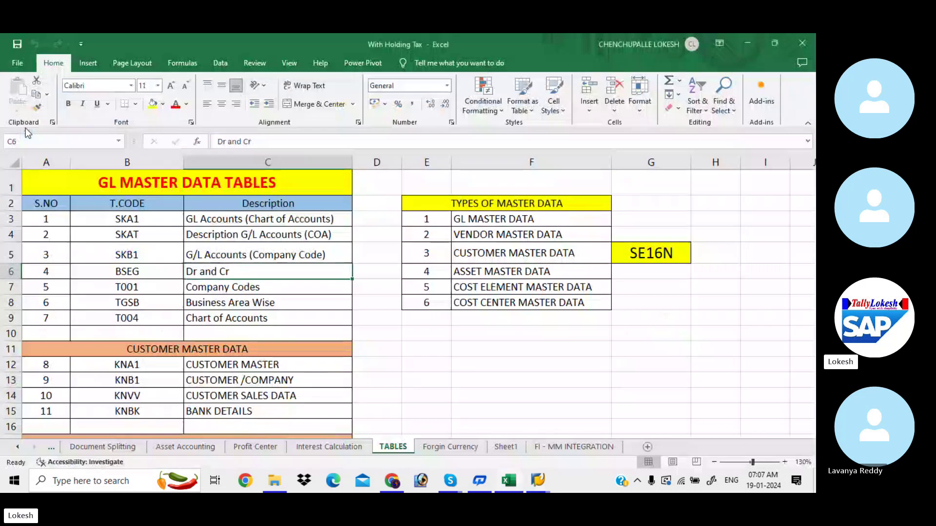
key("alt+Tab")
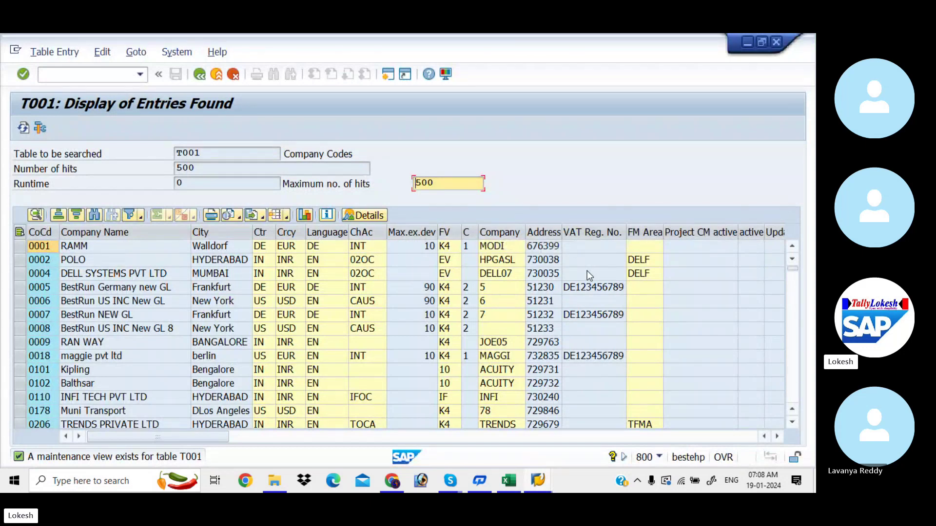
left_click(791, 356)
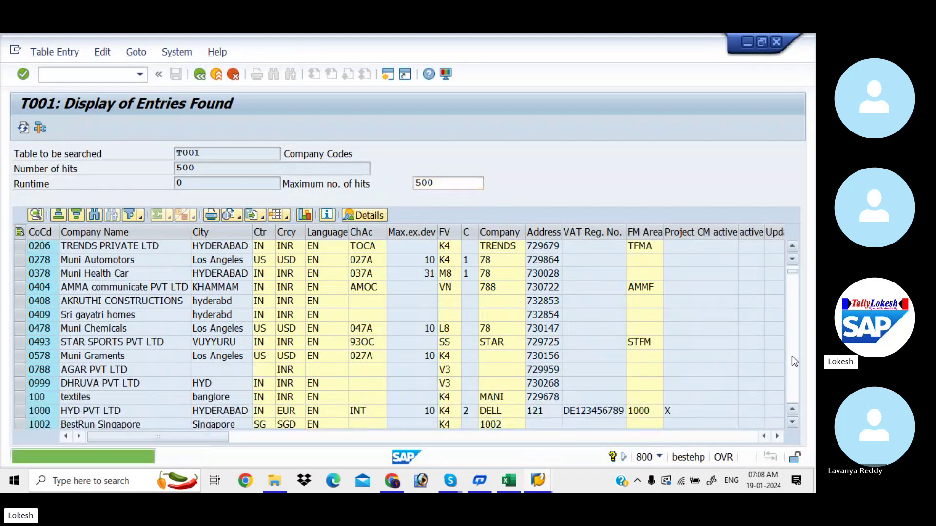
left_click(792, 356)
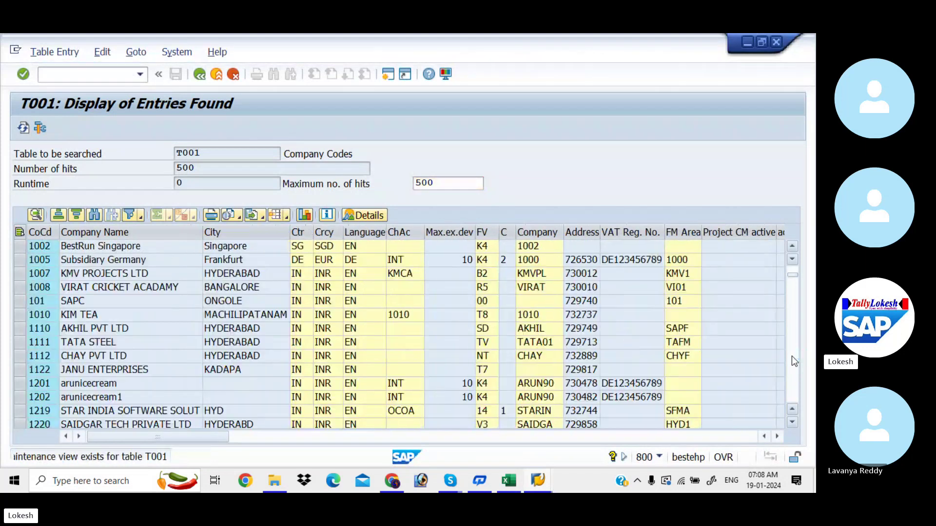
left_click(792, 356)
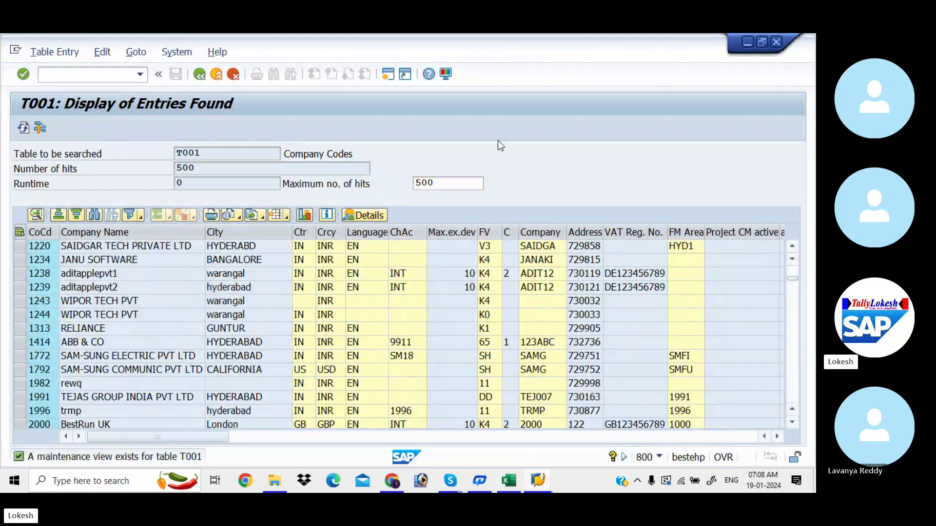
left_click(200, 74)
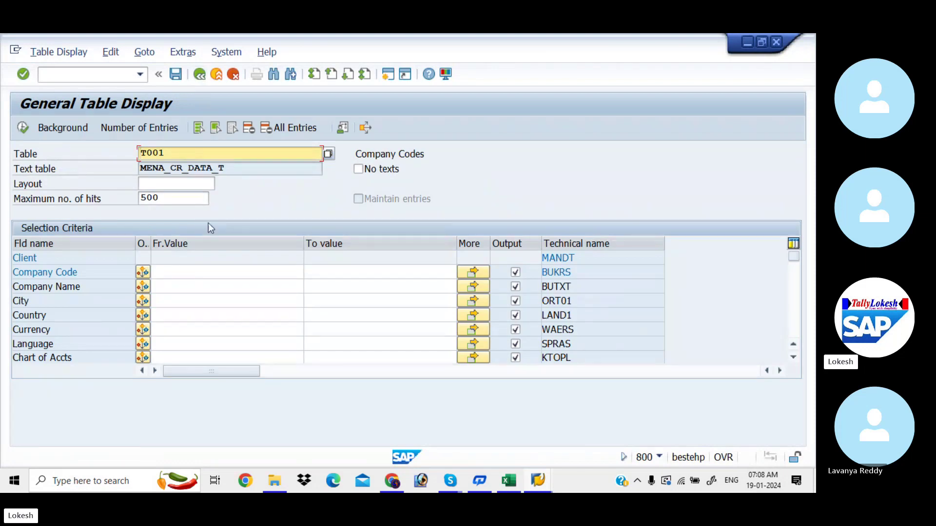
Restrict T001 to Company Code LIT, display the matching company code entry, and return to the selection criteria.
left_click(193, 272)
type("LIT")
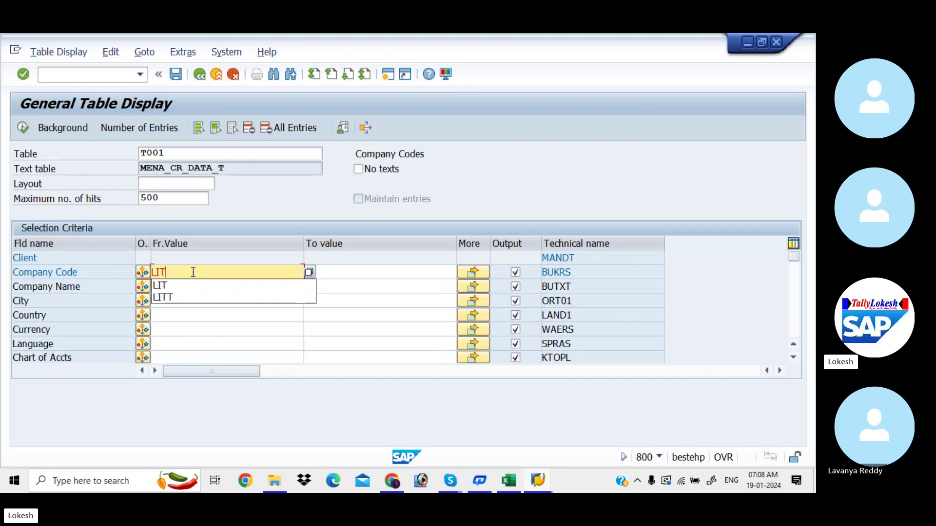
key("Escape")
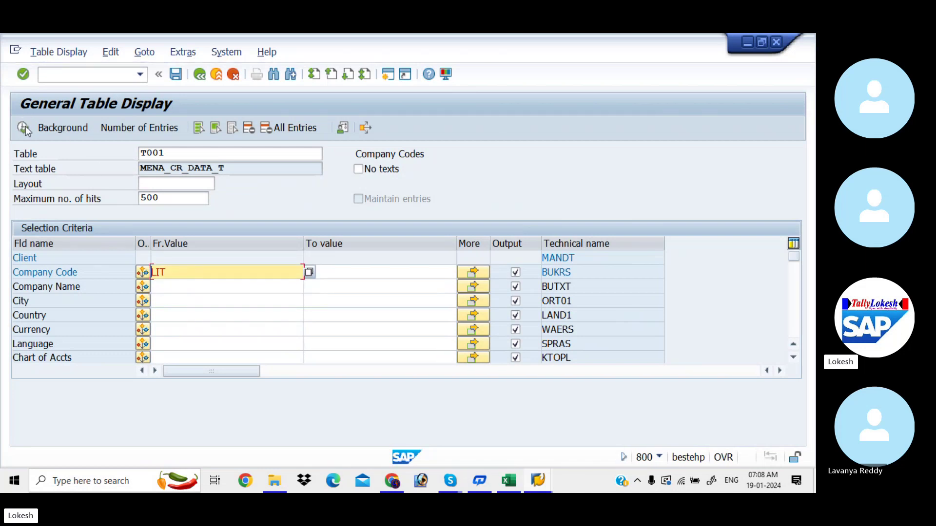
left_click(25, 127)
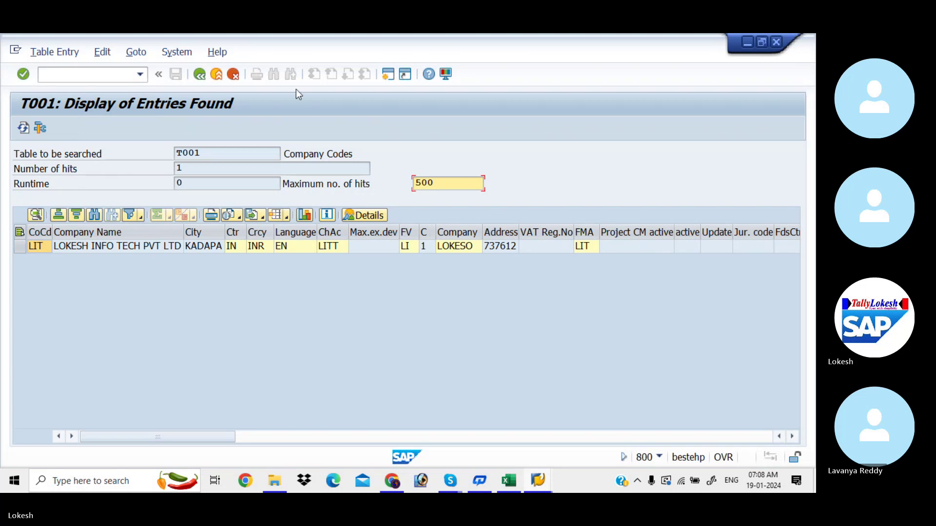
left_click(203, 74)
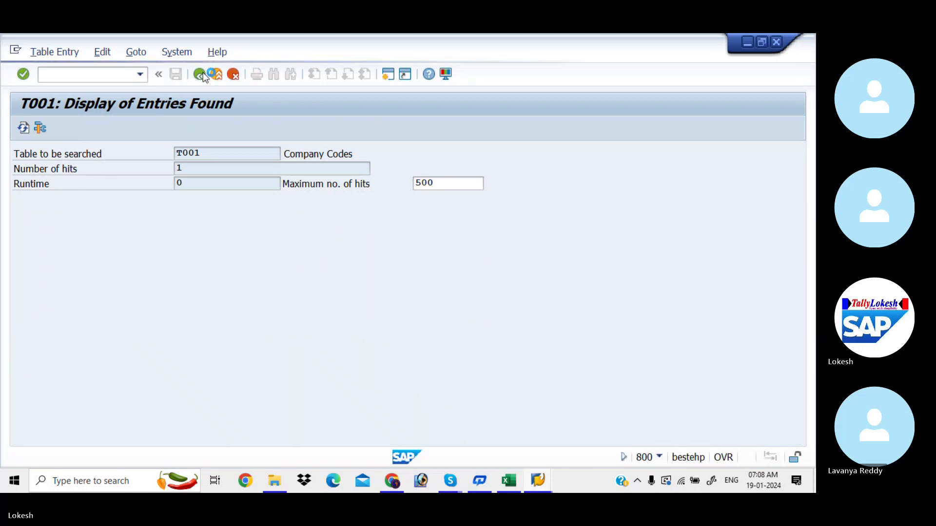
Look up the sixth GL table code in the Excel sheet and display the business area entries of table TGSB in SAP.
key("alt+Tab")
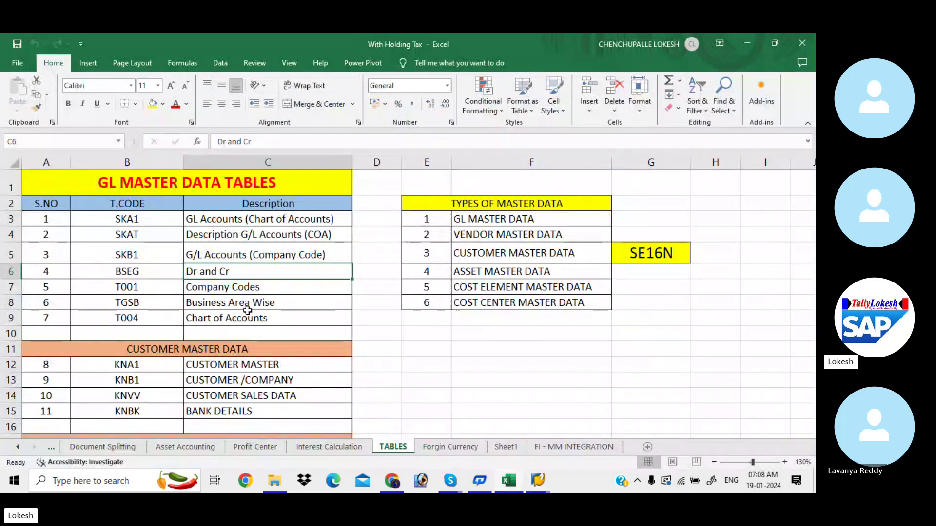
key("alt+Tab")
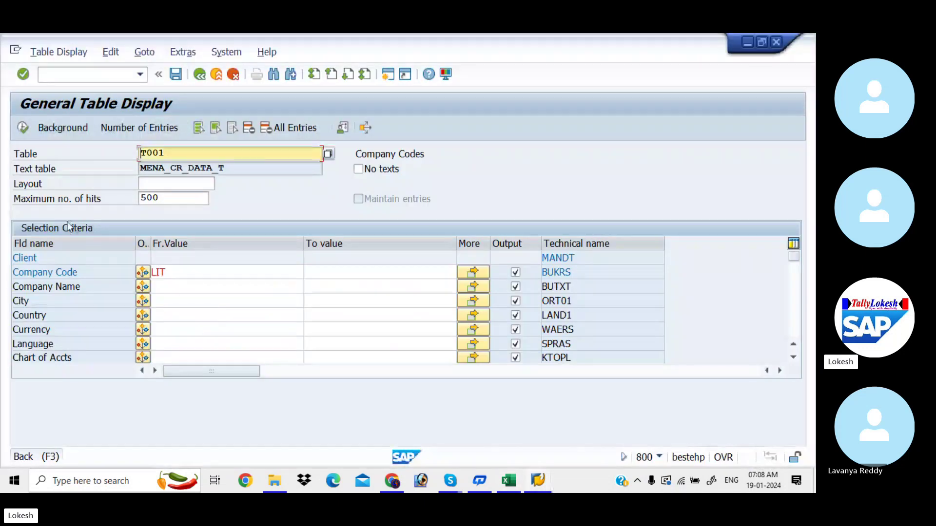
left_click(181, 152)
key("BackSpace")
key("BackSpace")
key("BackSpace")
key("Down")
key("Down")
key("Down")
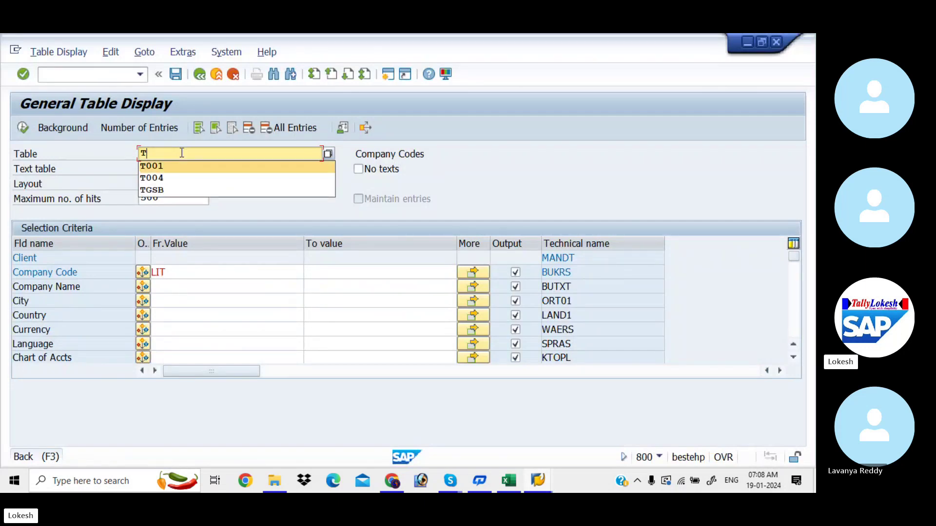
key("Return")
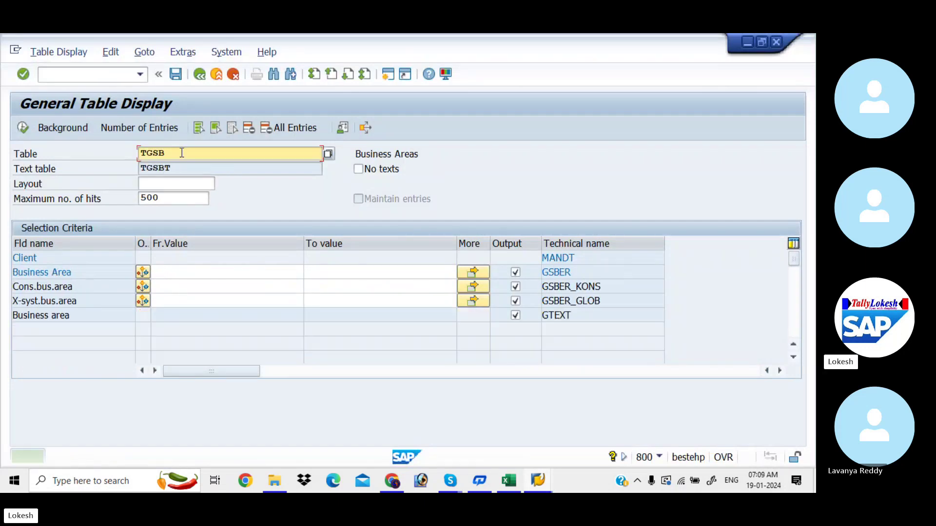
left_click(23, 127)
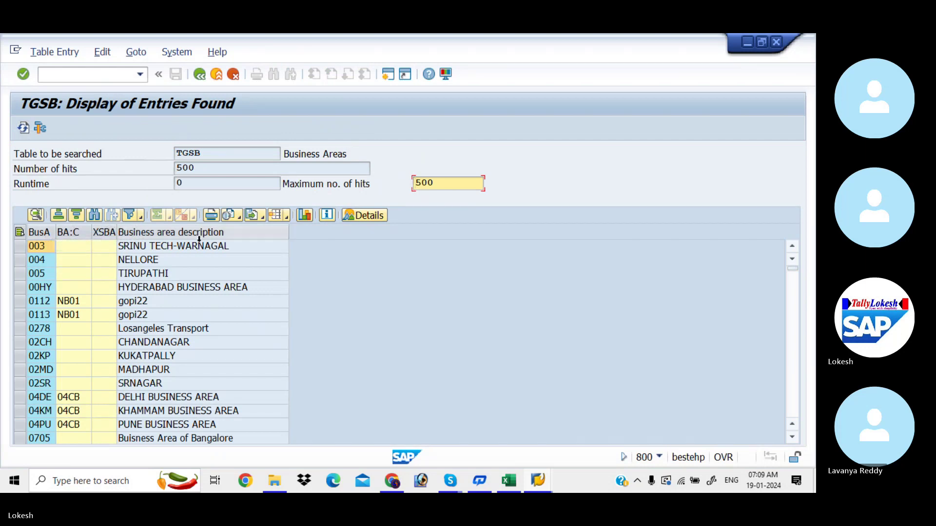
Examine the TGSB business area codes and descriptions further down the list.
left_click(791, 384)
left_click(791, 384)
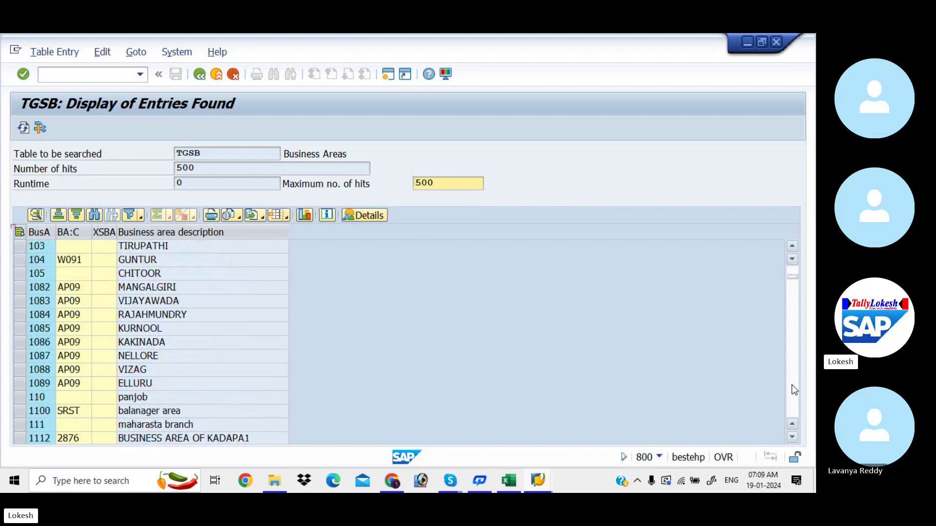
left_click(792, 385)
left_click(792, 385)
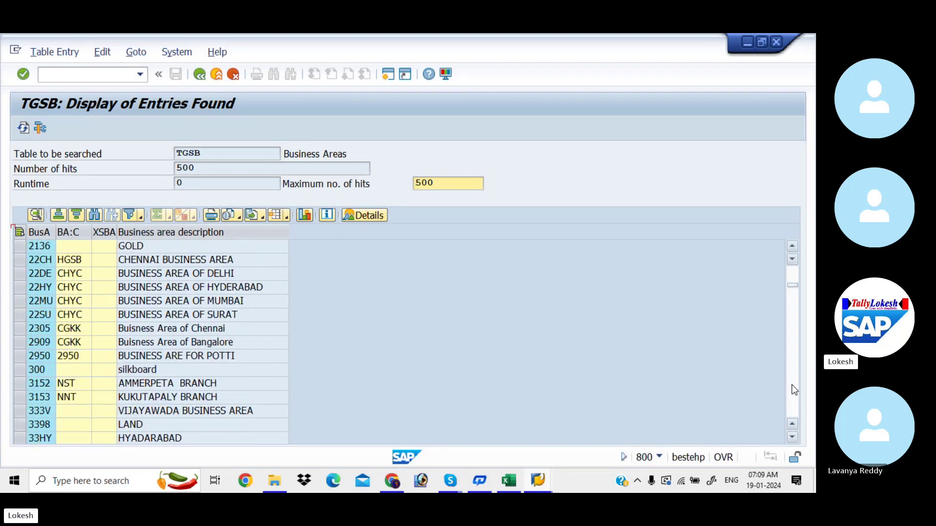
left_click(792, 385)
left_click(791, 384)
left_click(791, 384)
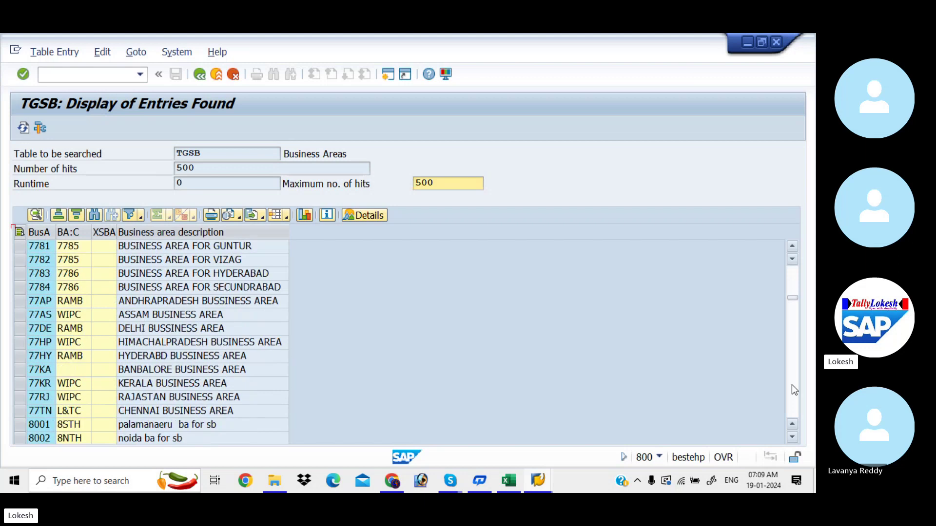
left_click(792, 384)
left_click(792, 385)
left_click(792, 385)
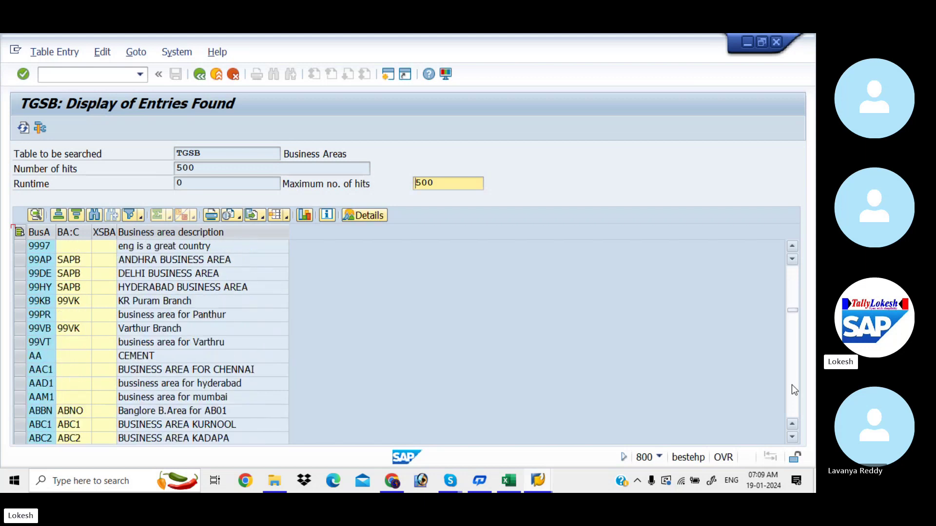
left_click(791, 384)
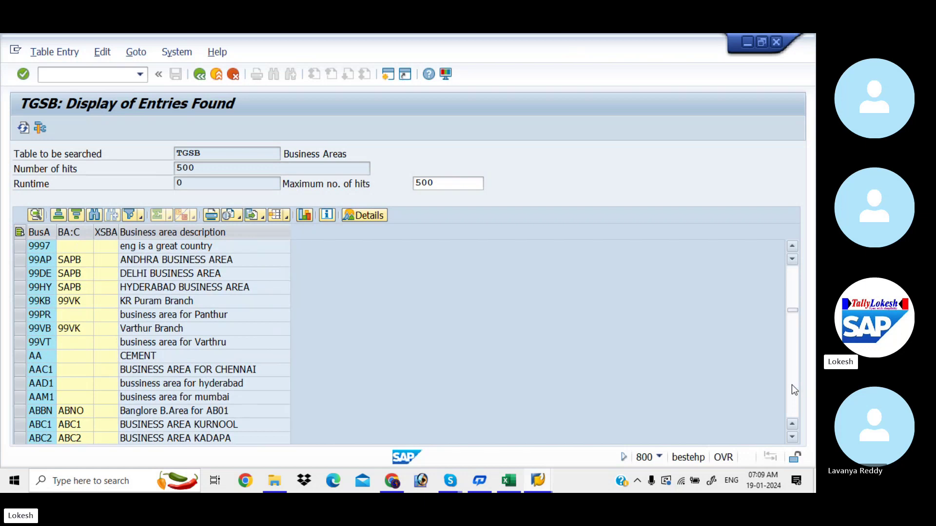
left_click(792, 384)
left_click(791, 384)
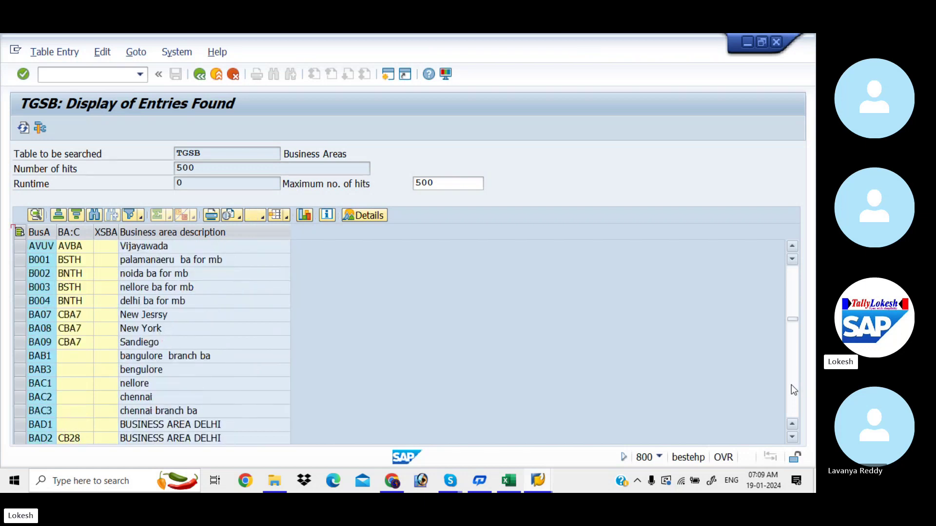
left_click(791, 385)
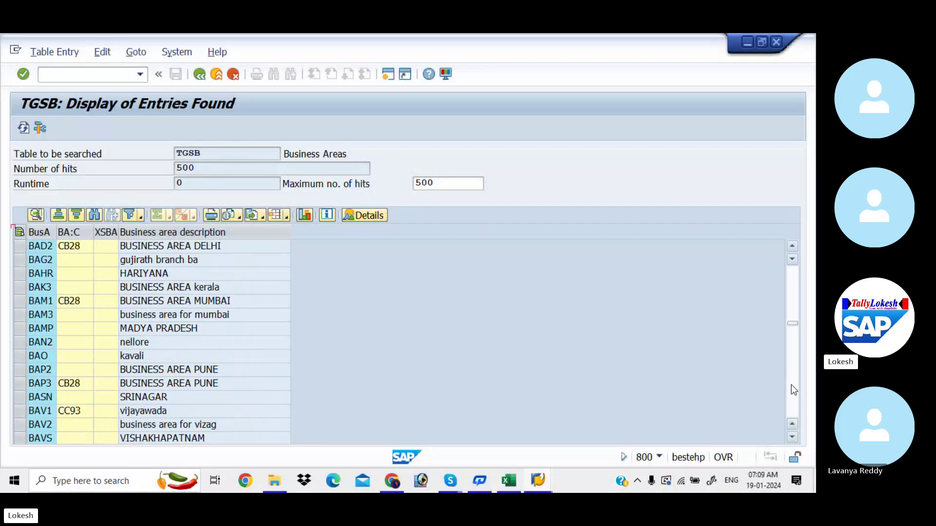
left_click(792, 384)
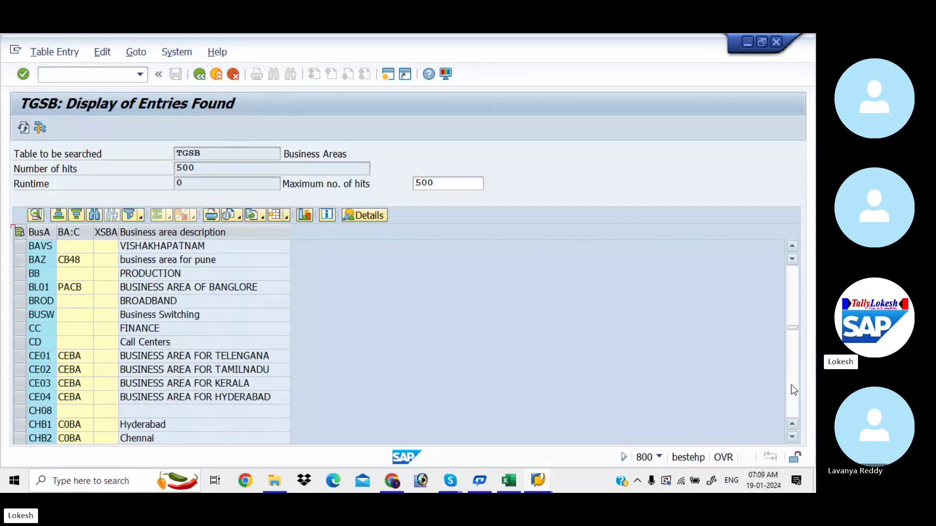
left_click(791, 384)
left_click(791, 384)
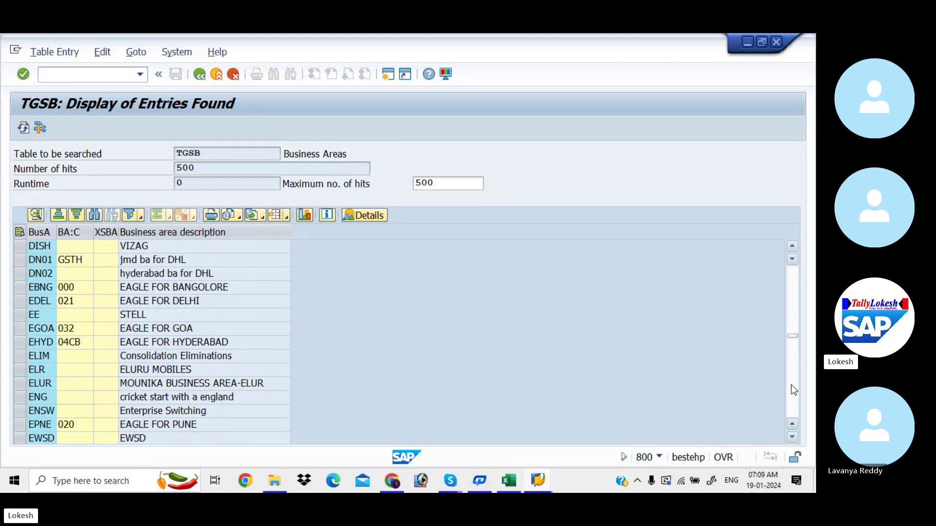
Look up the seventh GL table code in the Excel sheet and load table T004 in the SAP general table display.
key("alt+Tab")
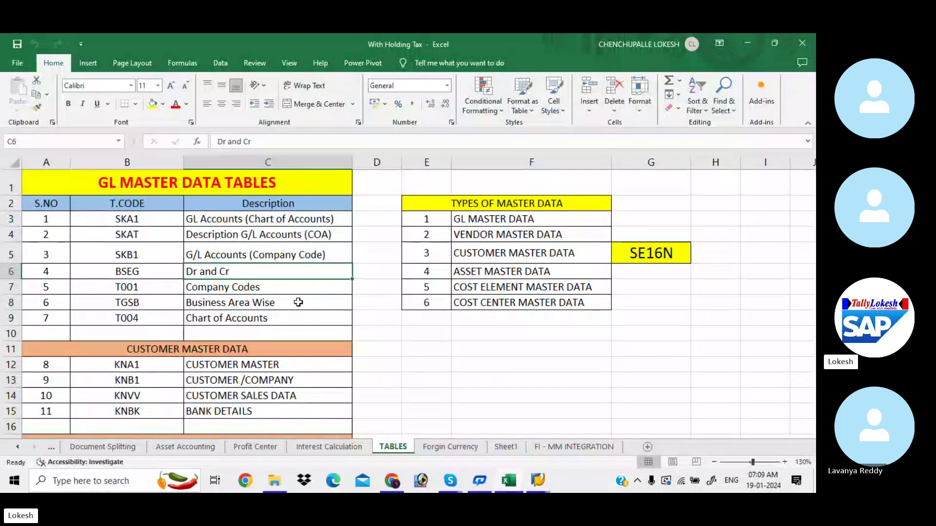
key("alt+Tab")
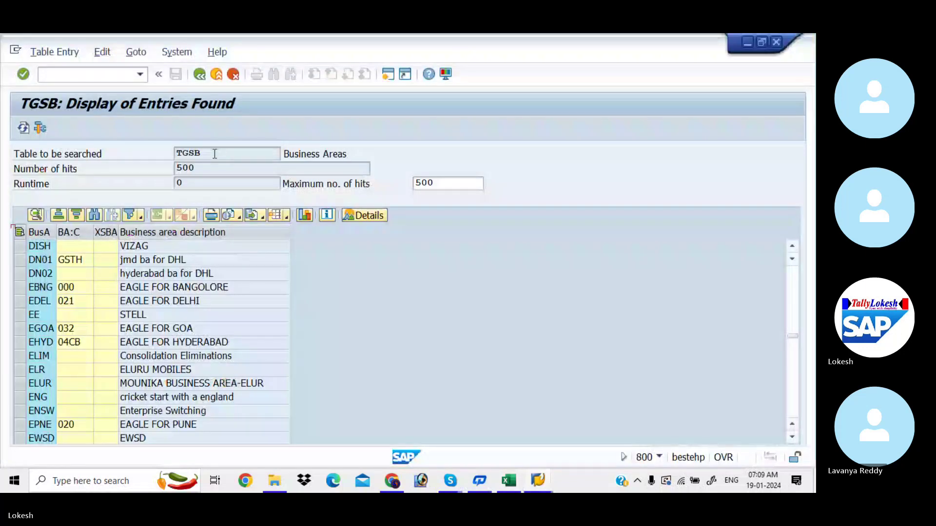
left_click(201, 73)
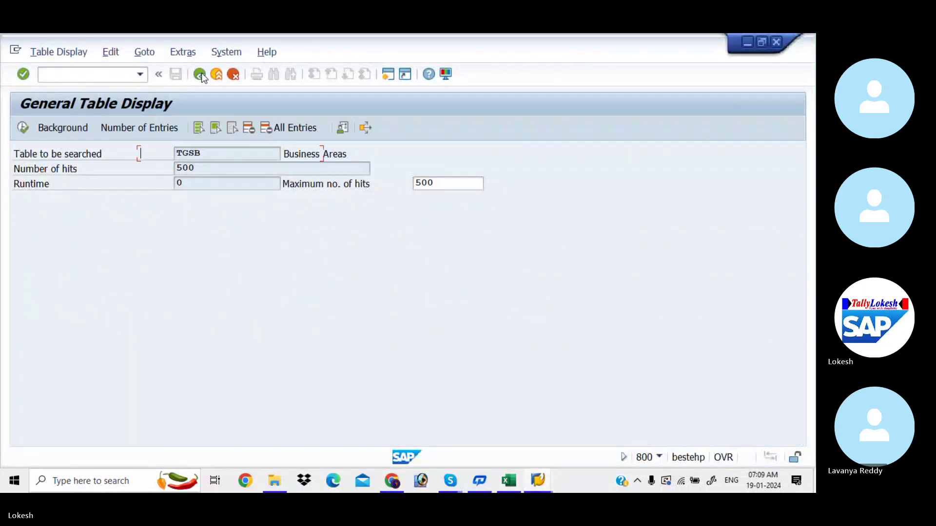
key("BackSpace")
key("BackSpace")
key("BackSpace")
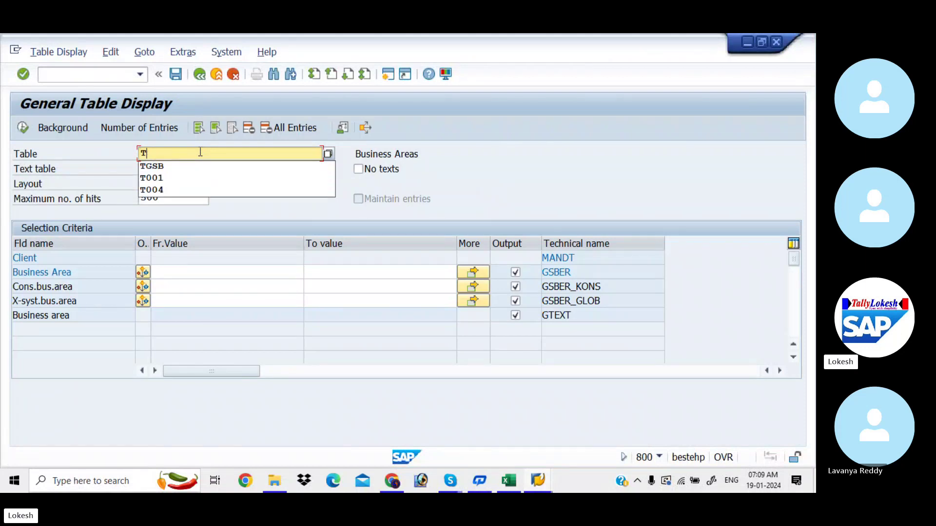
type("00")
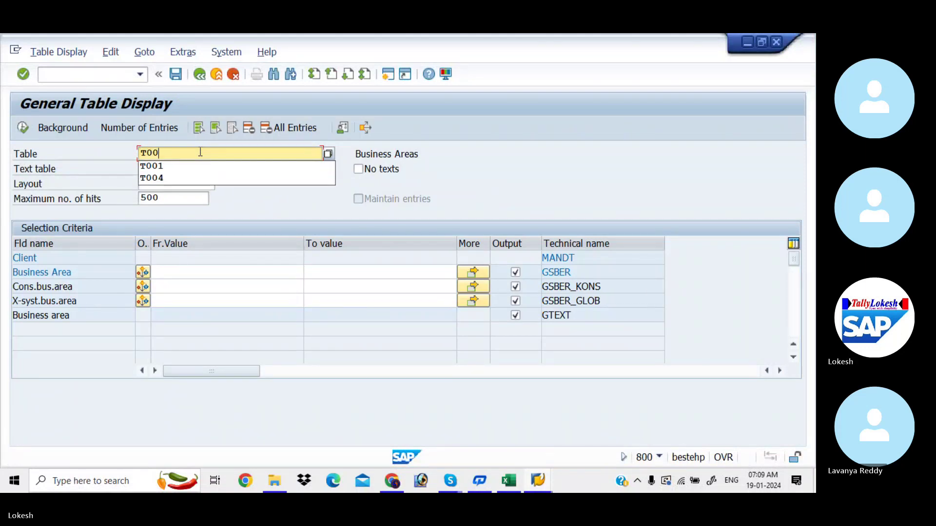
type("4")
key("Return")
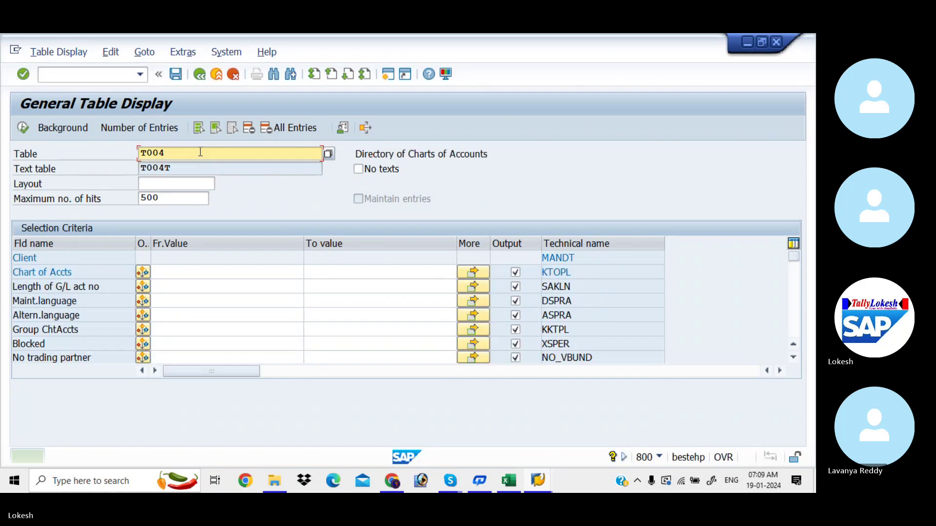
Display the T004 entries, review the chart of accounts descriptions, and return to the selection criteria.
left_click(27, 125)
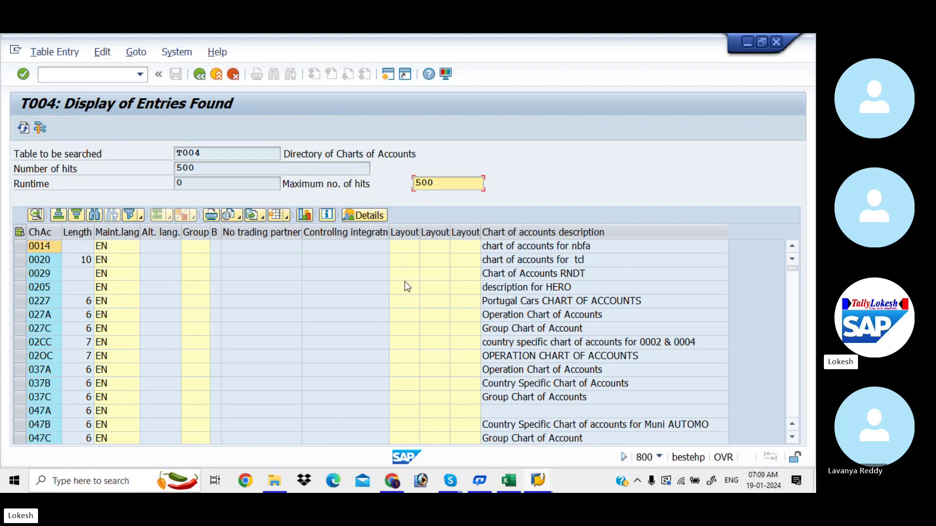
scroll(798, 319, "down", 10)
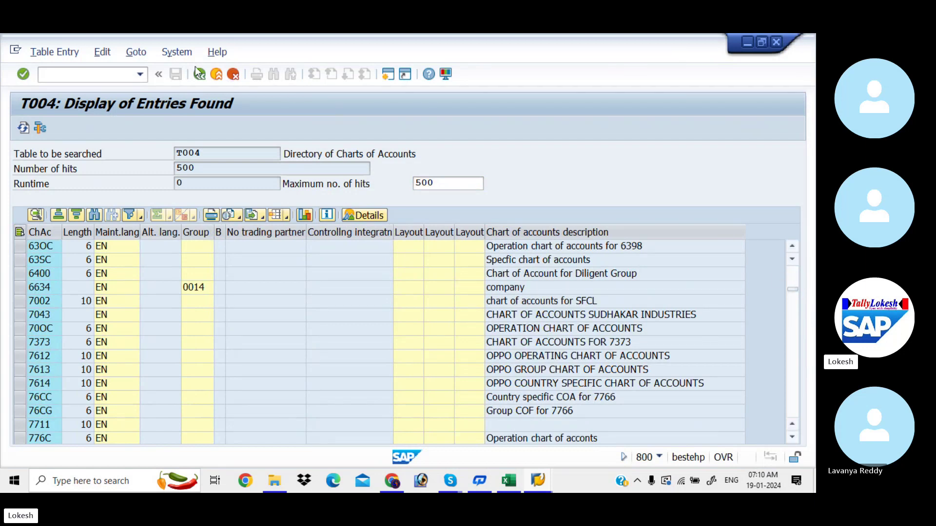
left_click(202, 79)
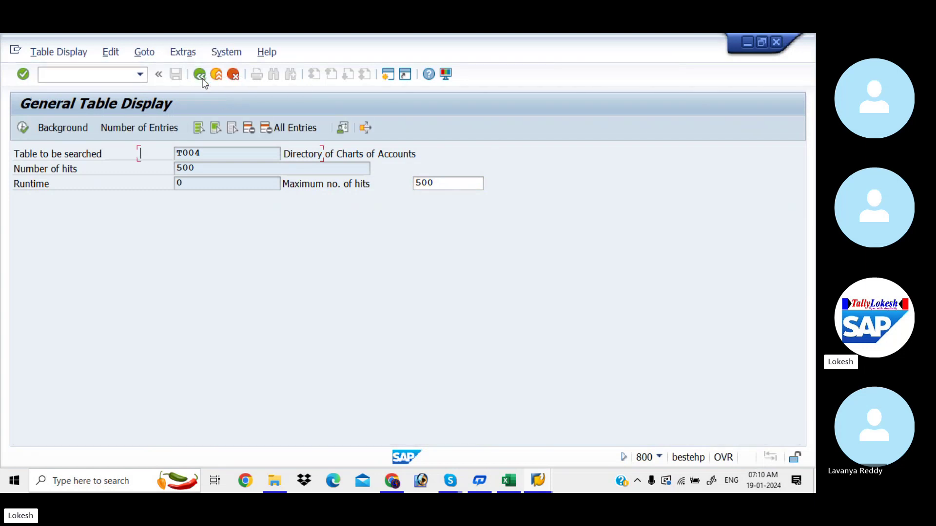
Review the customer and vendor master data tables listed below the GL tables in the Excel TABLES sheet.
key("alt+Tab")
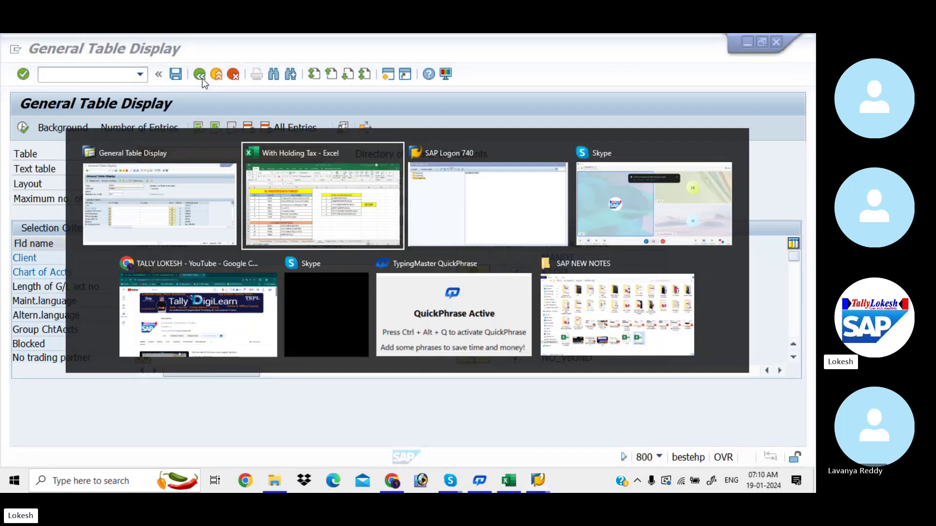
left_click(255, 360)
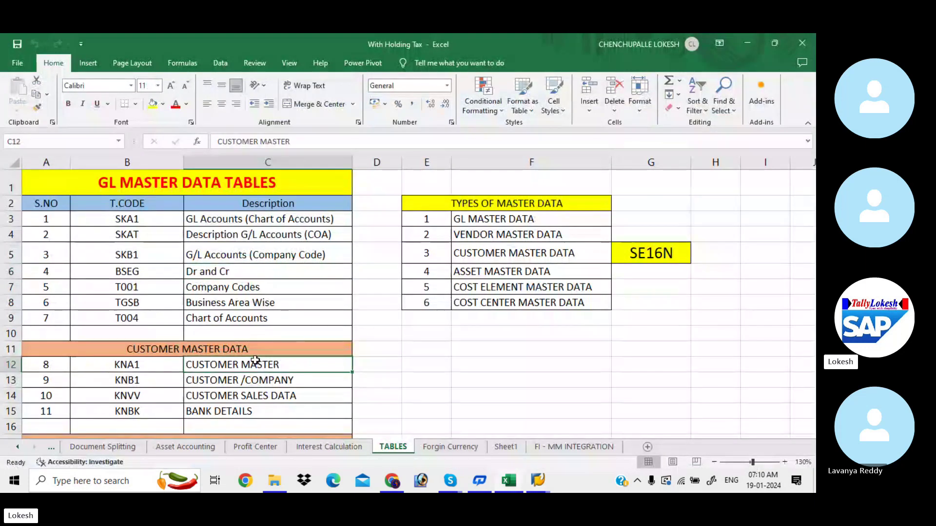
key("Down")
key("Down")
key("Down")
key("Down")
key("Down")
key("Down")
key("Down")
key("Down")
key("Down")
key("Down")
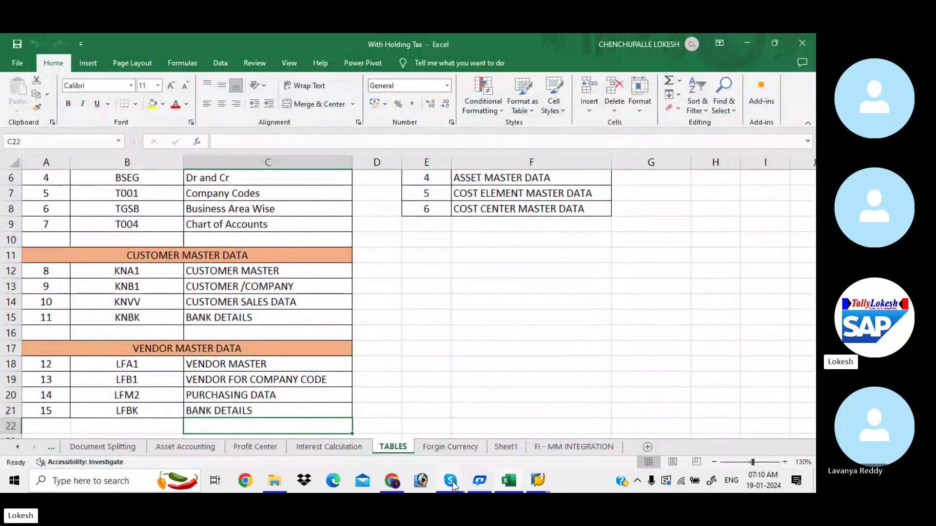
Check the ongoing Skype call window and return to the Excel sheet.
mouse_move(447, 479)
left_click(445, 443)
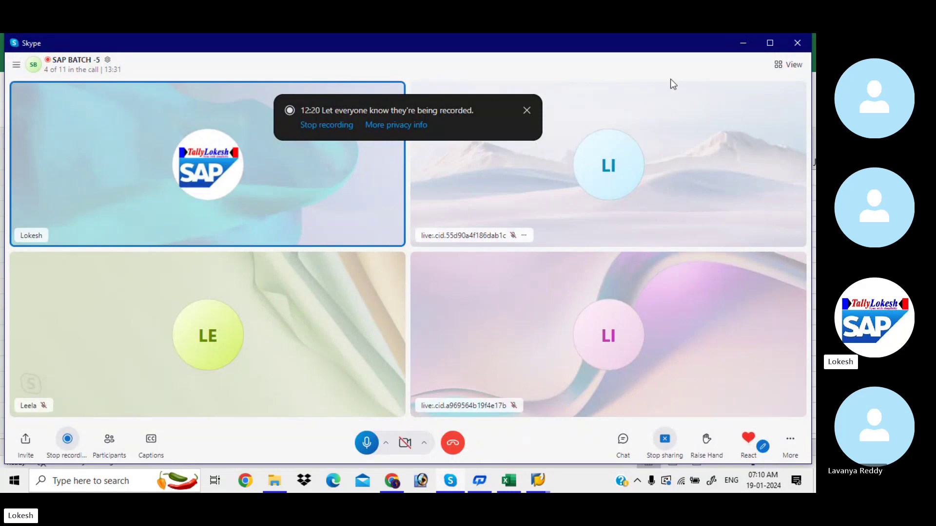
left_click(741, 45)
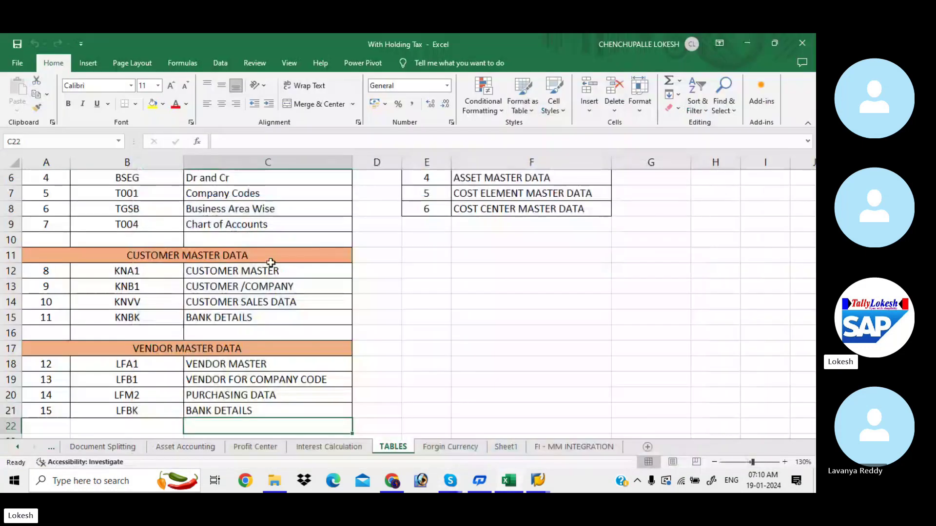
Look up the first customer master data table in the Excel sheet and load table KNA1 in the SAP general table display.
left_click(153, 272)
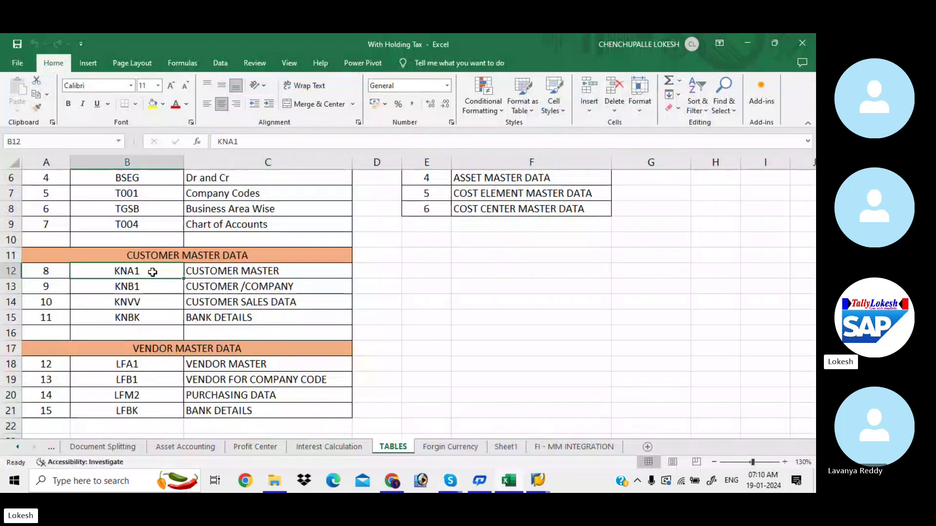
left_click(247, 269)
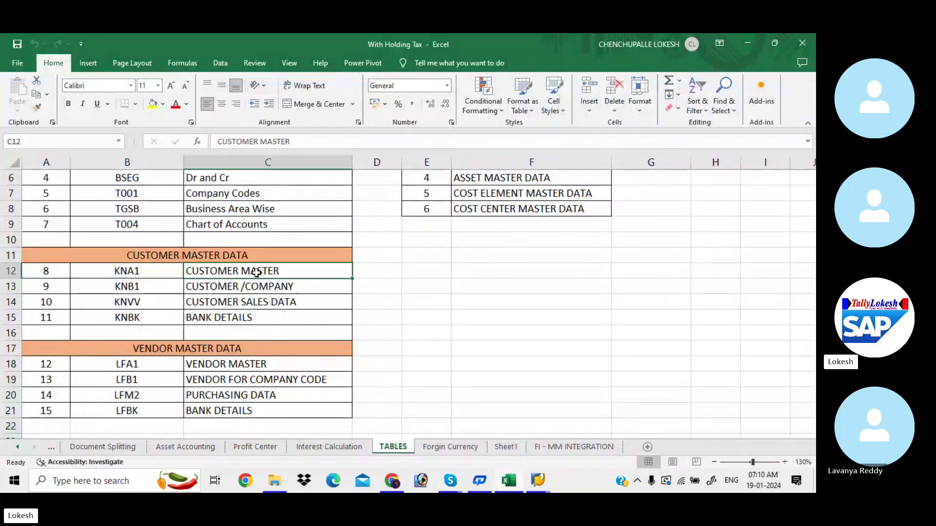
key("alt+Tab")
key("alt+Tab")
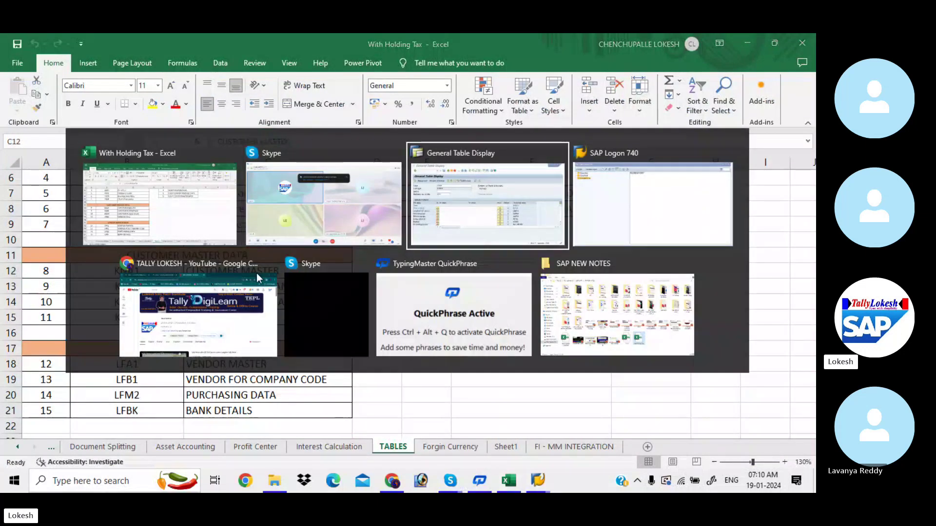
left_click(170, 151)
key("BackSpace")
key("BackSpace")
key("BackSpace")
key("BackSpace")
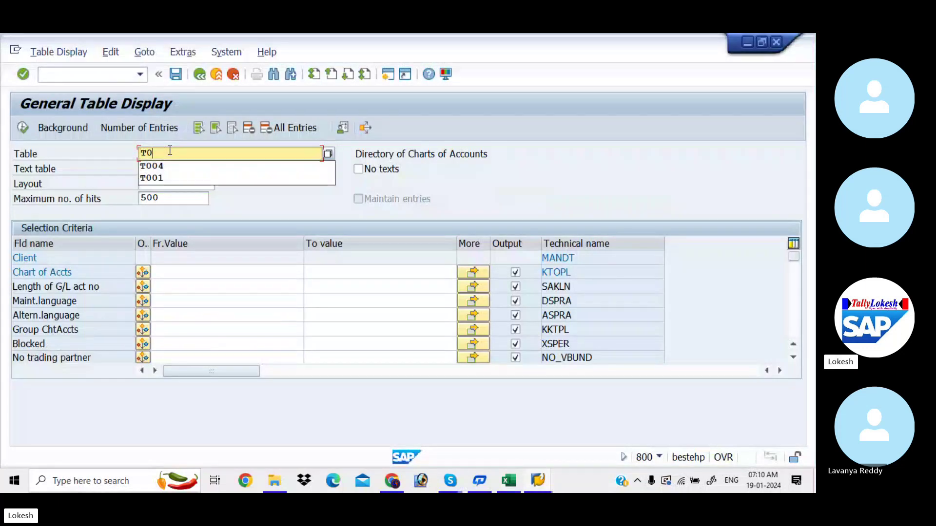
type("K")
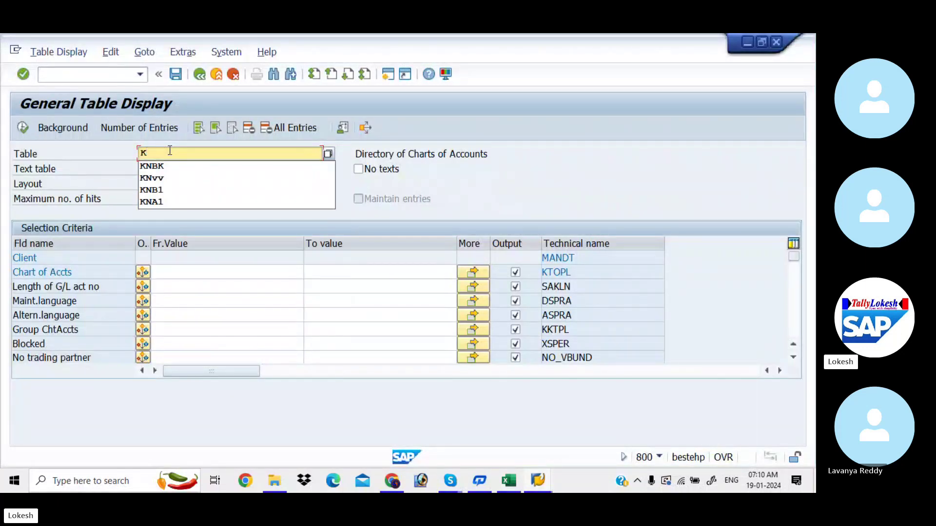
type("NA")
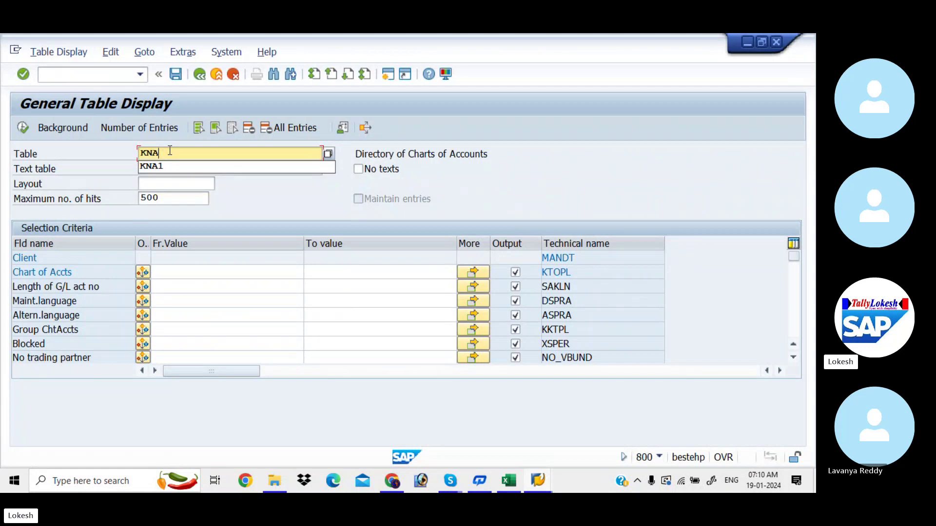
key("Return")
key("Return")
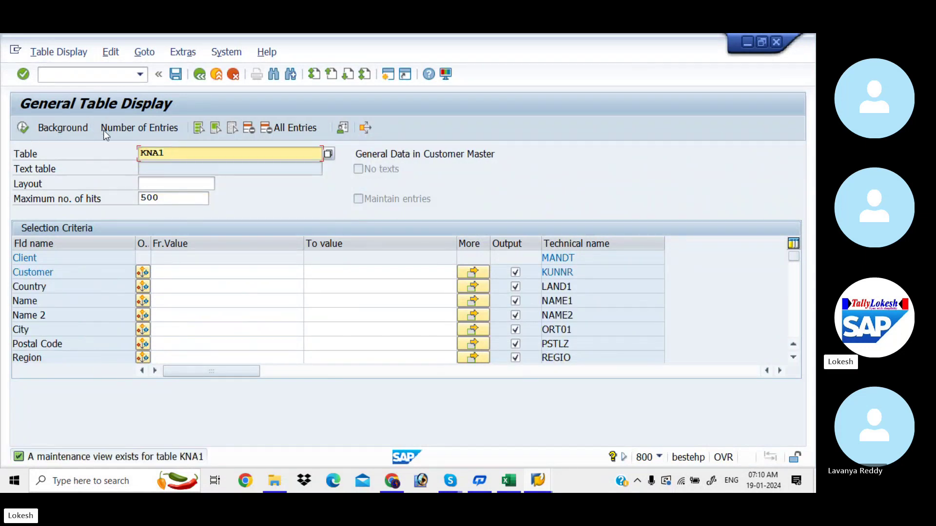
Check the number of entries in KNA1, then display its customer master entries and recheck the table's description in Excel.
left_click(127, 130)
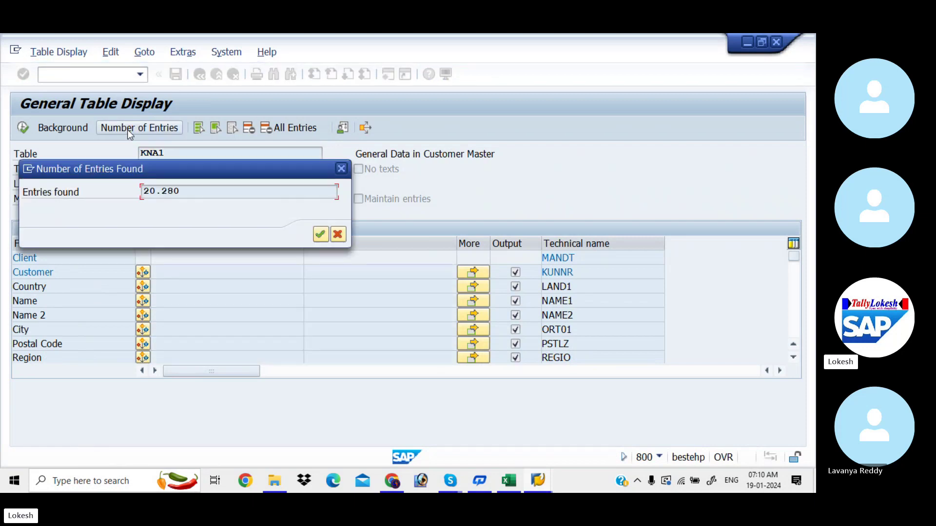
left_click(341, 169)
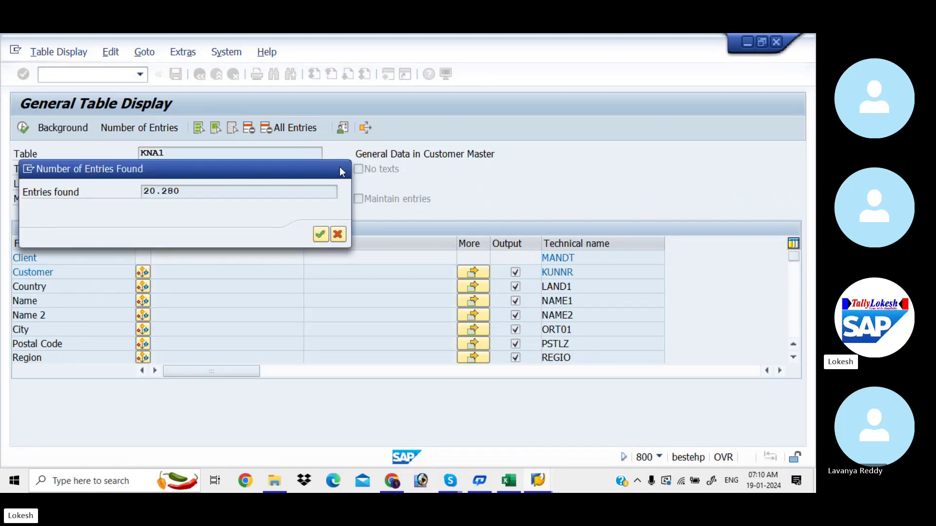
left_click(25, 130)
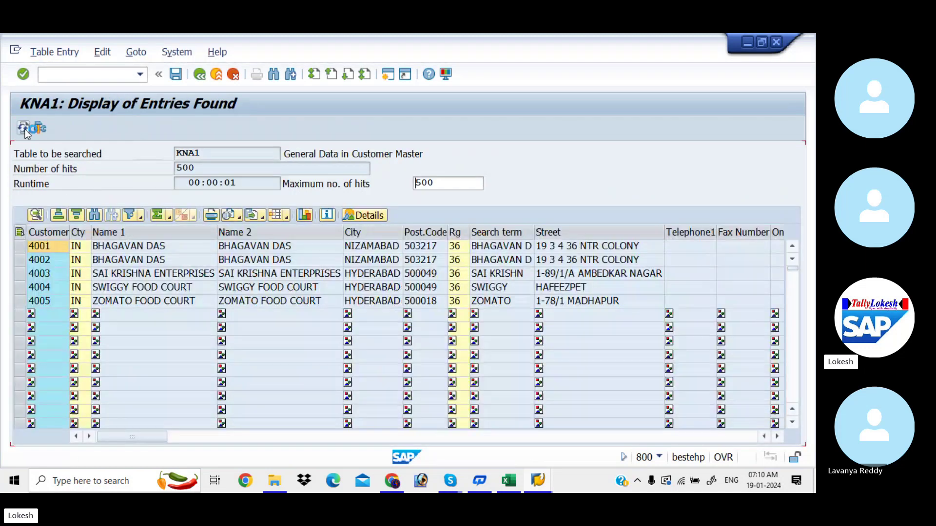
key("alt+Tab")
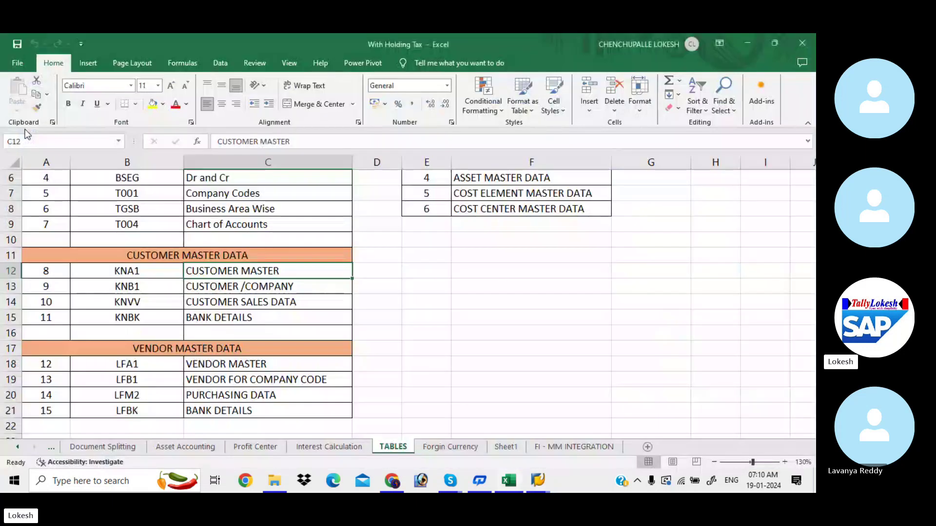
key("alt+Tab")
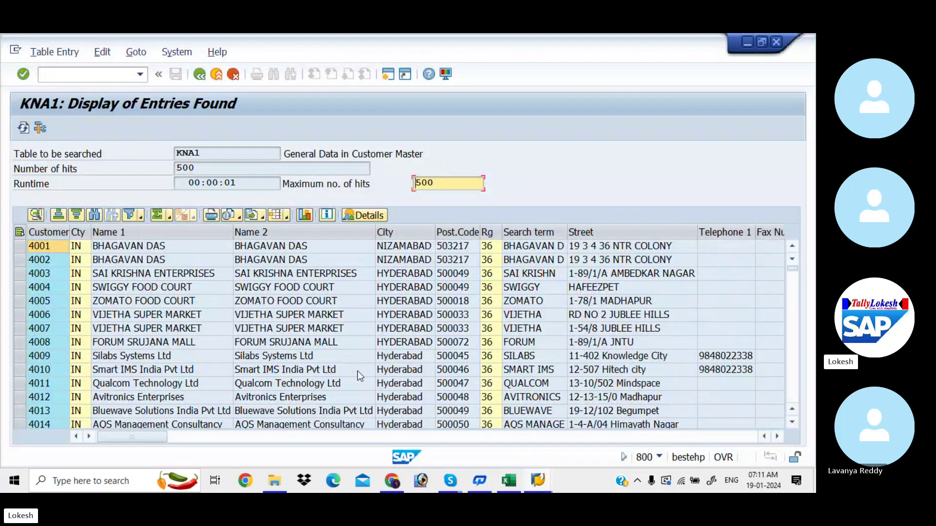
Examine all columns of the KNA1 customer entries across to the last field and return to the first columns.
left_click(343, 436)
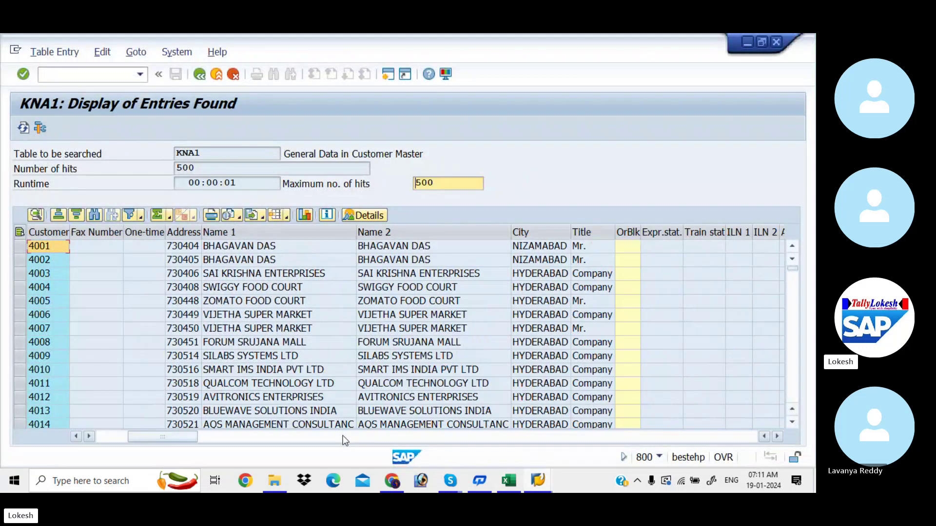
left_click(383, 441)
left_click(424, 437)
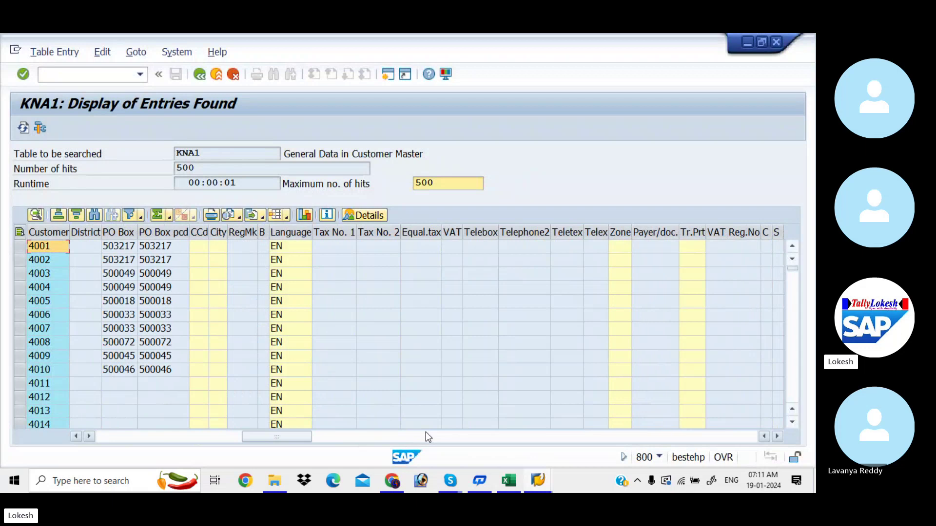
left_click(464, 437)
left_click(464, 437)
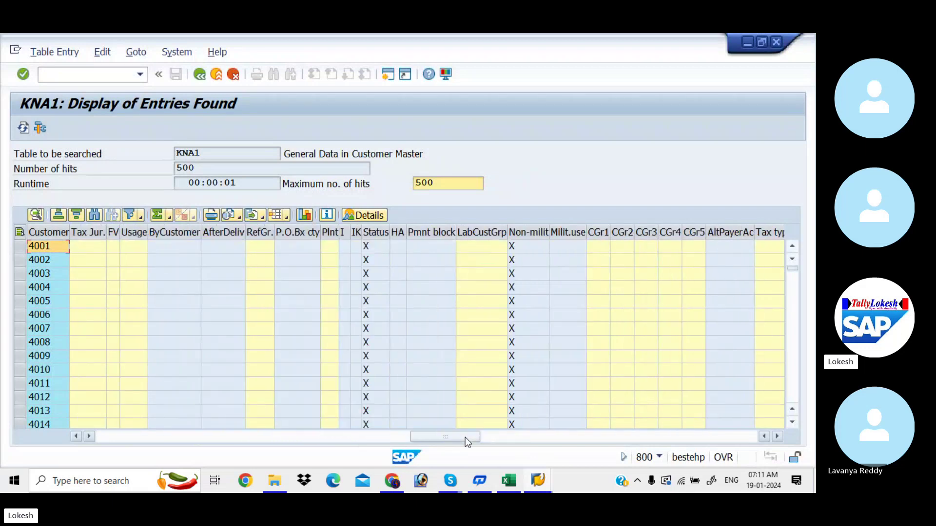
left_click(521, 441)
left_click(620, 441)
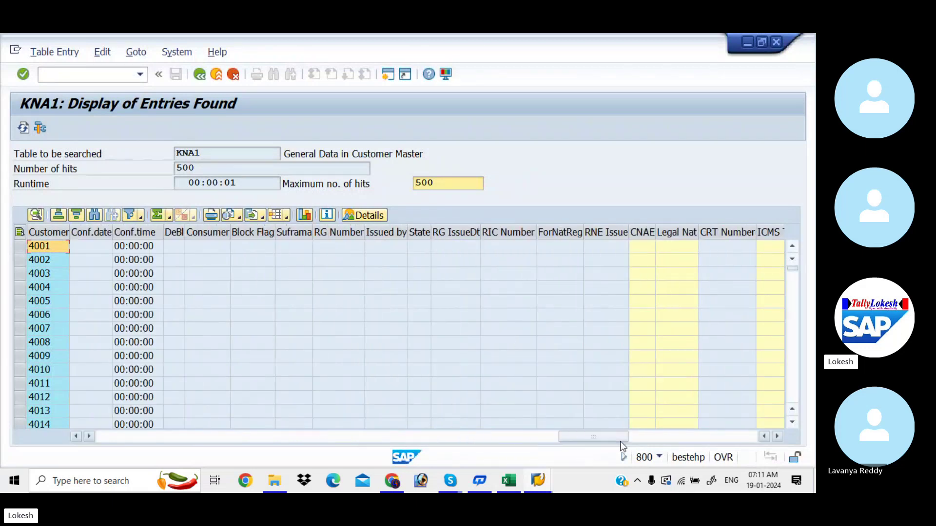
left_click(703, 440)
left_click(736, 437)
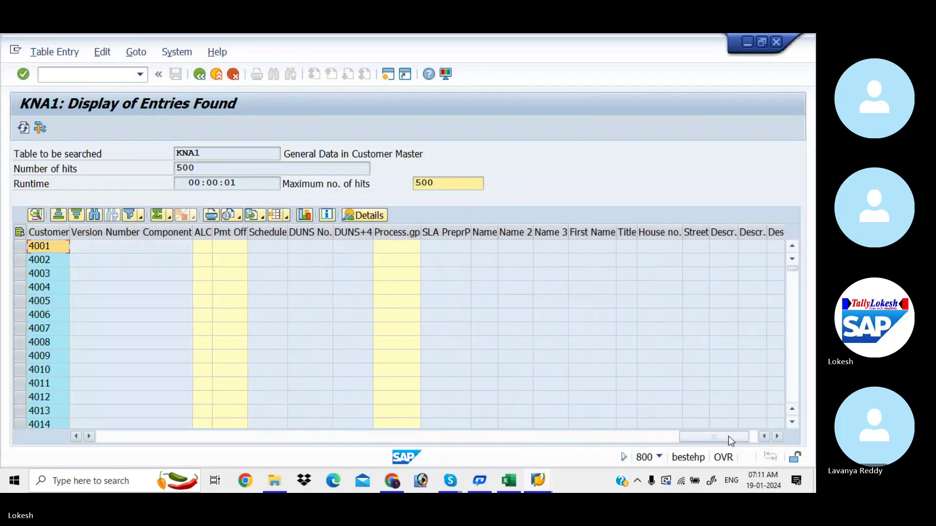
left_click_drag(728, 436, 142, 426)
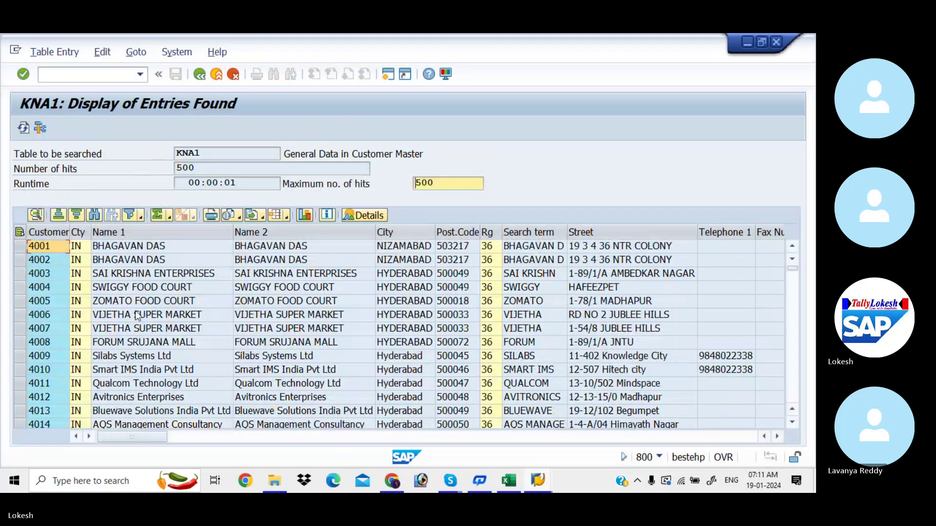
Open the detailed display of the first KNA1 customer entry and review its field names and values.
left_click(21, 248)
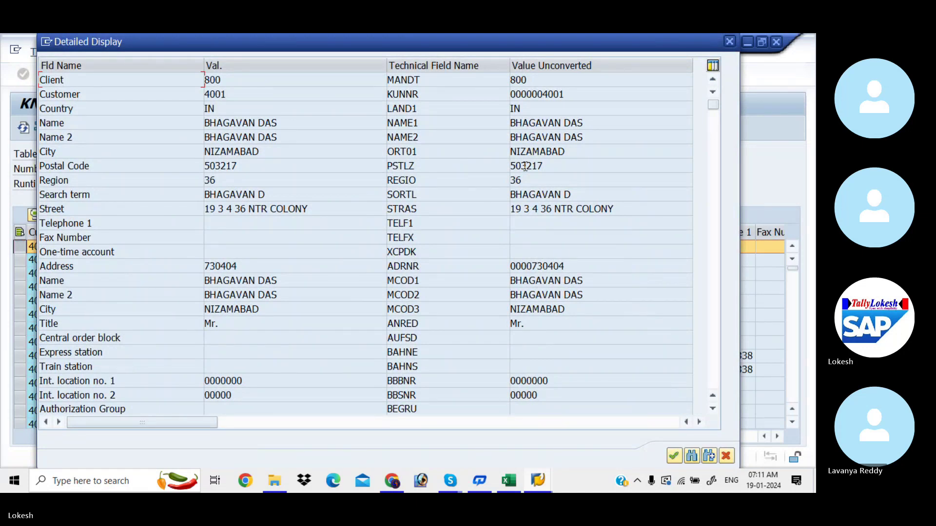
left_click(715, 281)
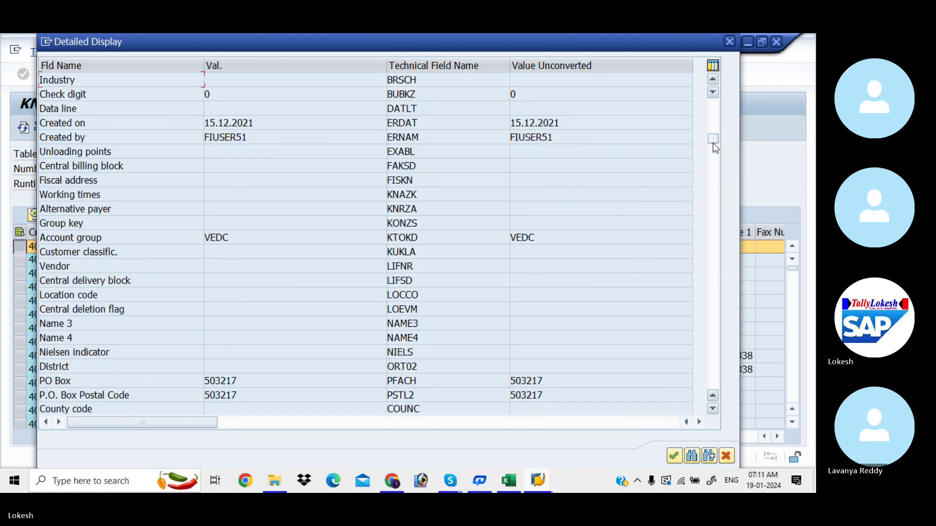
left_click_drag(715, 144, 733, 41)
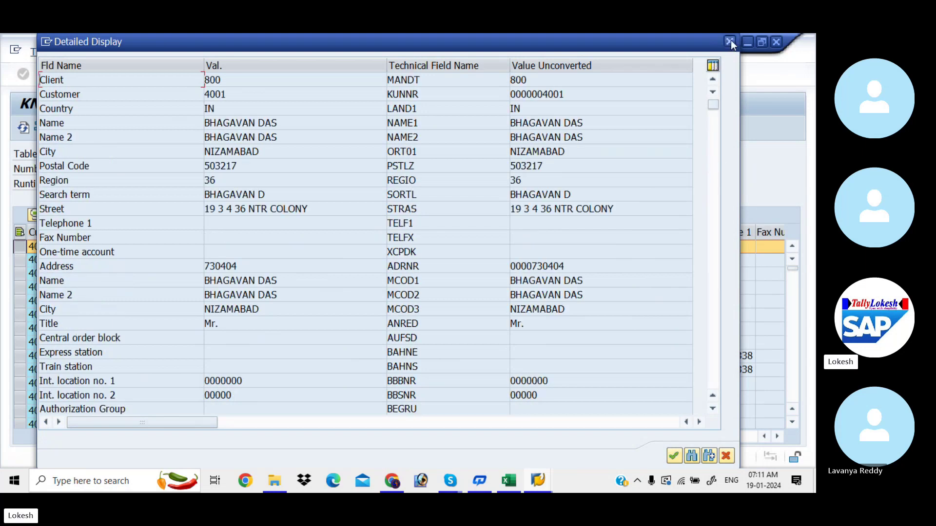
Close the first entry's details, then review the detailed display of the Zomato Food Court customer entry and close it.
left_click(730, 41)
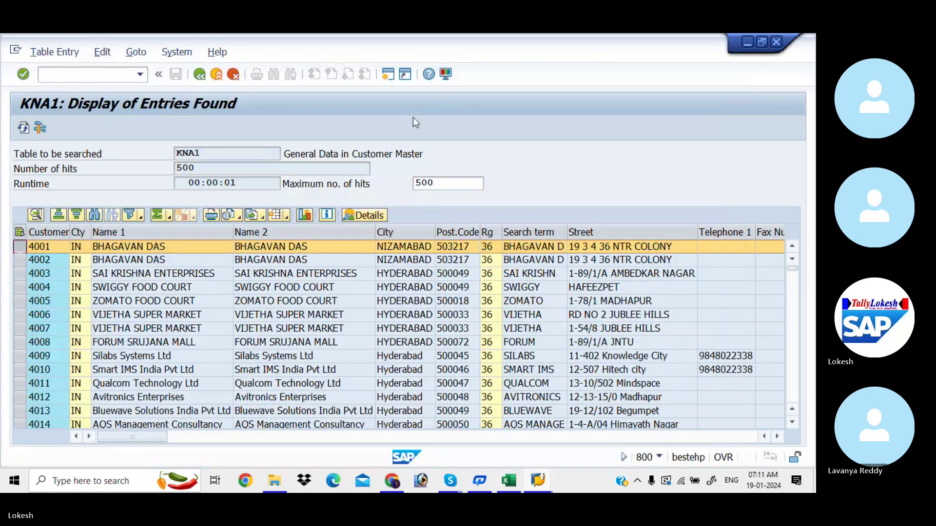
left_click(21, 260)
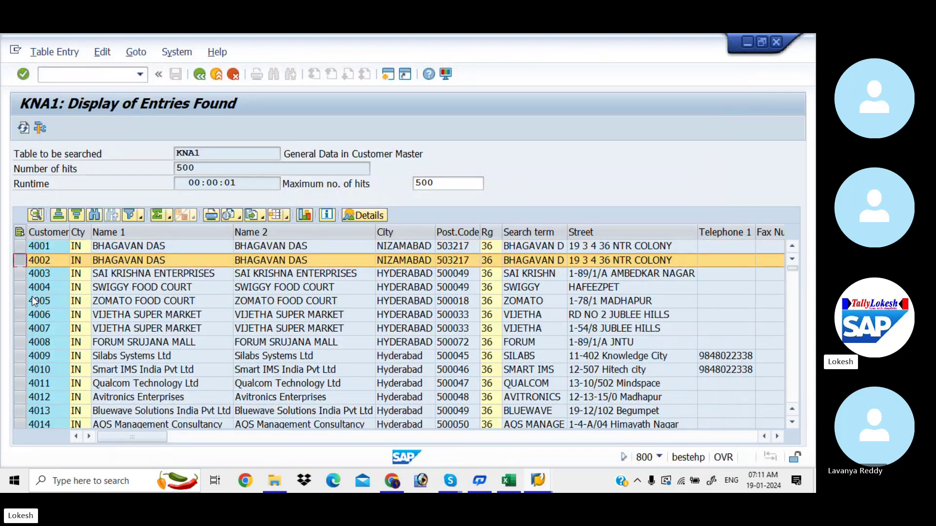
left_click(21, 302)
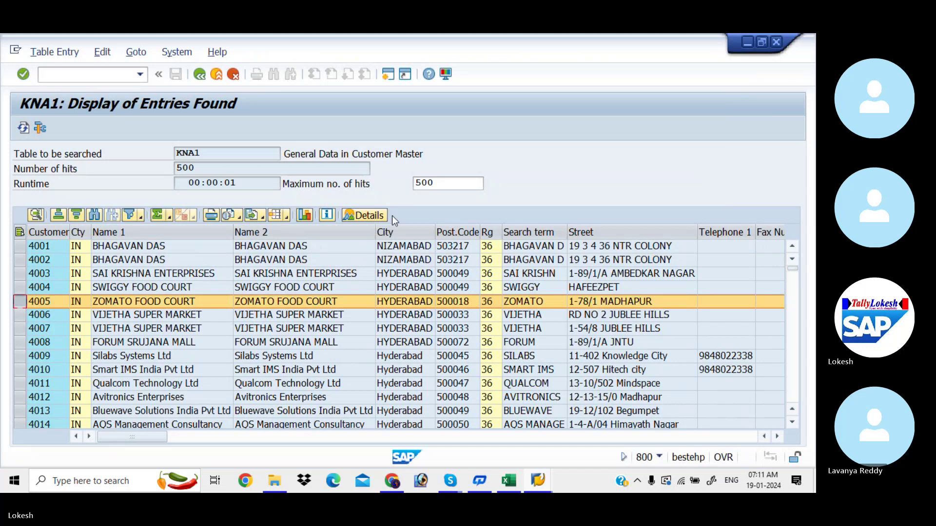
left_click(368, 216)
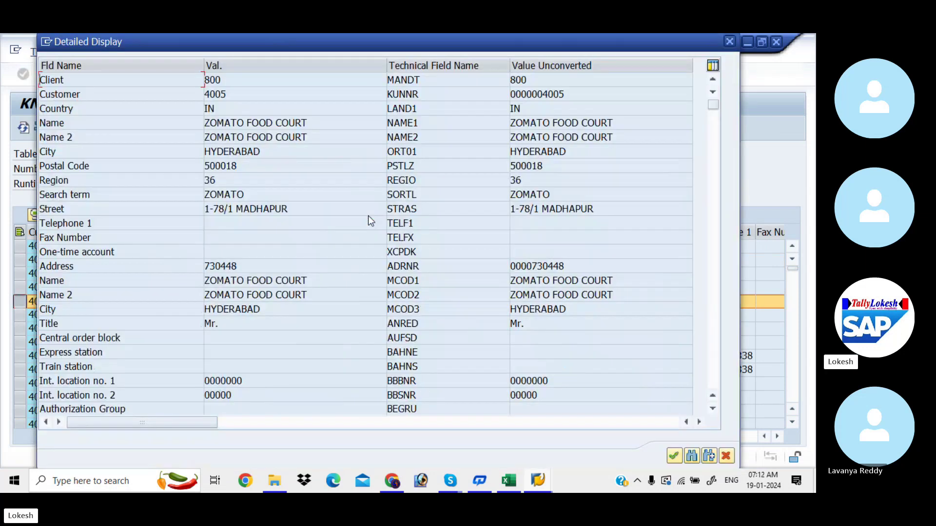
left_click(728, 42)
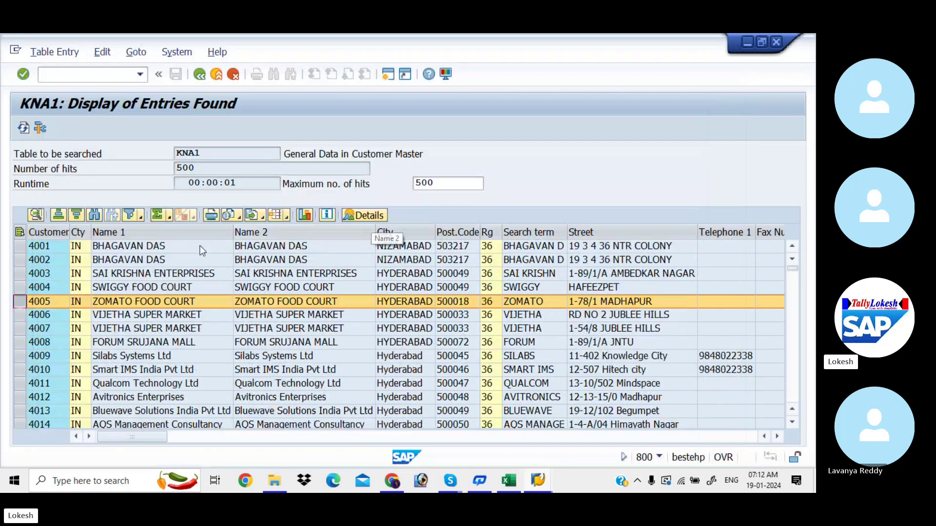
left_click(262, 218)
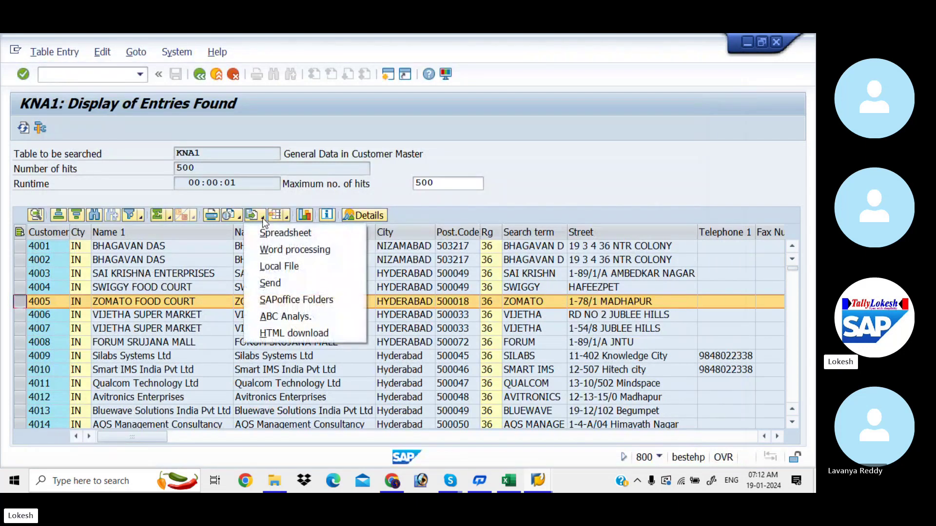
left_click(279, 232)
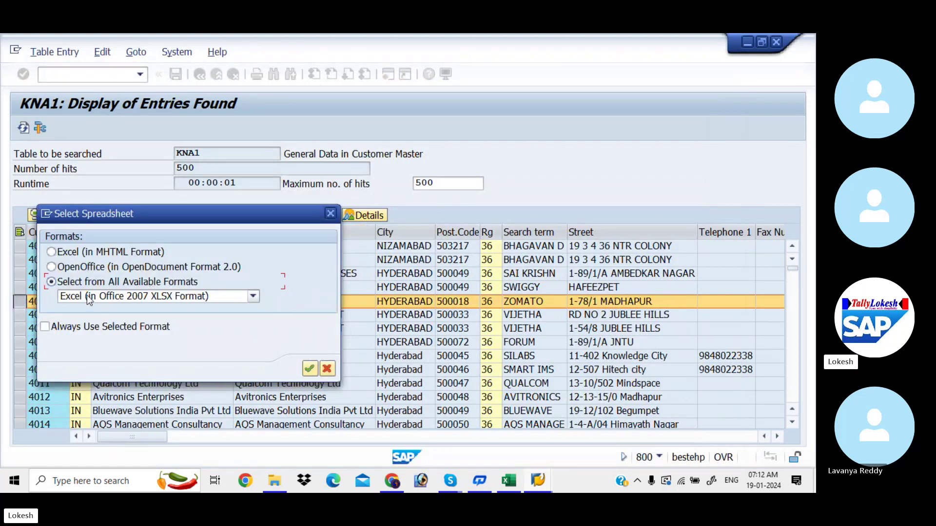
left_click(254, 297)
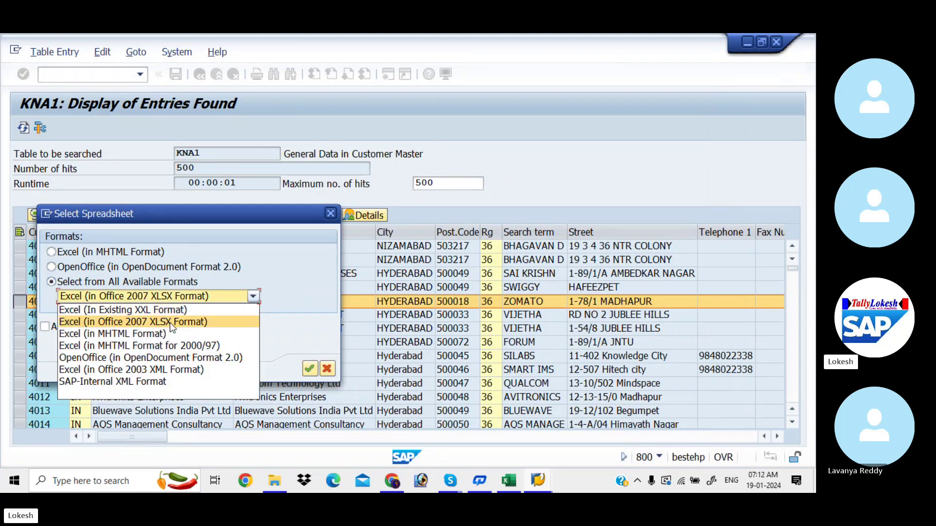
left_click(275, 316)
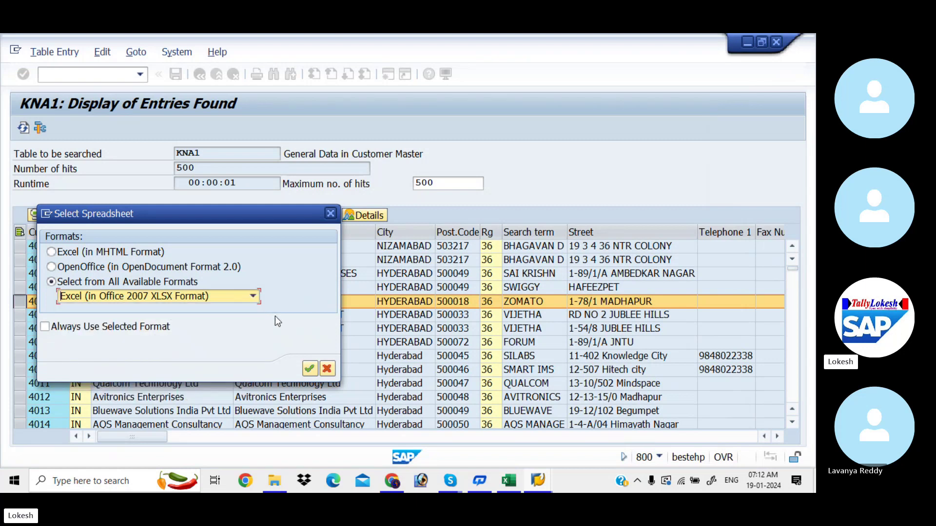
left_click(310, 370)
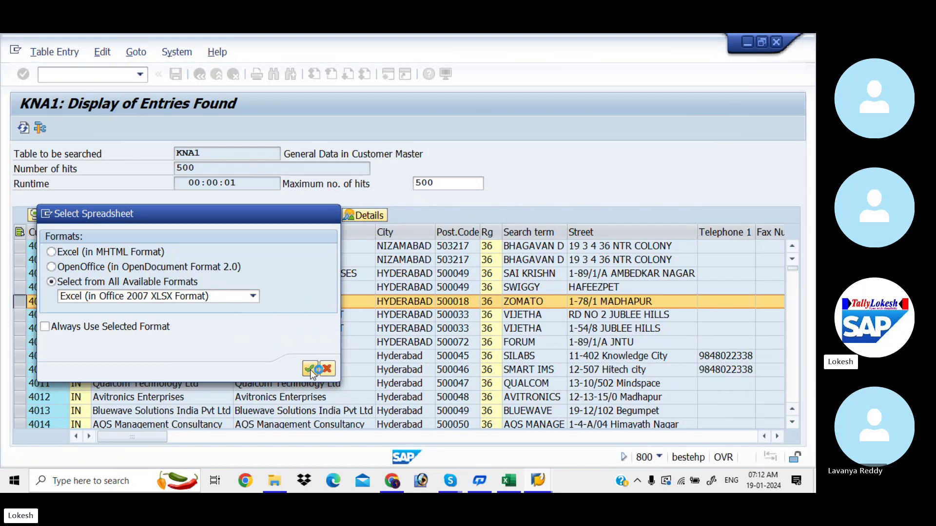
left_click(311, 369)
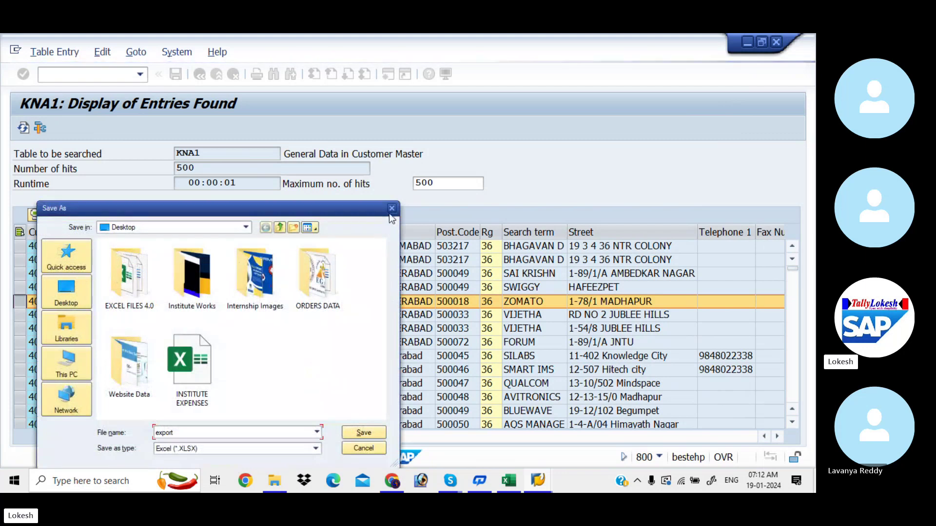
left_click(391, 209)
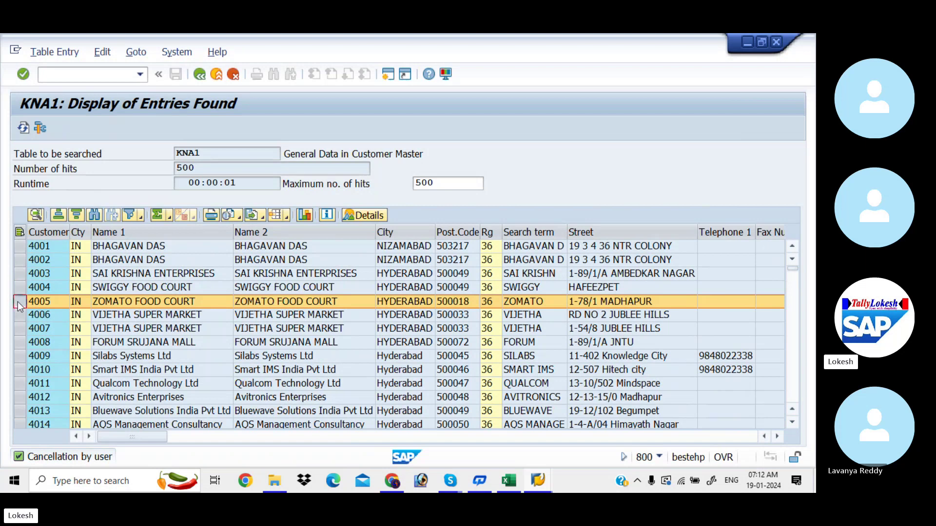
Return to the KNA1 selection screen and run the table display again without any selection criteria.
left_click(20, 249)
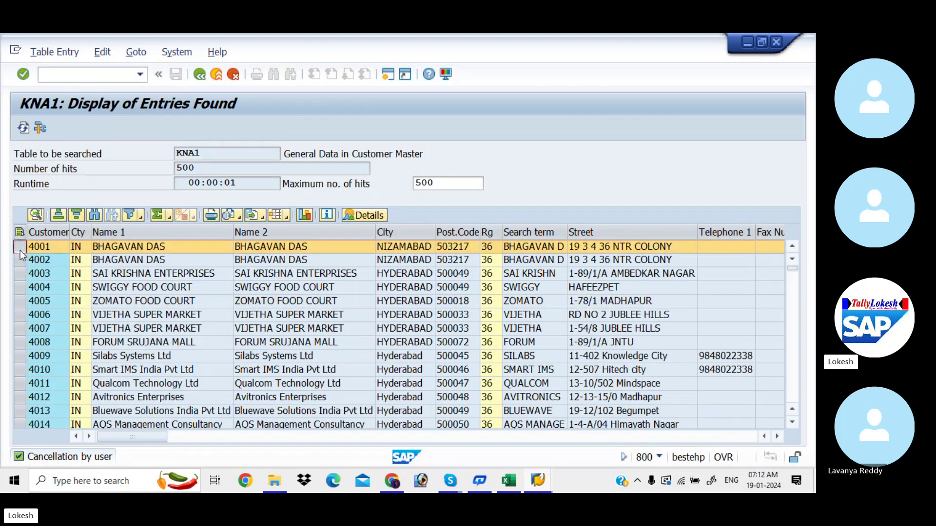
left_click(204, 74)
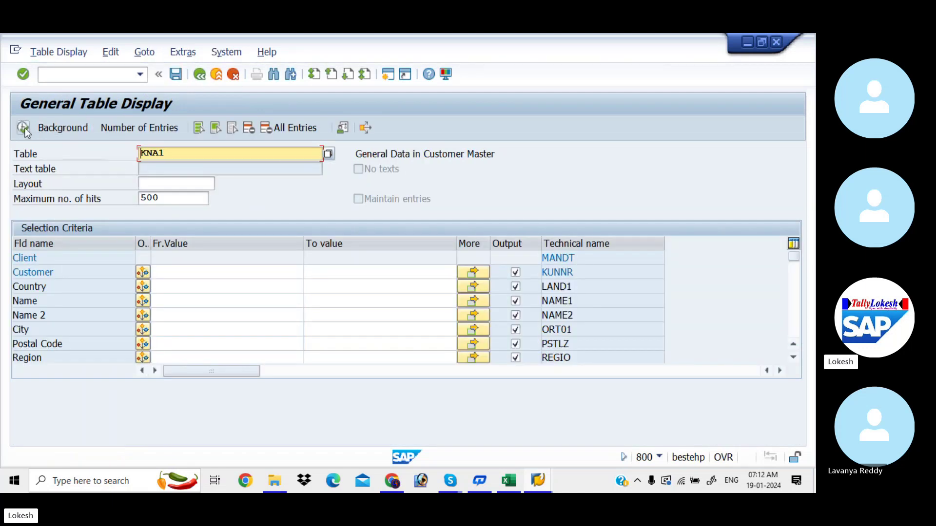
left_click(23, 129)
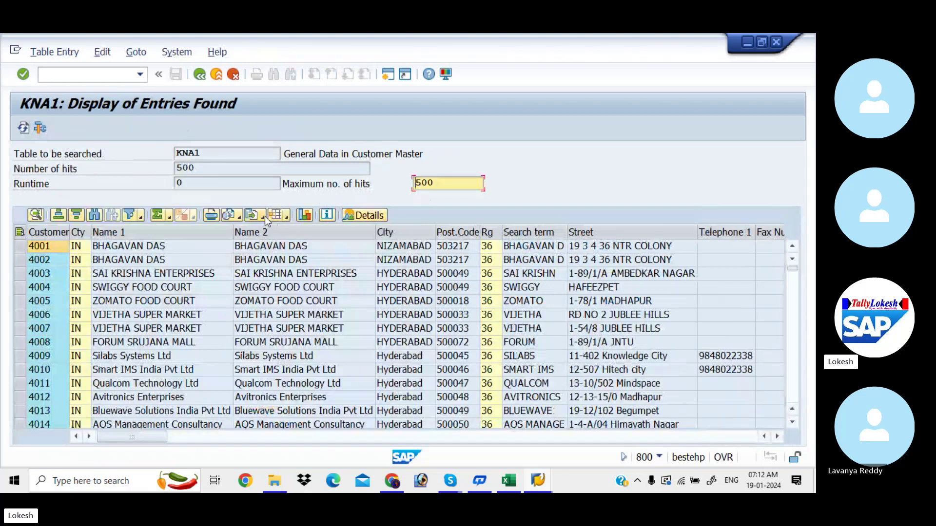
Start a spreadsheet export of the KNA1 entries using the Excel (In Existing XXL Format) option.
left_click(261, 215)
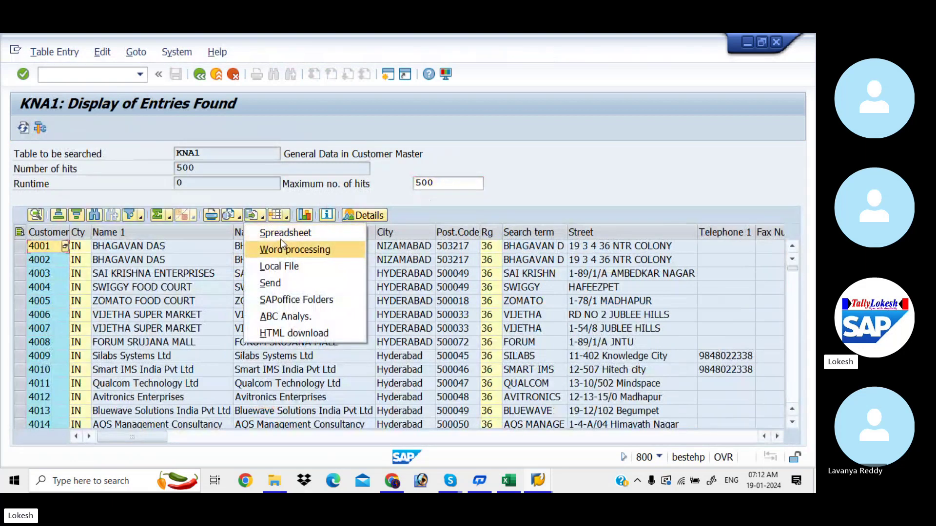
left_click(279, 234)
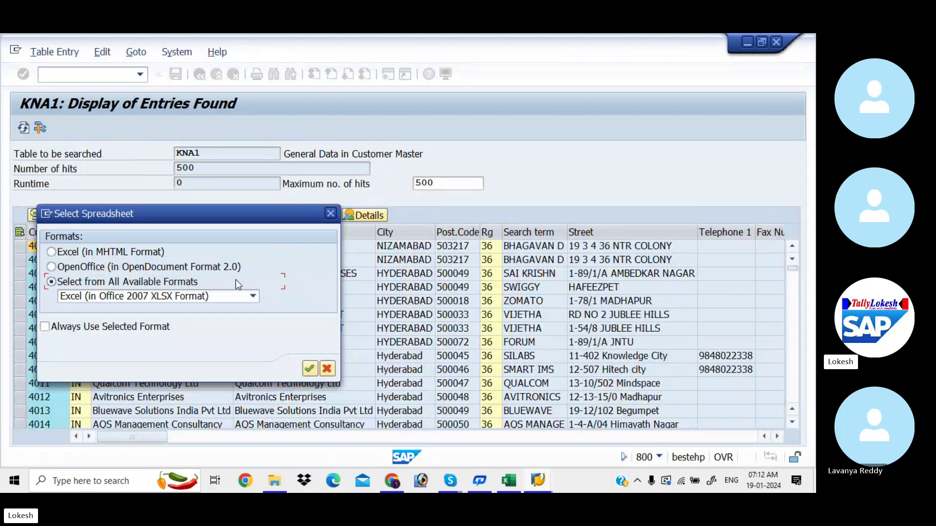
left_click(259, 297)
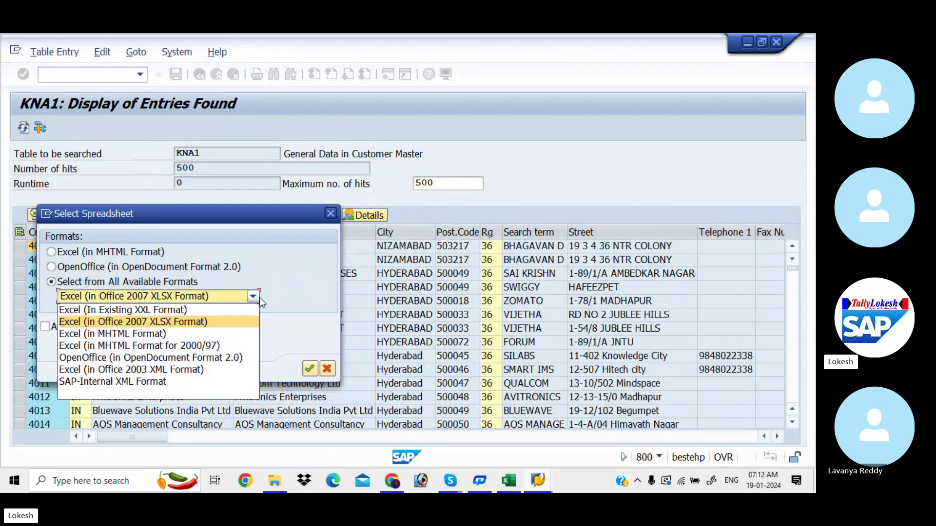
left_click(228, 309)
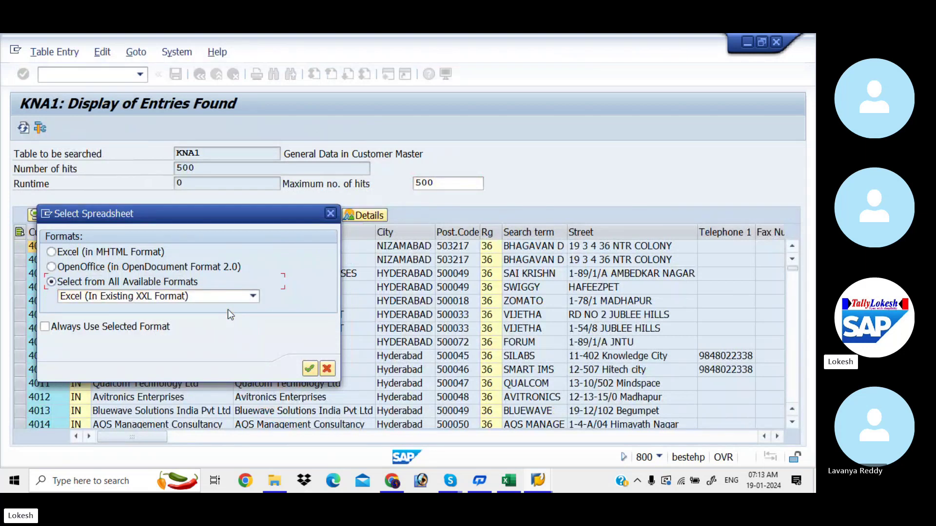
left_click(310, 369)
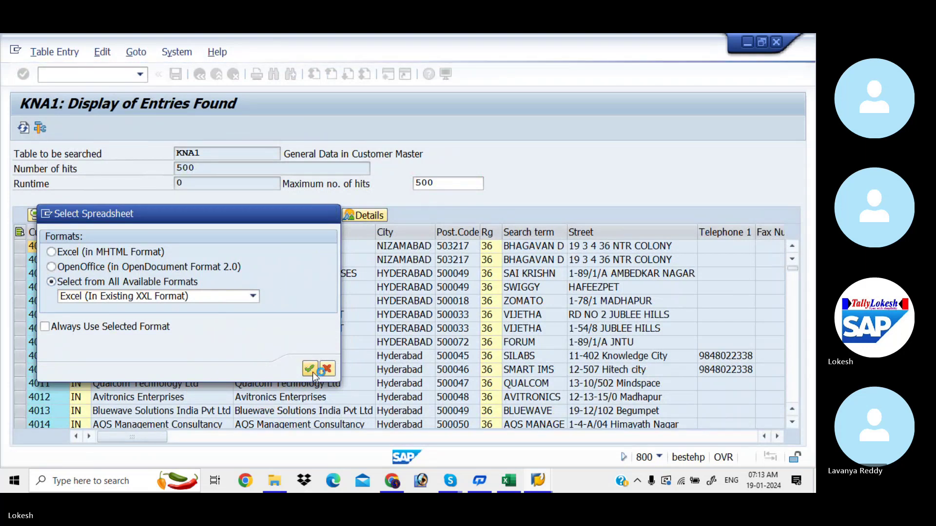
Export the XXL list object as a table to Microsoft Excel and maximize the resulting worksheet.
left_click(414, 445)
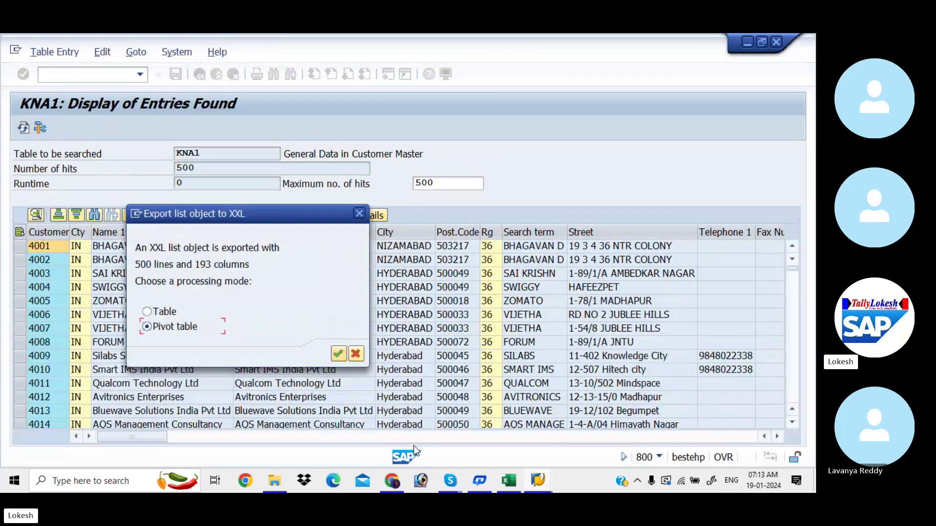
left_click(147, 312)
left_click(343, 358)
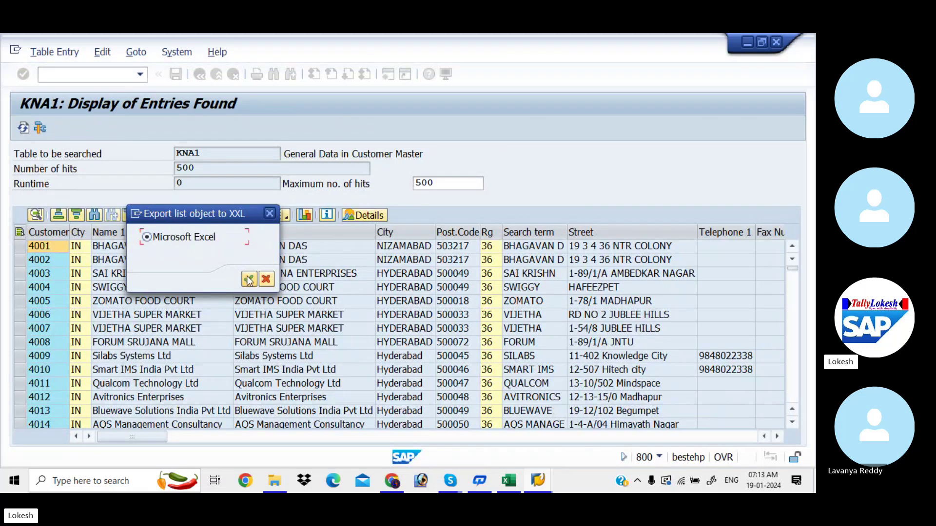
left_click(248, 279)
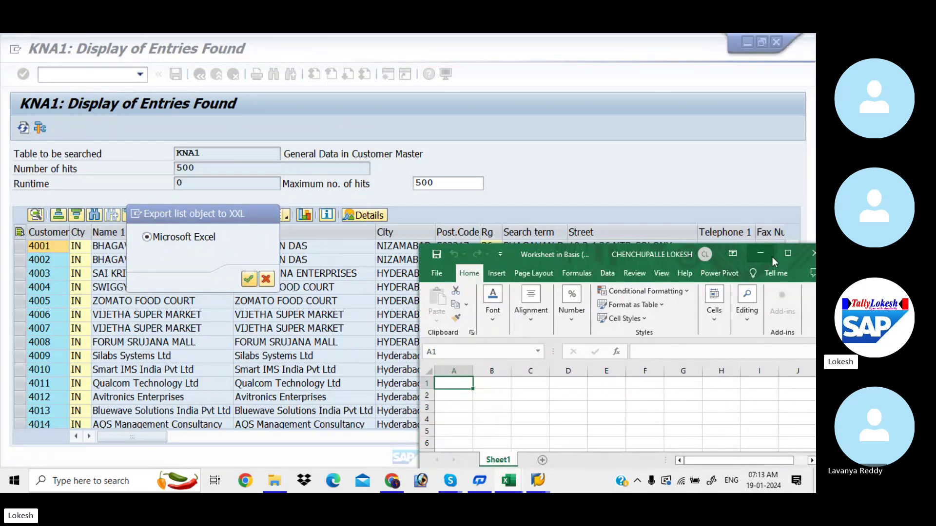
left_click(788, 253)
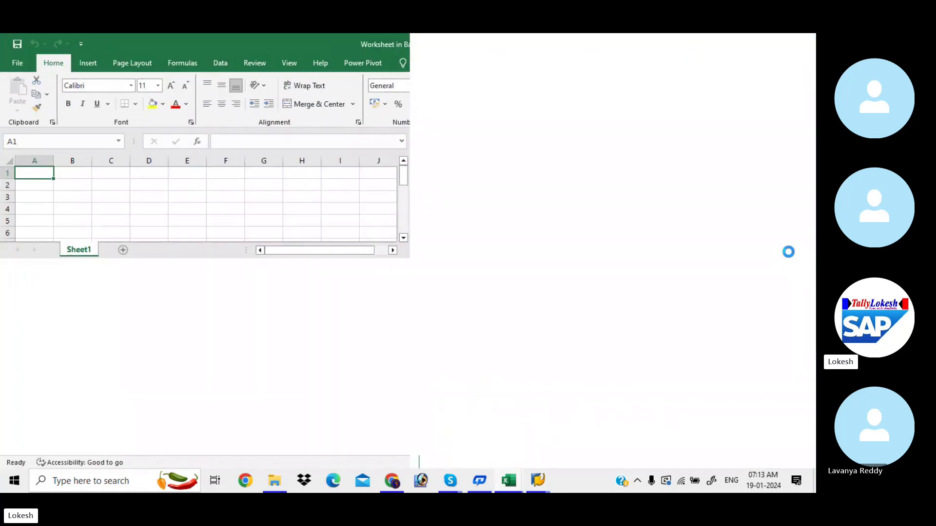
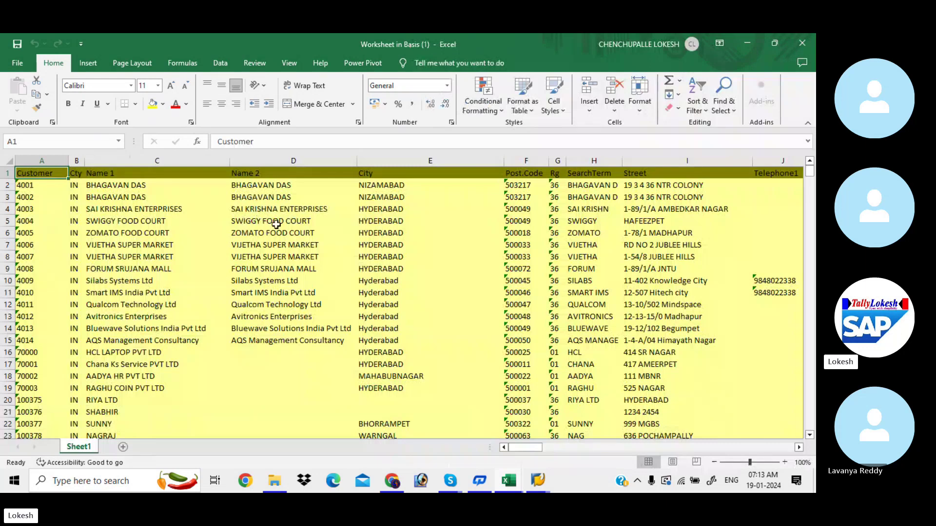
Examine the exported KNA1 customer fields along row 8, from the Name 2 column across to the description columns near the end.
left_click(302, 258)
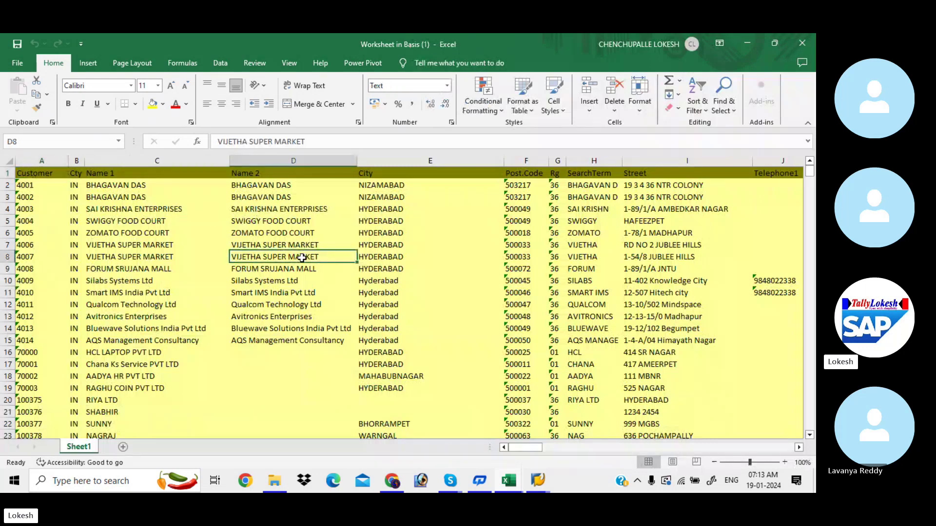
key("Right")
key("Right")
key("Right")
key("Right")
key("Right")
key("Right")
key("Right")
key("Right")
key("Right")
key("Right")
key("Right")
key("Right")
key("Right")
key("Right")
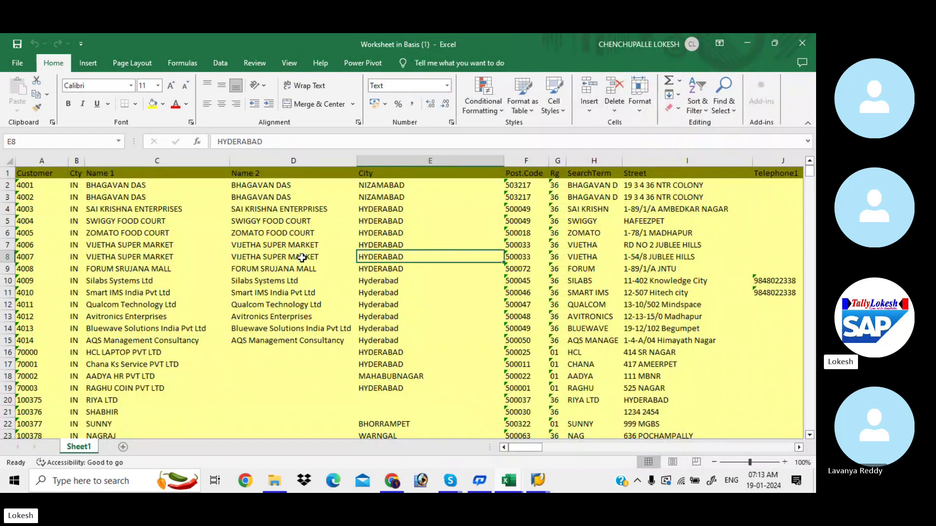
key("Right")
key("Right")
key("Right")
key("Right")
key("Right")
key("Right")
key("Right")
key("Right")
key("Right")
key("Right")
key("Right")
key("Right")
key("Right")
key("Right")
key("Right")
key("Right")
key("Right")
key("Right")
key("Right")
key("Right")
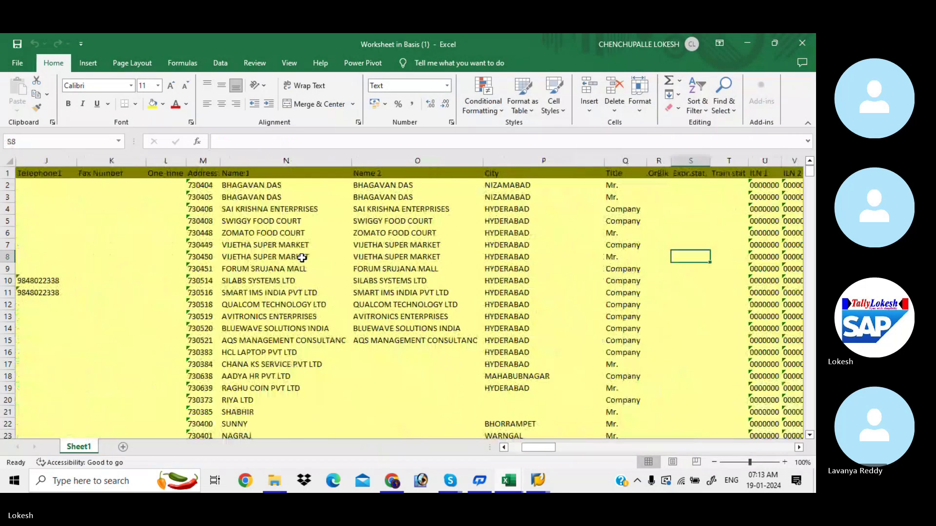
key("Right")
key("Right")
key("Right")
key("Right")
key("Right")
key("Right")
key("Right")
key("Right")
key("Right")
key("Right")
key("Right")
key("Right")
key("Right")
key("Right")
key("Right")
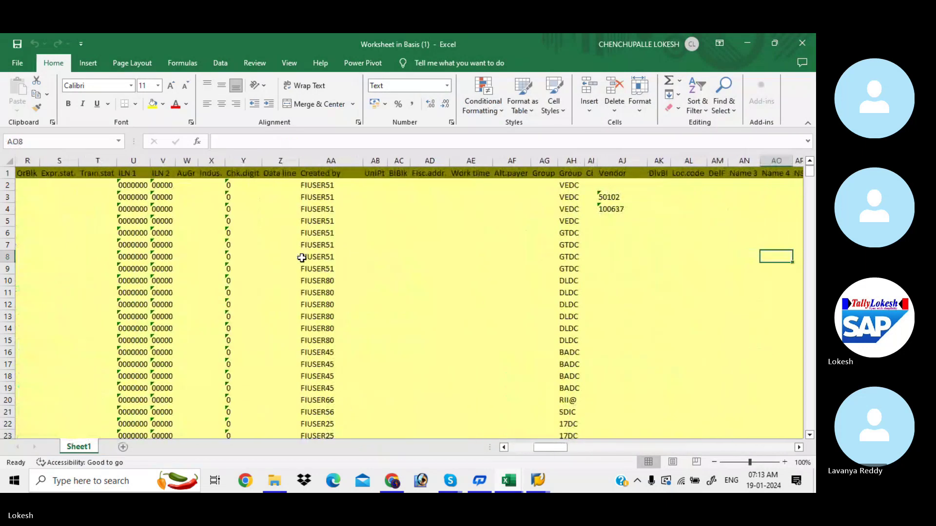
key("Right")
key("Right")
key("Right")
key("Right")
key("Right")
key("Right")
key("Right")
key("Right")
key("Right")
key("Right")
key("Right")
key("Right")
key("Right")
key("Right")
key("Right")
key("Right")
key("Right")
key("Right")
key("Right")
key("Right")
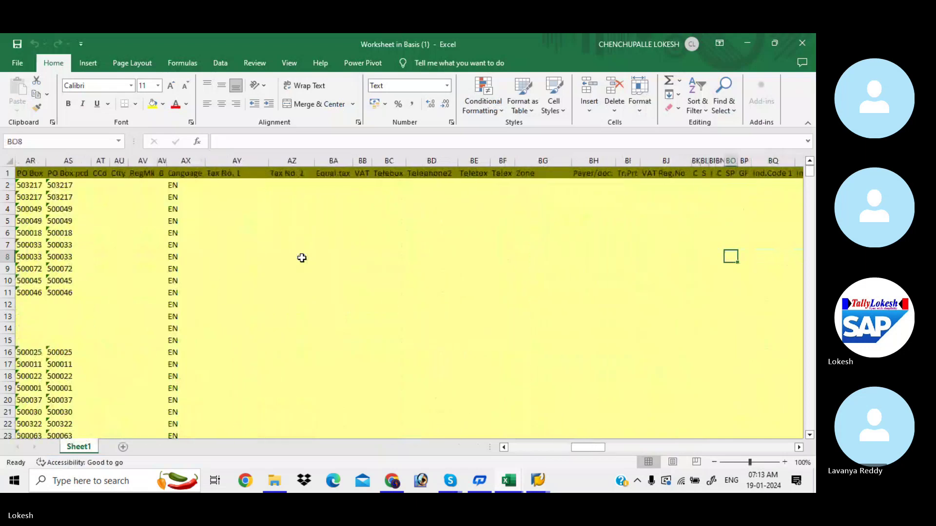
key("Right")
key("Right")
key("Right")
key("Right")
key("Right")
key("Right")
key("Right")
key("Right")
key("Right")
key("Right")
key("Right")
key("Right")
key("Right")
key("Right")
key("Right")
key("Right")
key("Right")
key("Right")
key("Right")
key("Right")
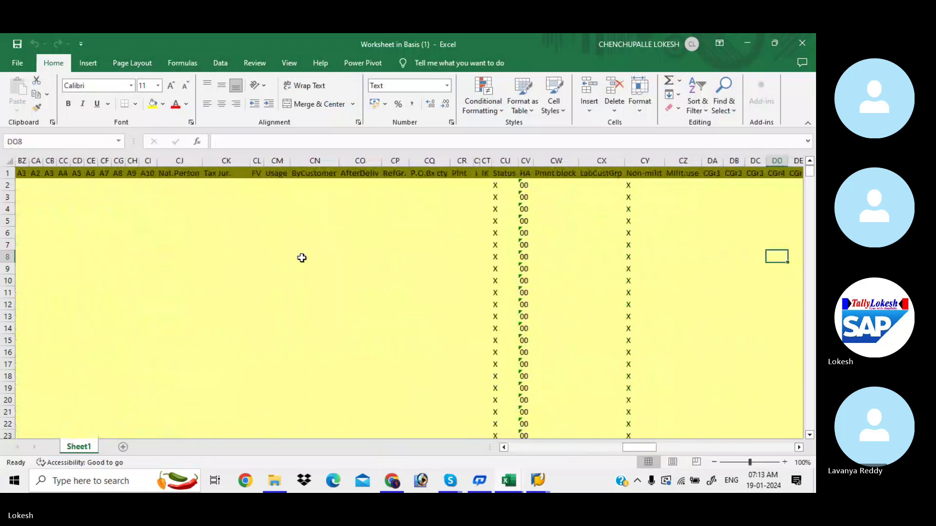
key("Right")
key("Right")
key("Right")
key("Right")
key("Right")
key("Right")
key("Right")
key("Right")
key("Right")
key("Right")
key("Right")
key("Right")
key("Right")
key("Right")
key("Right")
key("Right")
key("Right")
key("Right")
key("Right")
key("Right")
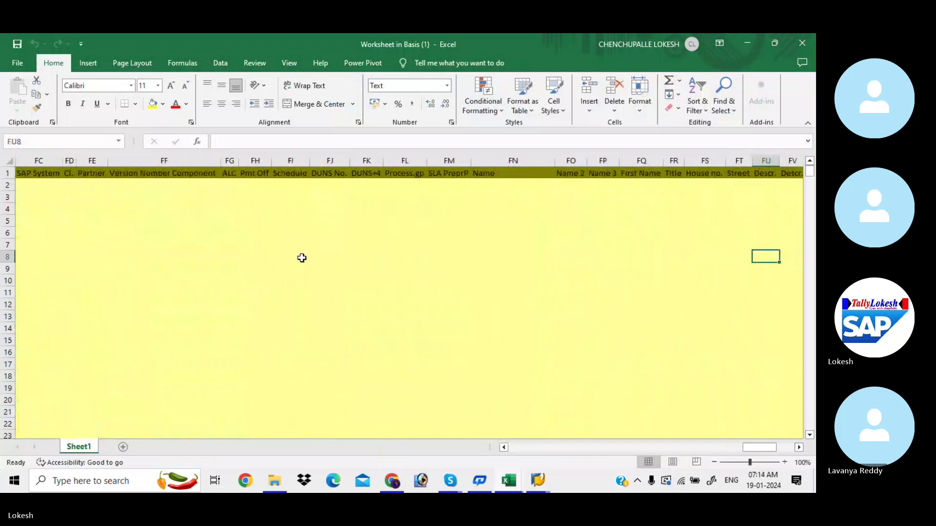
Examine the exported KNA1 customer fields back along row 8, from the description columns to the Customer column.
key("Left")
key("Left")
key("Left")
key("Left")
key("Left")
key("Left")
key("Left")
key("Left")
key("Left")
key("Left")
key("Left")
key("Left")
key("Left")
key("Left")
key("Left")
key("Left")
key("Left")
key("Left")
key("Left")
key("Left")
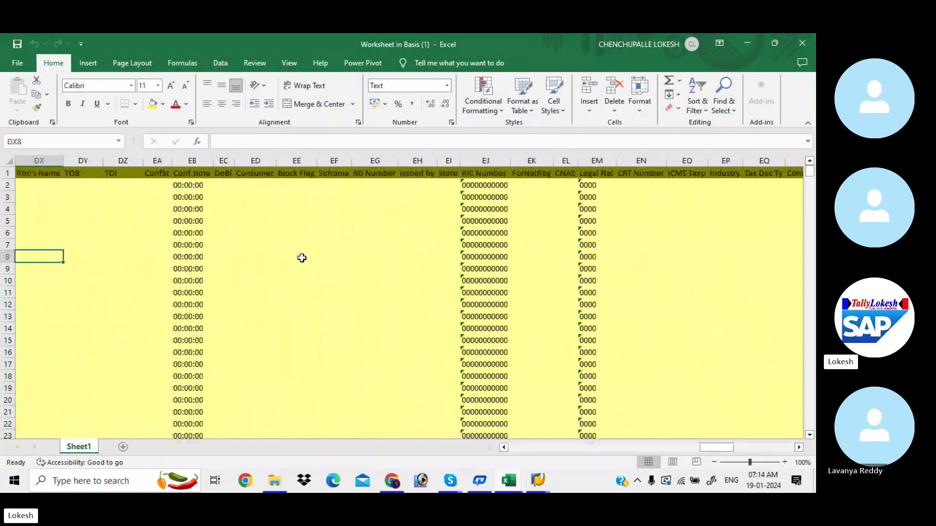
key("Left")
key("Left")
key("Left")
key("Left")
key("Left")
key("Left")
key("Left")
key("Left")
key("Left")
key("Left")
key("Left")
key("Left")
key("Left")
key("Left")
key("Left")
key("Left")
key("Left")
key("Left")
key("Left")
key("Left")
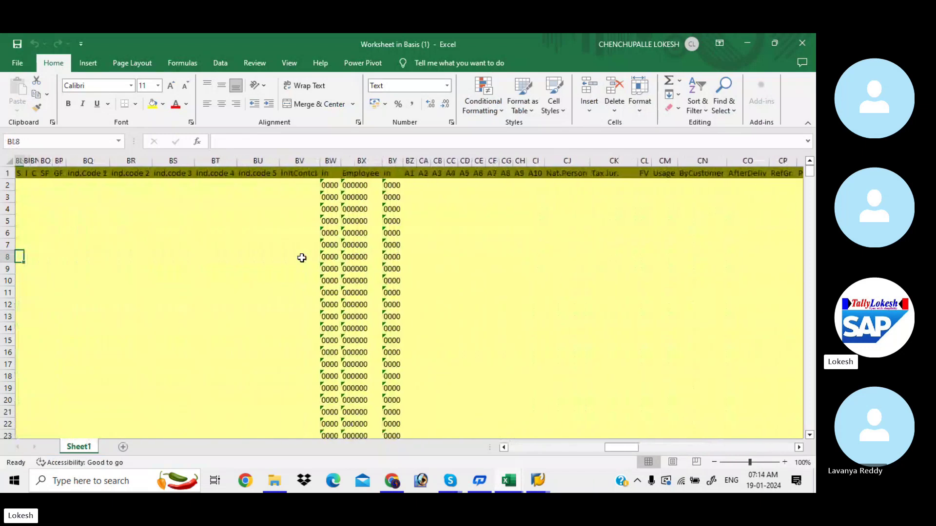
key("Left")
key("Left")
key("Left")
key("Left")
key("Left")
key("Left")
key("Left")
key("Left")
key("Left")
key("Left")
key("Left")
key("Left")
key("Left")
key("Left")
key("Left")
key("Left")
key("Left")
key("Left")
key("Left")
key("Left")
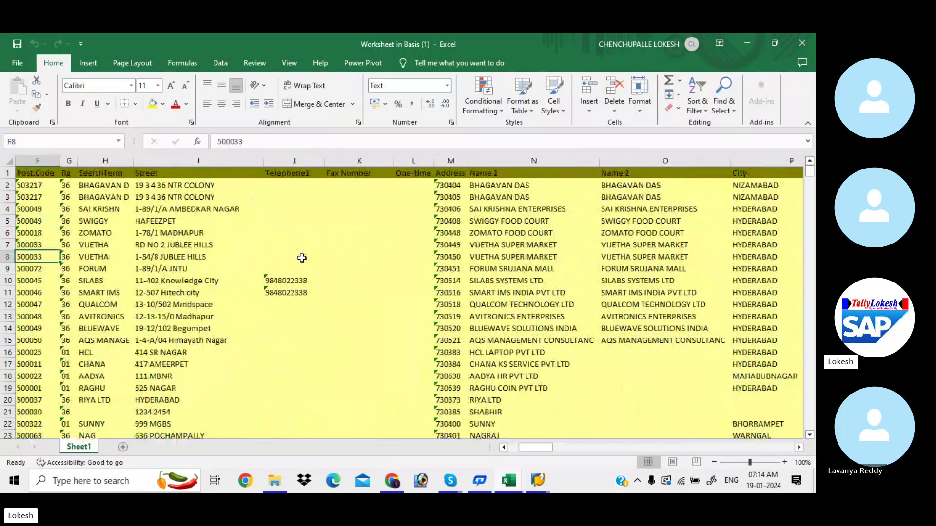
key("Left")
key("Left")
key("Left")
key("Left")
key("Left")
key("Down")
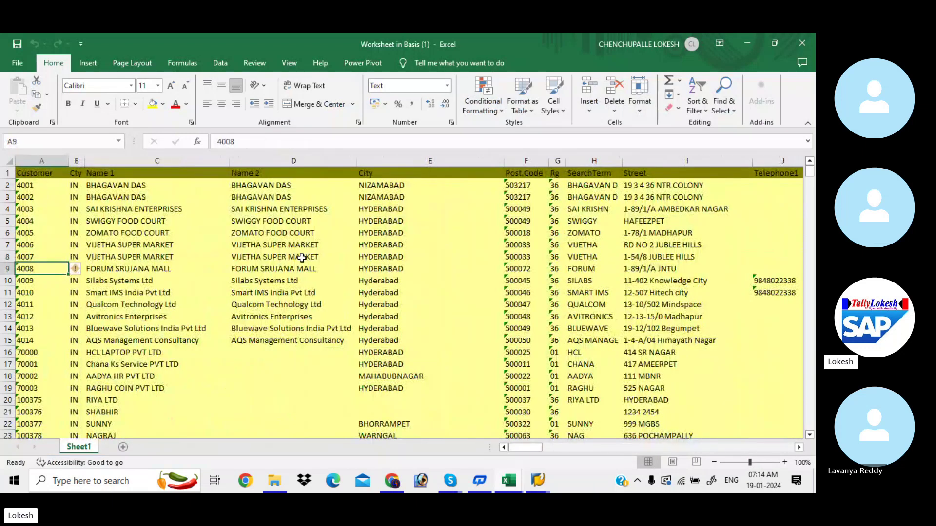
Close the exported KNA1 worksheet and return from the KNA1 entries to the table selection screen.
left_click(805, 41)
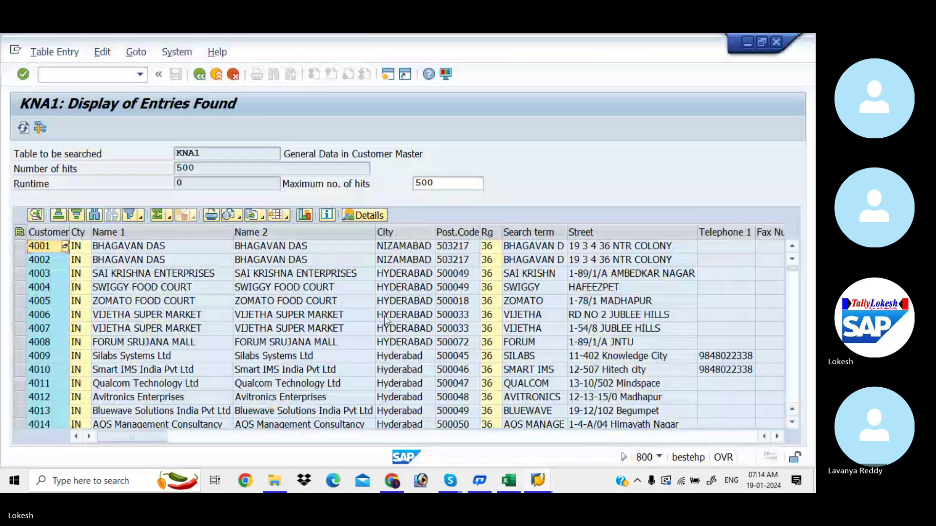
left_click(198, 77)
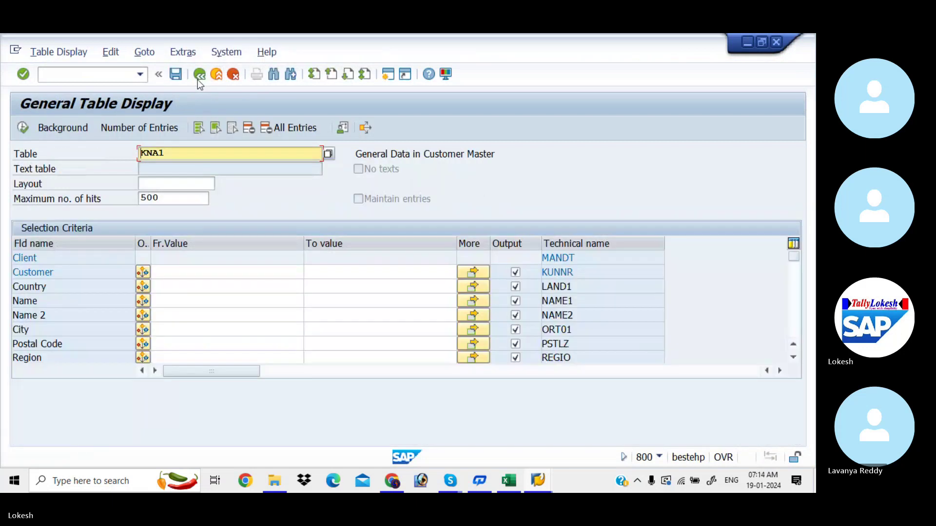
Check the customer master tables listed in the Excel workbook, and load table KNB1 in the SAP table display.
key("alt+Tab")
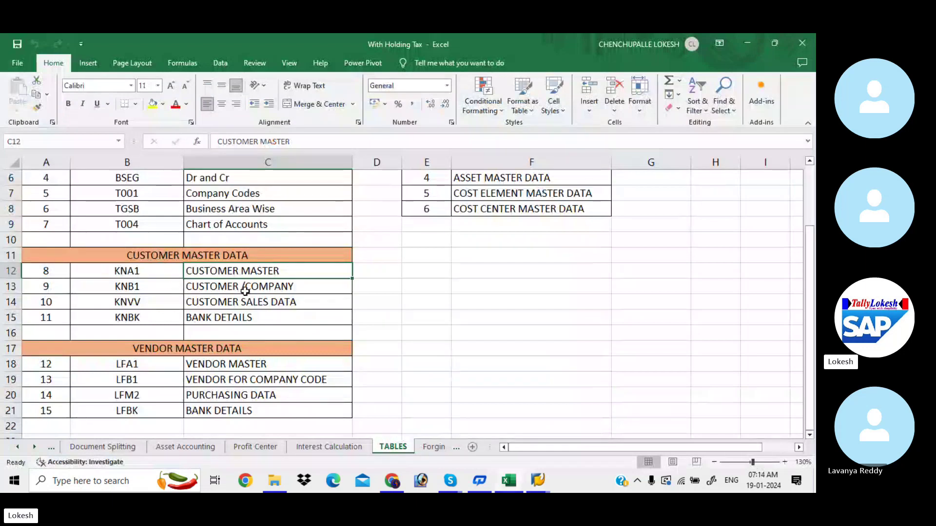
key("alt+Tab")
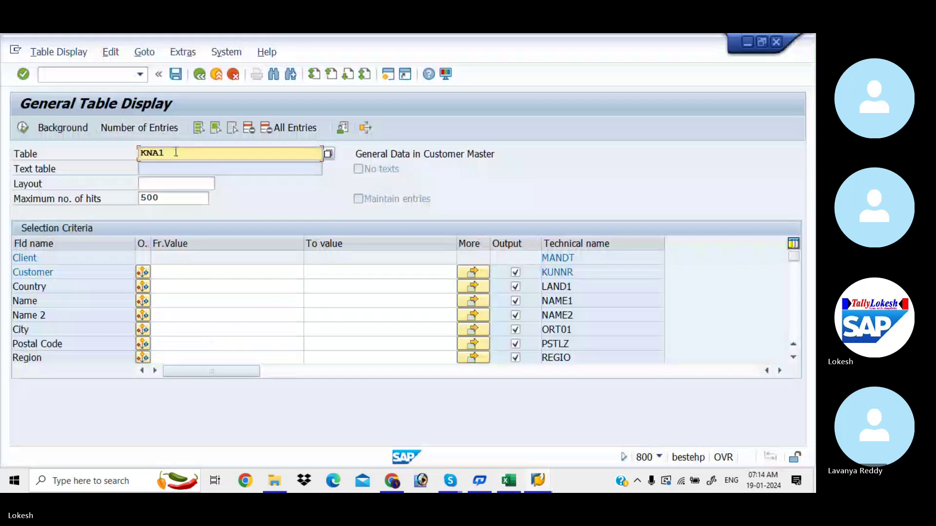
key("alt+Tab")
key("alt+Tab")
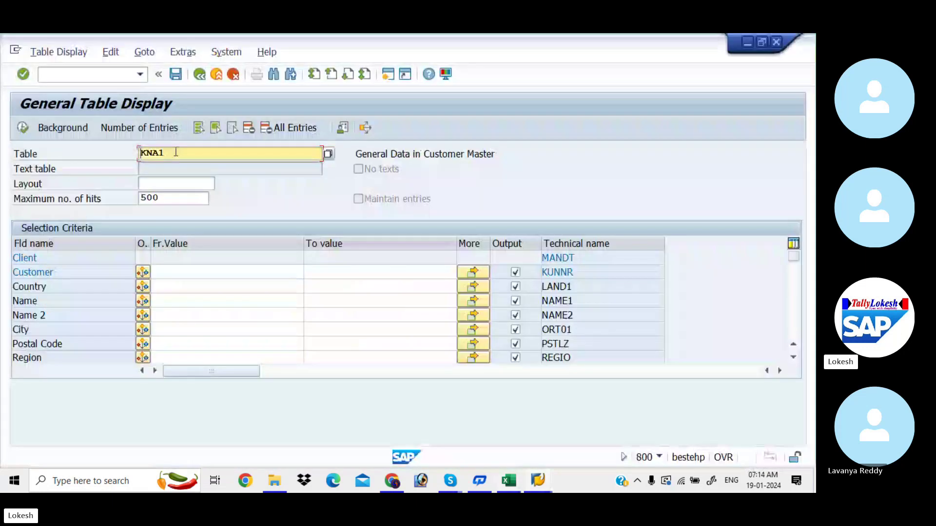
left_click(176, 152)
key("BackSpace")
key("BackSpace")
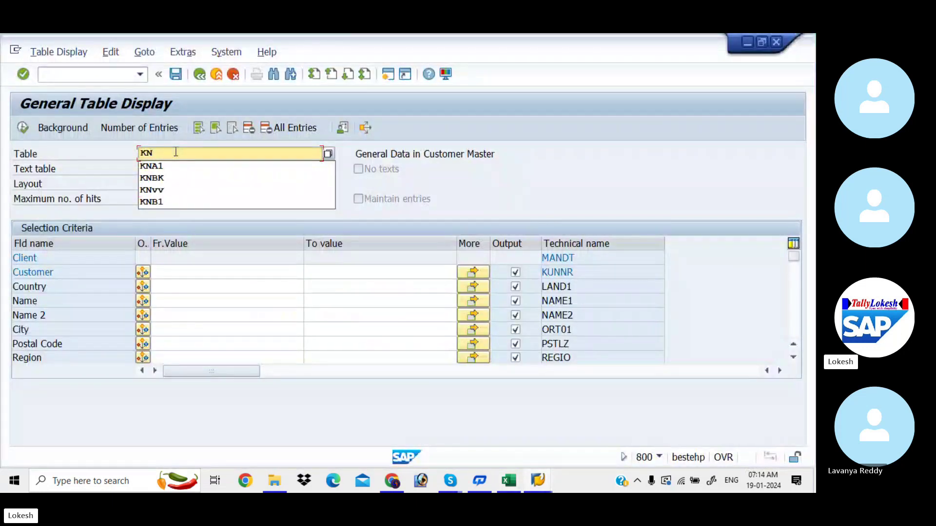
type("B1")
key("Return")
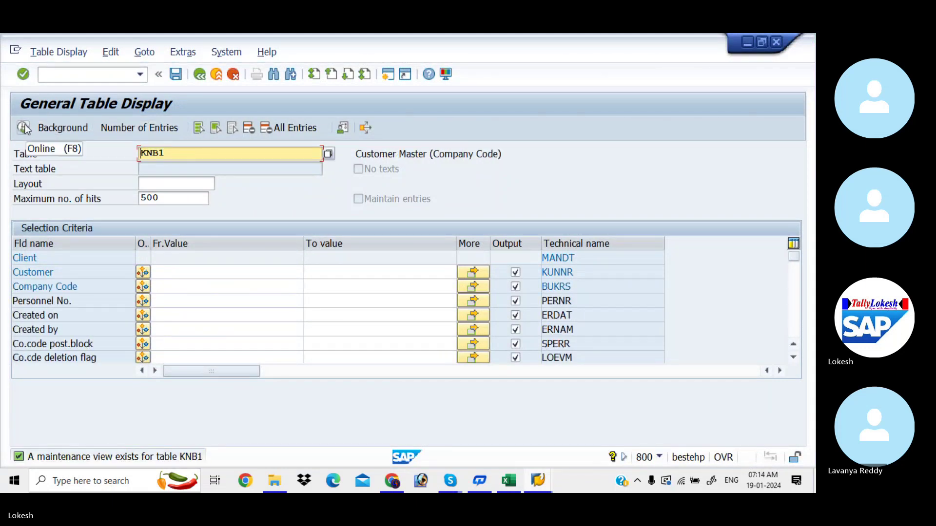
Restrict the KNB1 selection to company code LIT and display the matching entries.
left_click(188, 283)
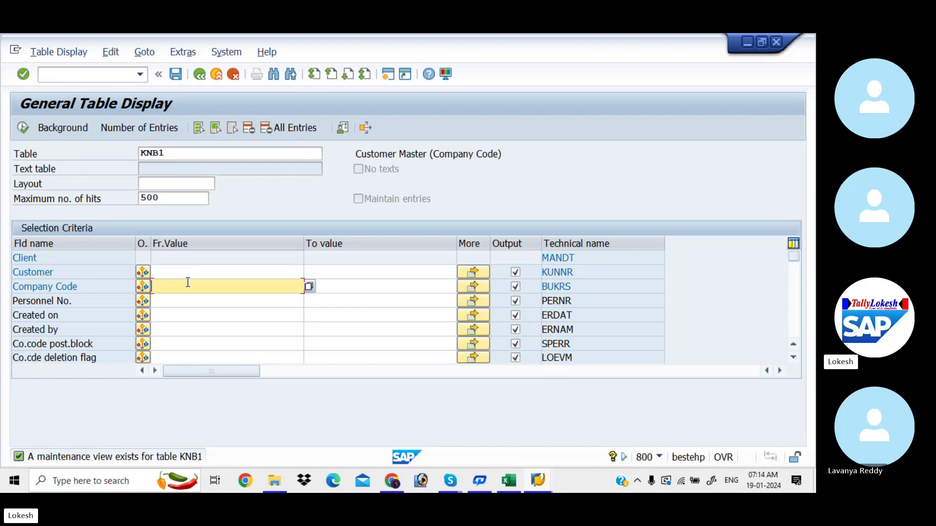
type("LIT")
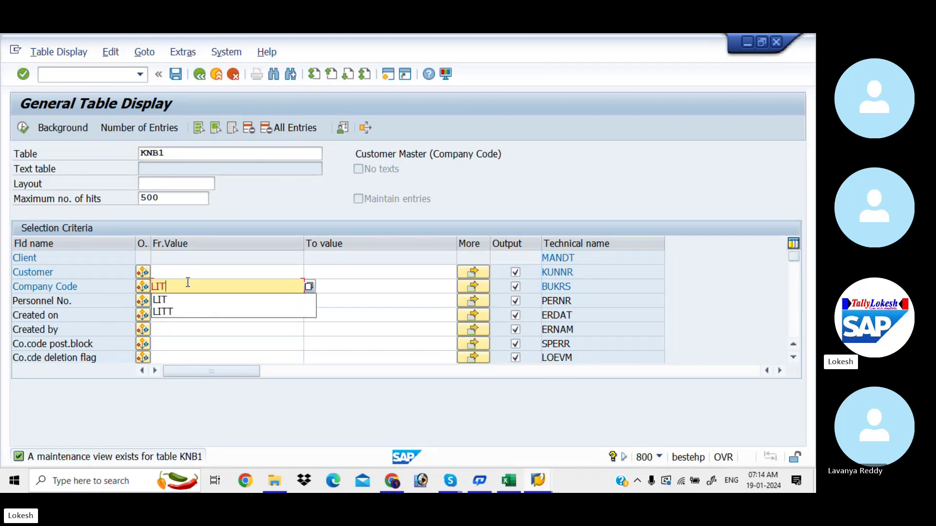
key("Return")
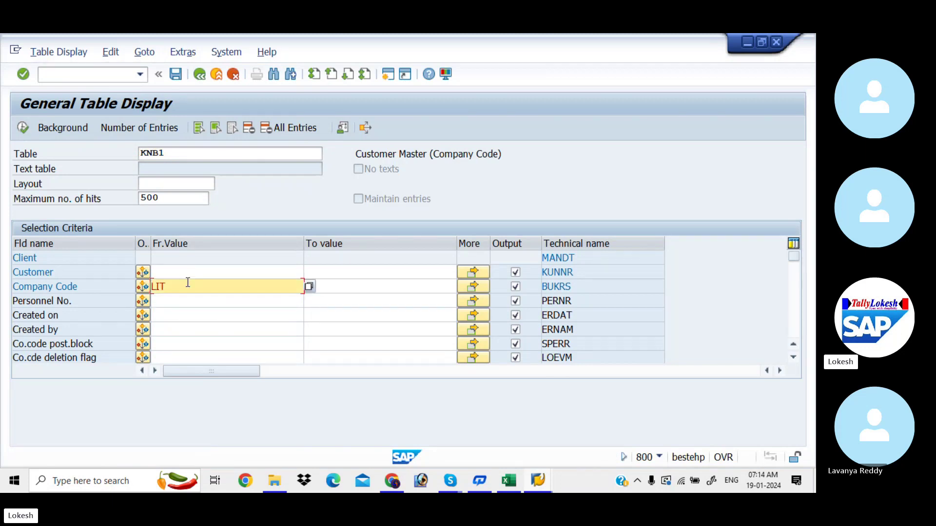
left_click(22, 129)
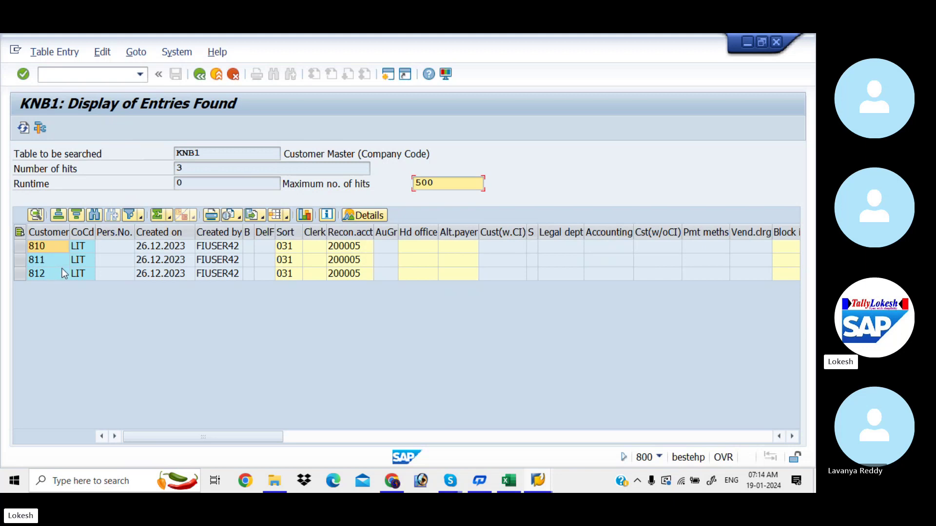
View the detailed display of the first KNB1 entry, close it and return to the selection screen.
double_click(121, 246)
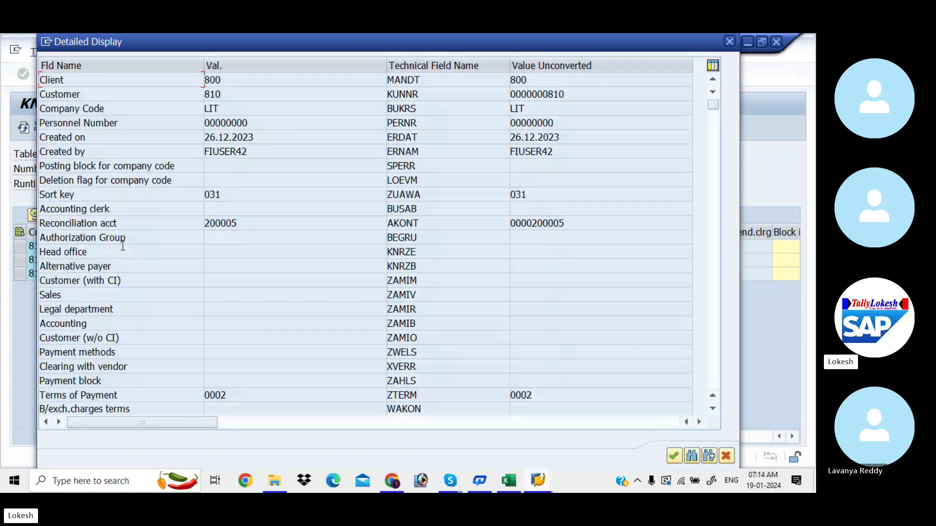
left_click(730, 42)
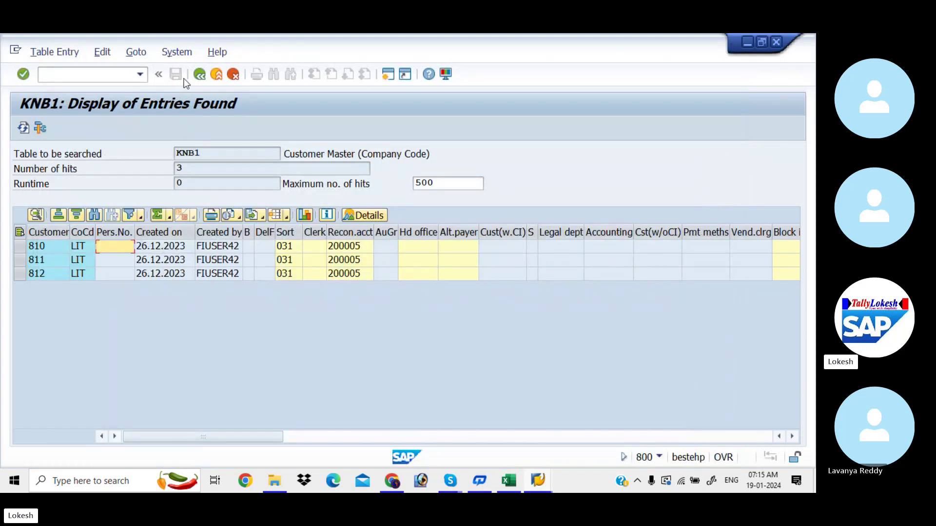
left_click(198, 77)
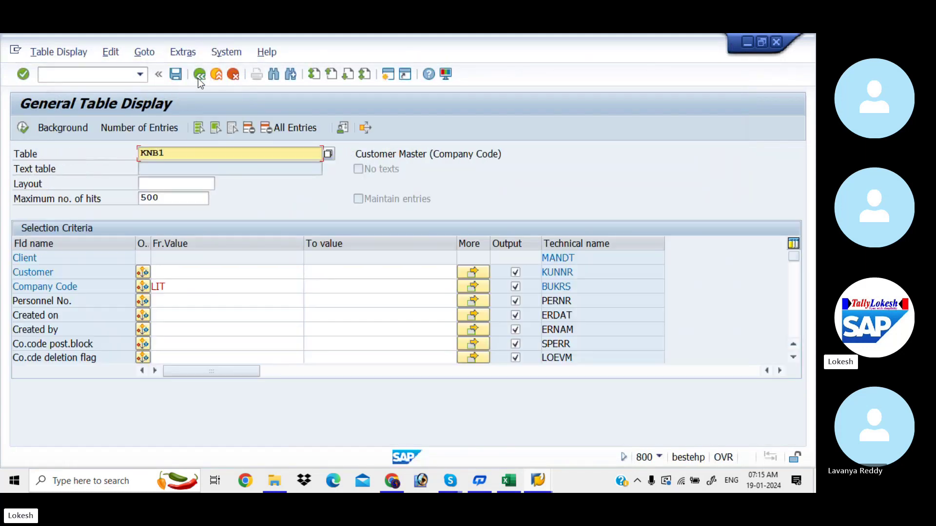
Check the next customer table in the Excel list, and display the entries of table KNVV without selection criteria.
key("alt+Tab")
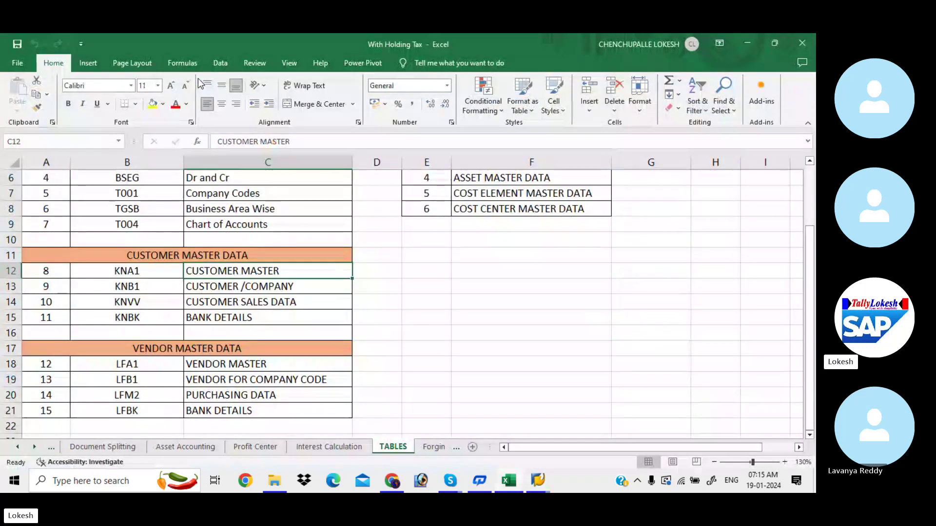
key("alt+Tab")
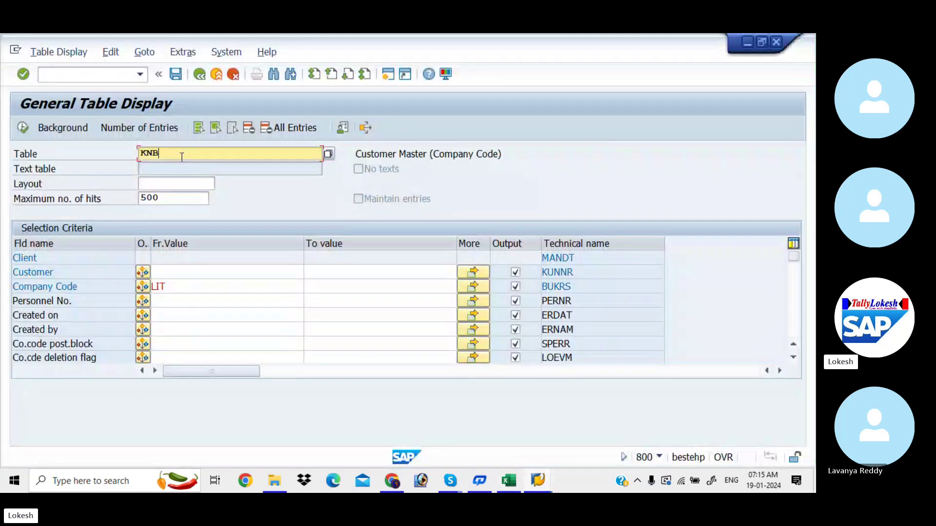
key("BackSpace")
type("vv")
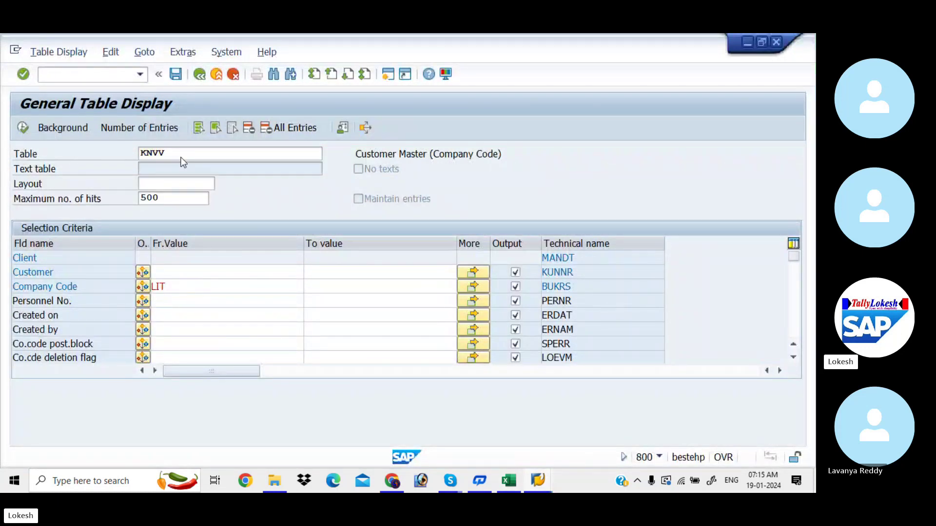
key("Return")
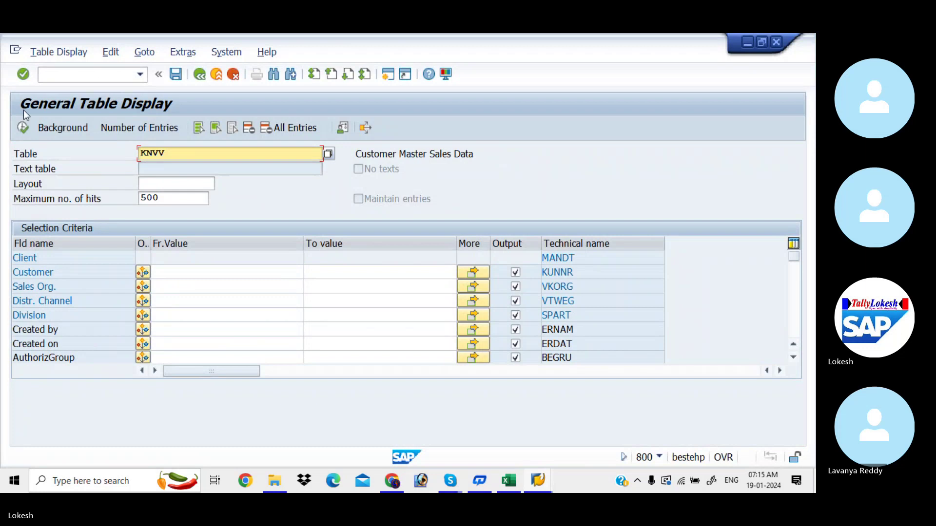
left_click(25, 127)
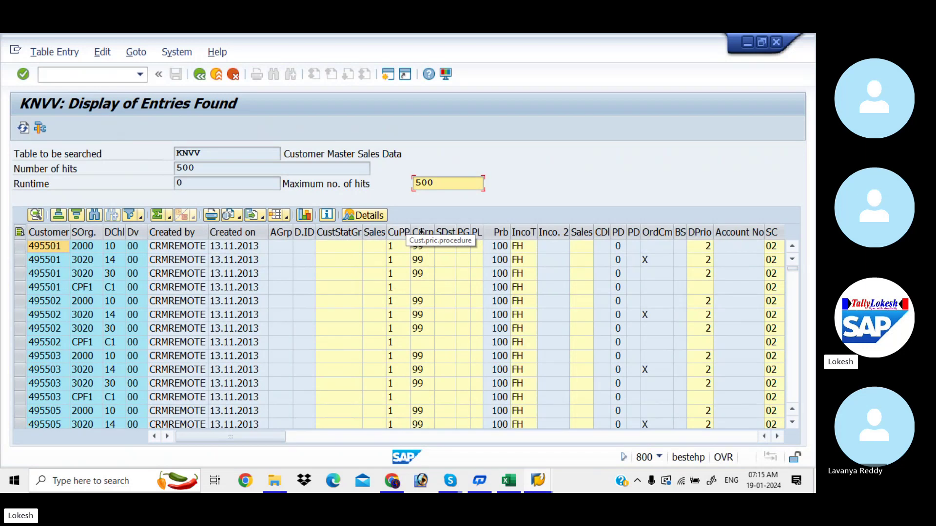
Examine the KNVV customer sales data columns across to the last fields and back to the first ones.
left_click(501, 438)
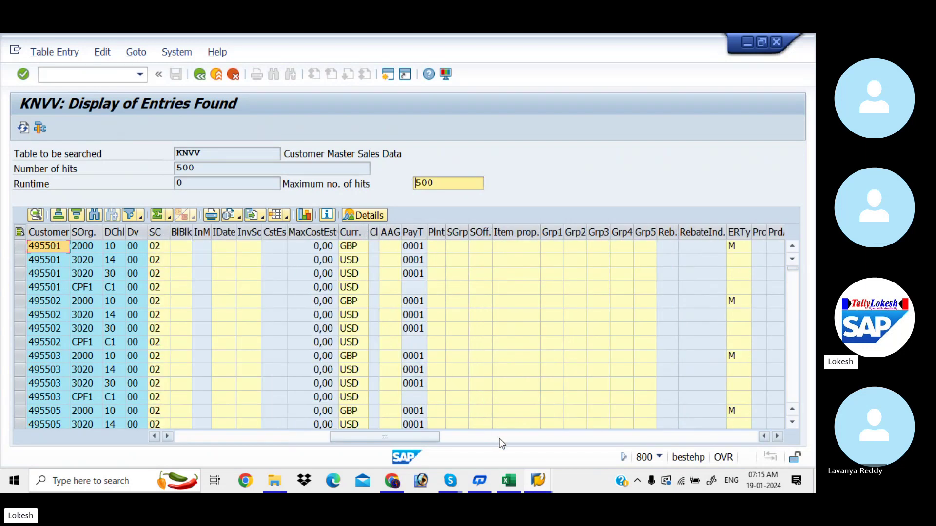
left_click(550, 436)
left_click(619, 437)
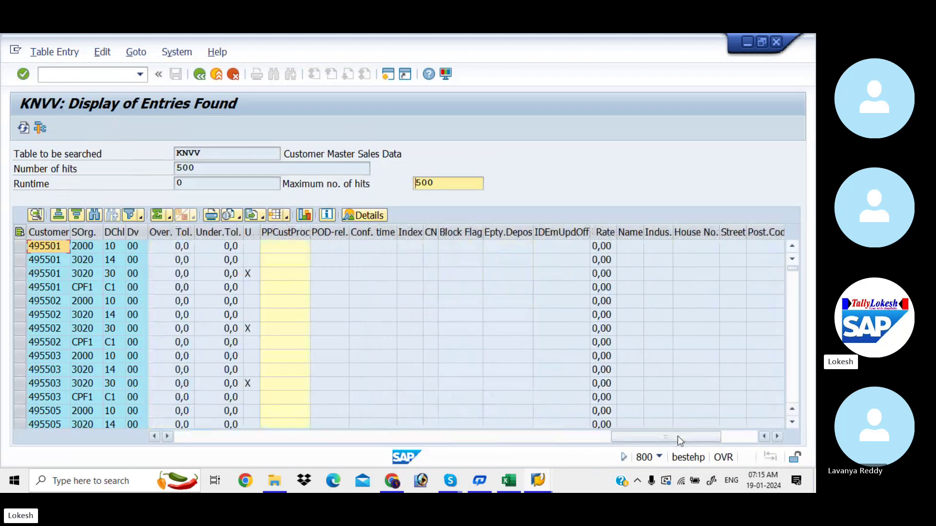
left_click(722, 434)
left_click_drag(722, 434, 224, 442)
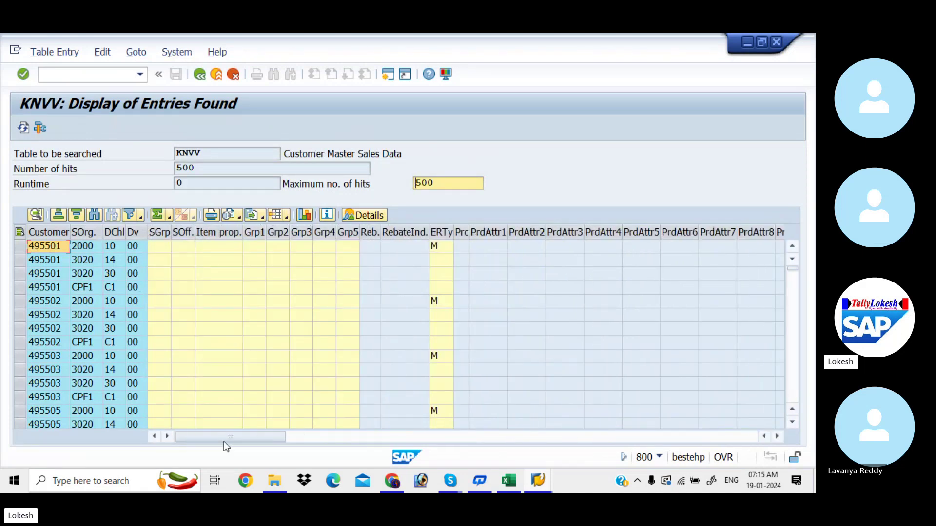
Check the bank details table in the Excel list and return from the KNVV entries to the selection screen.
key("alt+Tab")
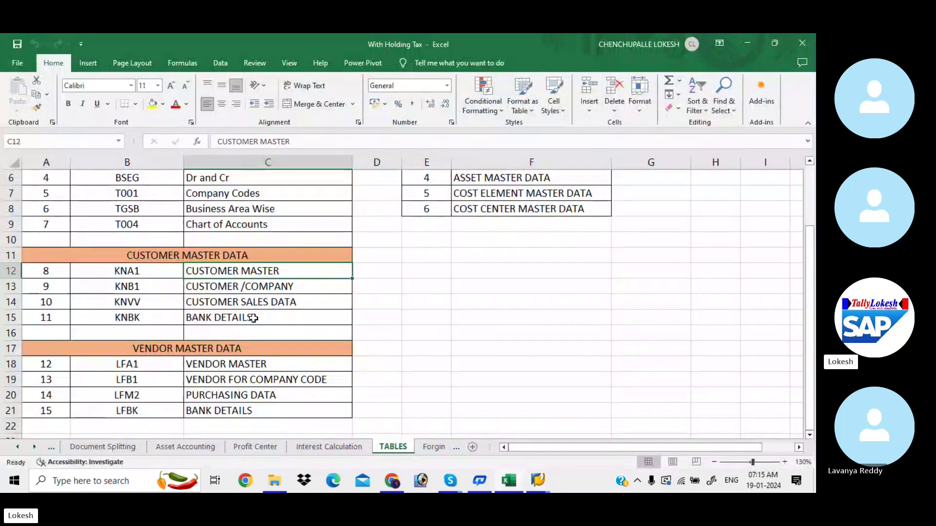
key("alt+Tab")
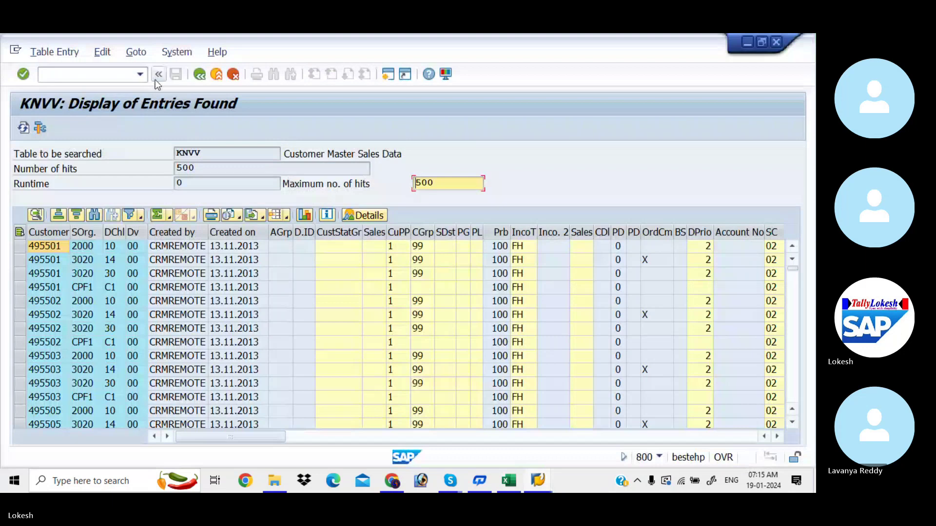
left_click(199, 74)
left_click(199, 75)
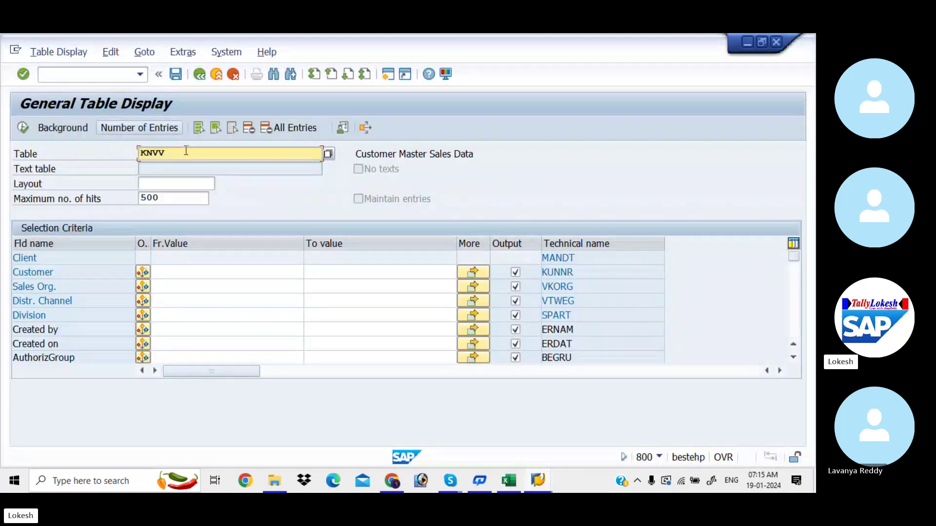
Load table KNBK, display its entries without selection criteria and look through the customer bank details.
left_click(186, 155)
key("BackSpace")
key("BackSpace")
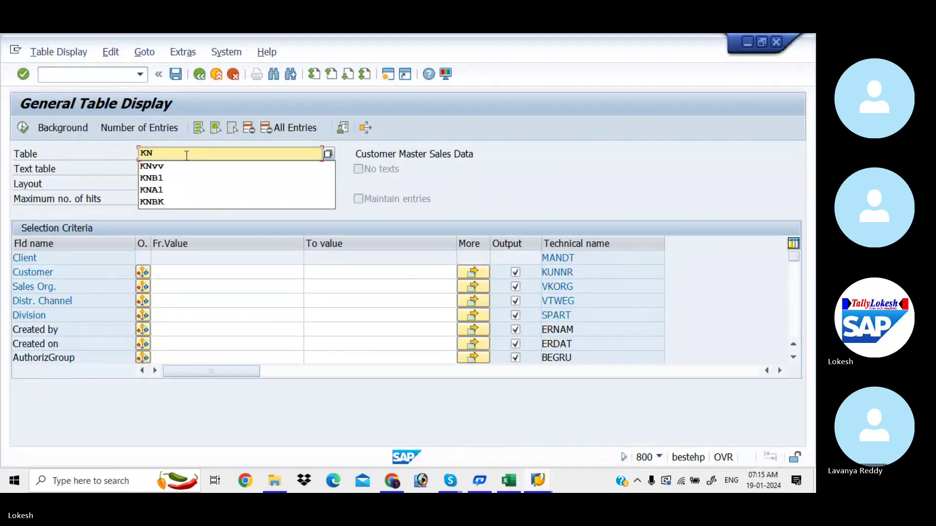
key("Down")
key("Down")
key("Down")
key("Down")
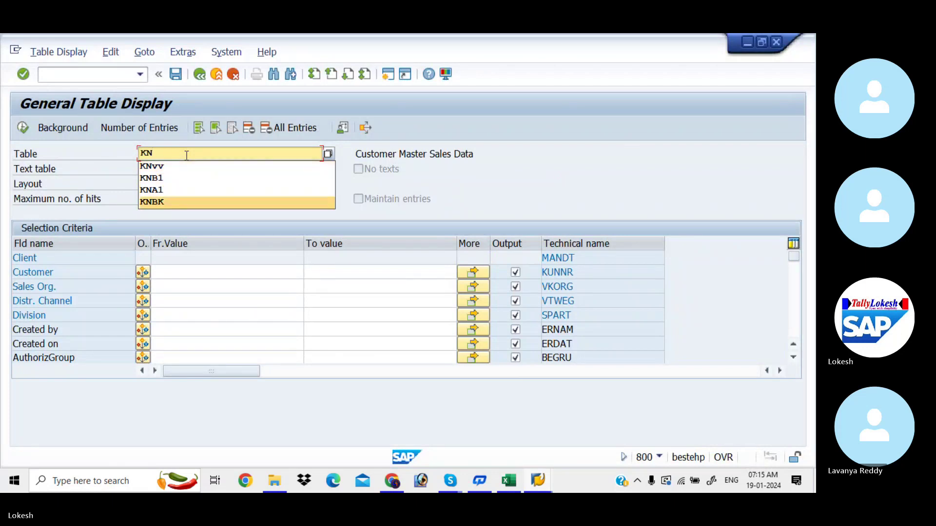
key("Return")
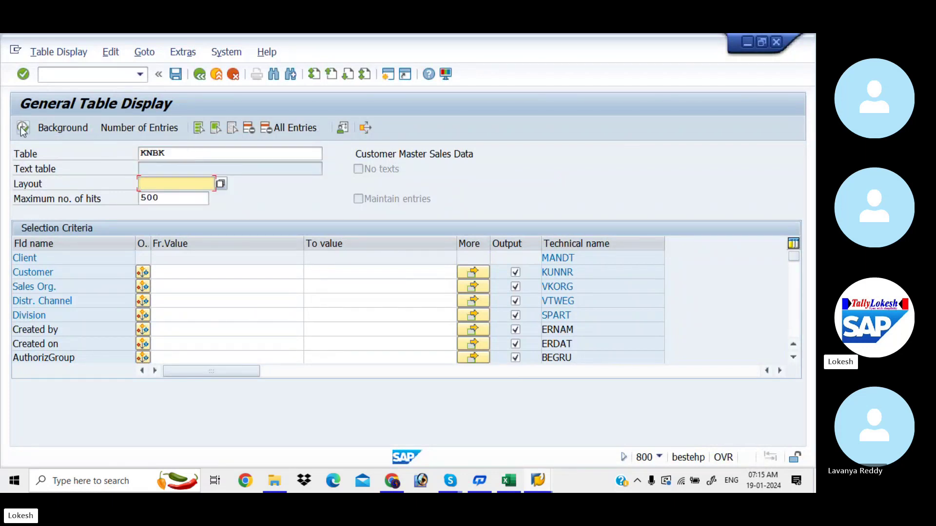
key("Return")
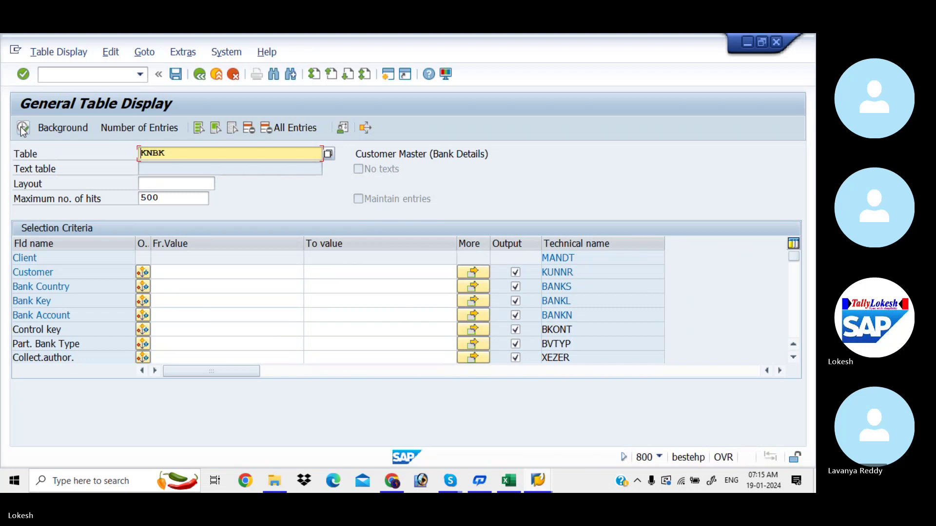
left_click(22, 128)
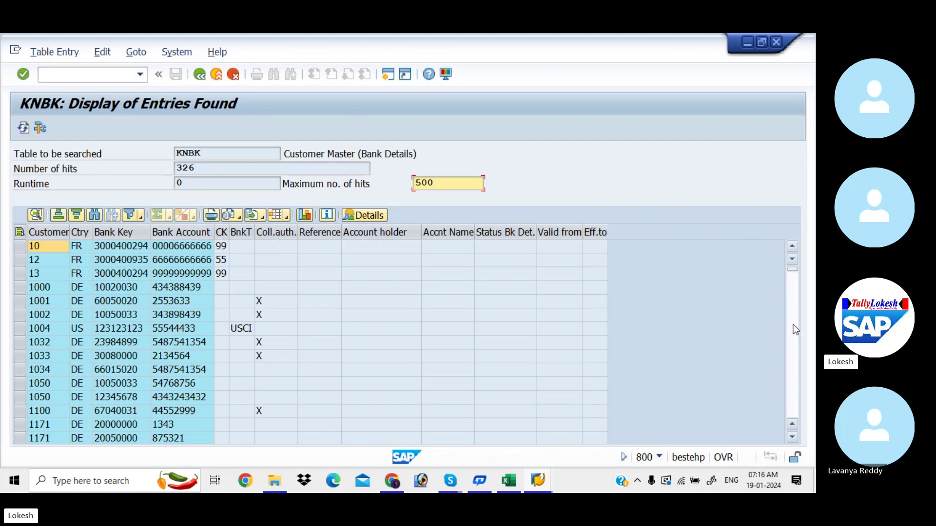
scroll(794, 327, "down", 3)
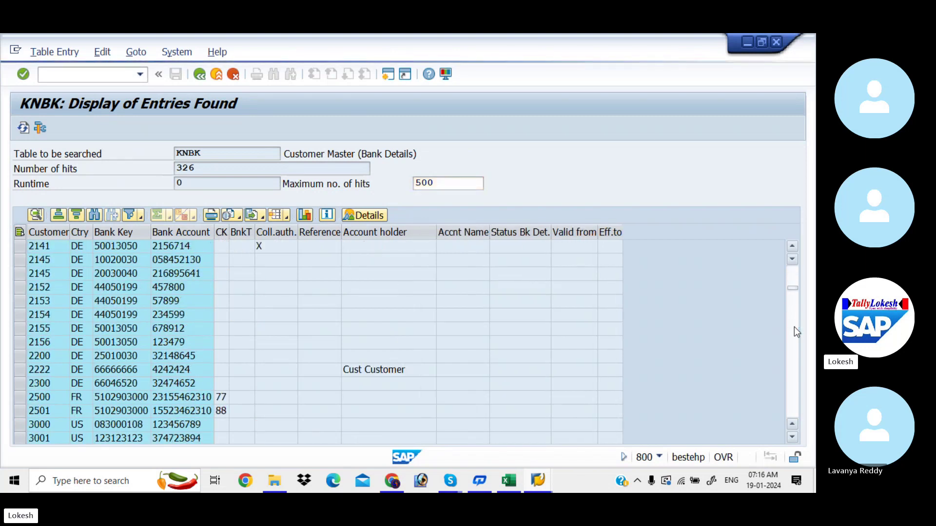
Look further through the KNBK entries, return to the selection screen, and review the vendor master data tables listed in Excel.
scroll(793, 326, "down", 10)
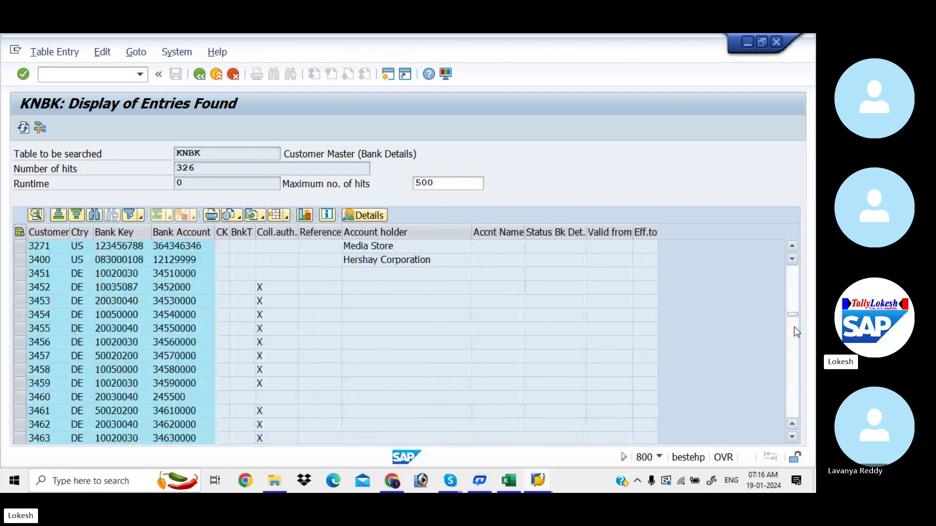
left_click(200, 74)
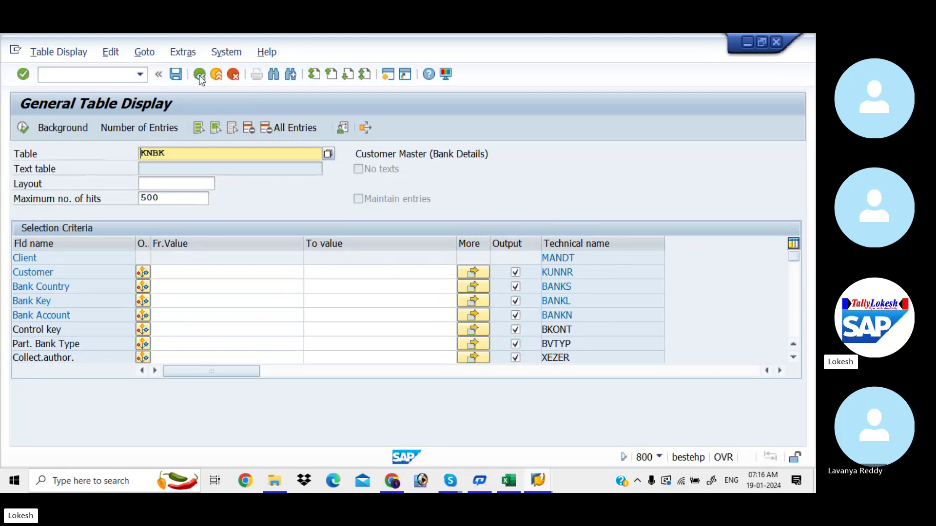
key("alt+Tab")
left_click(253, 364)
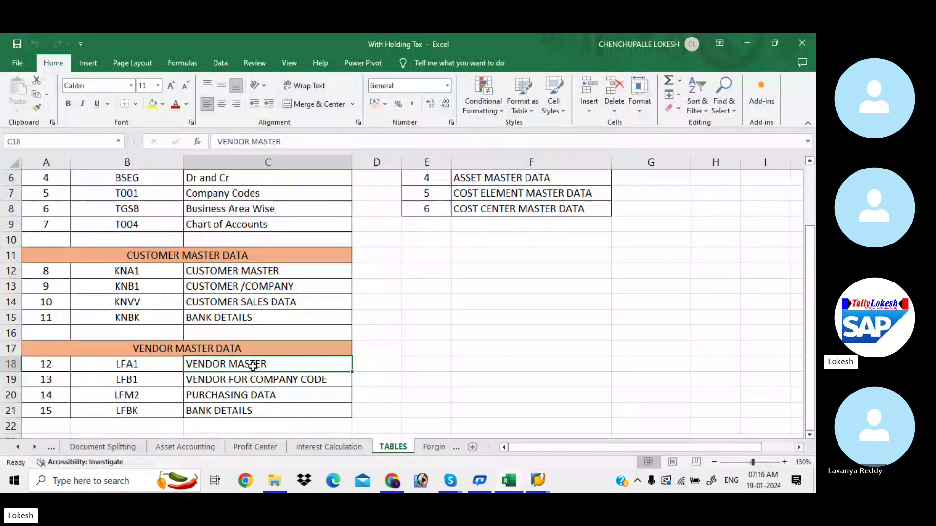
key("Down")
key("Down")
key("Down")
key("Down")
key("Down")
key("Down")
key("Down")
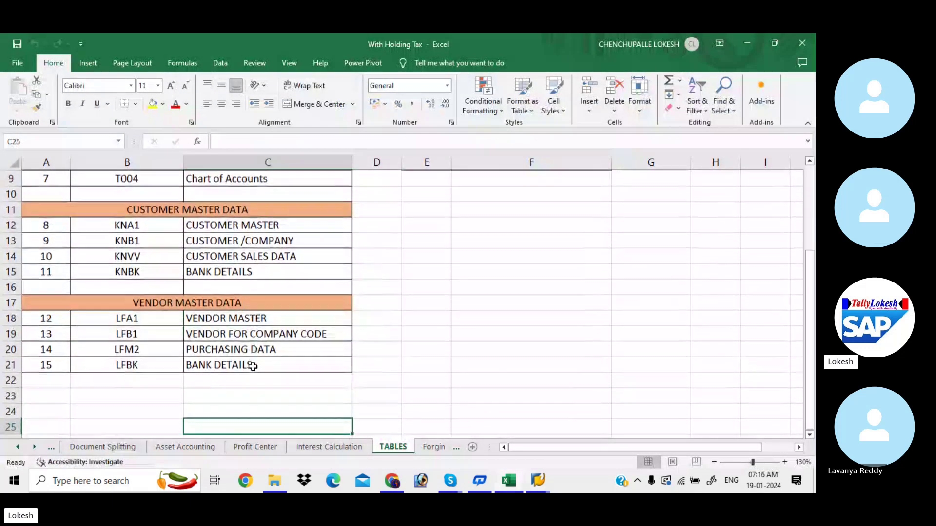
key("Down")
key("Down")
Switch back to SAP, load table LFA1 in place of KNBK and display its entries without selection criteria.
key("alt+Tab")
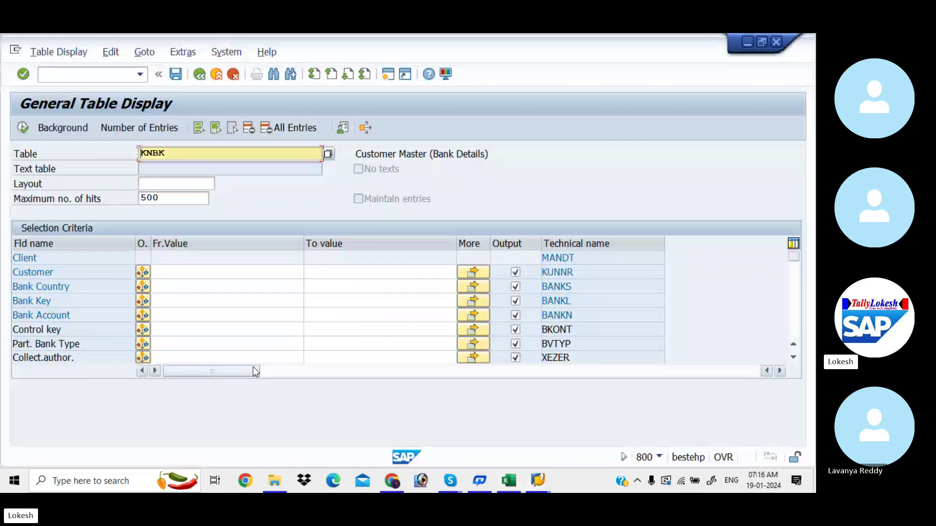
left_click(169, 159)
key("BackSpace")
key("BackSpace")
key("BackSpace")
key("BackSpace")
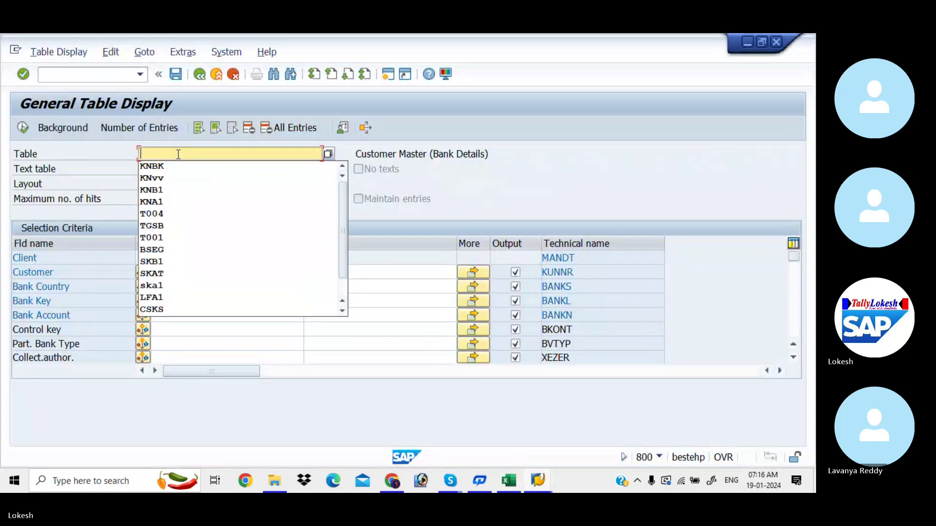
type("LFA")
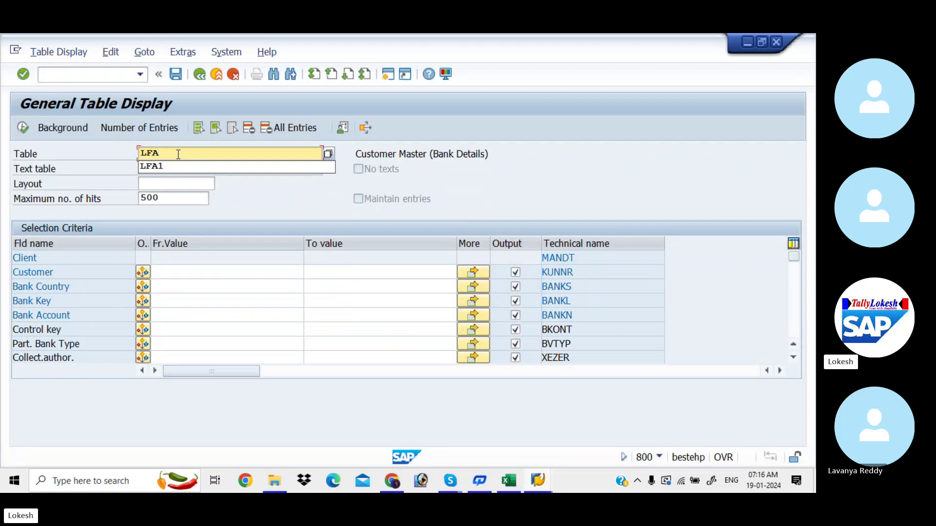
type("1")
key("Return")
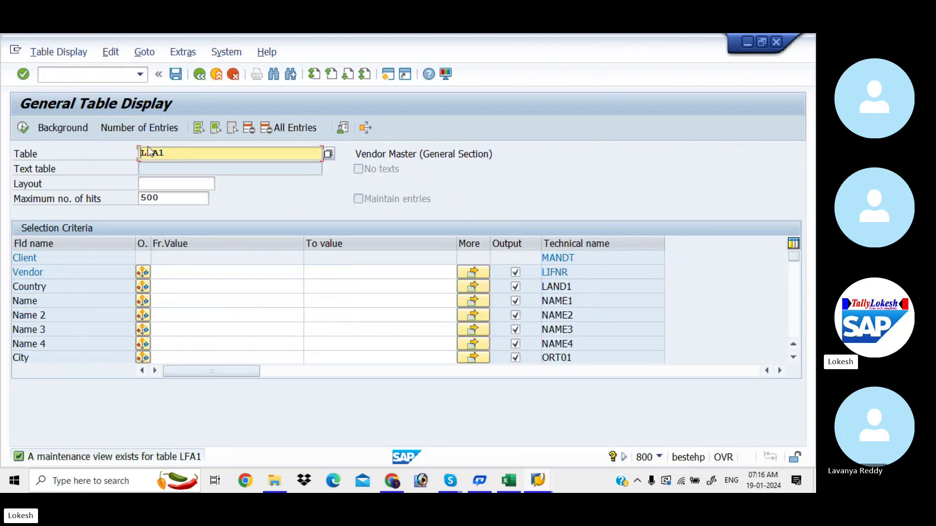
left_click(22, 129)
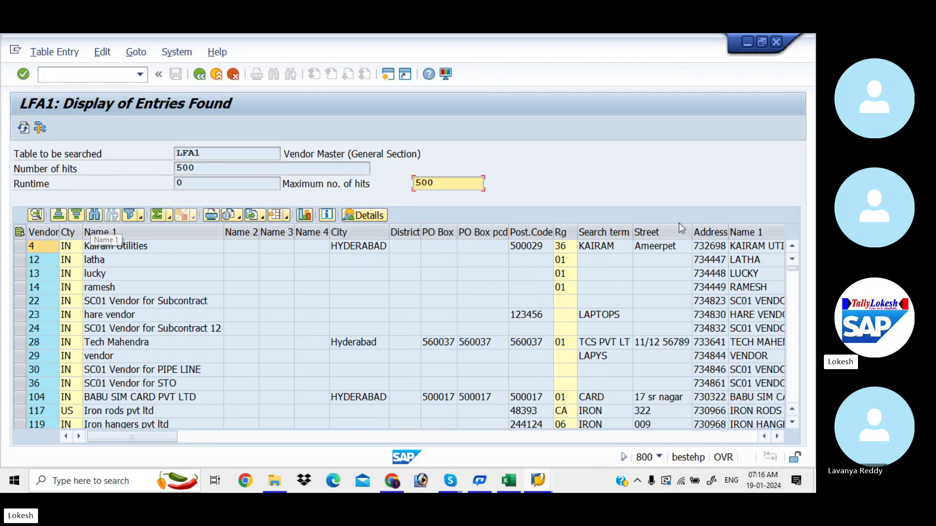
Look down through the general vendor master entries of LFA1 and return to the selection screen.
scroll(794, 373, "down", 5)
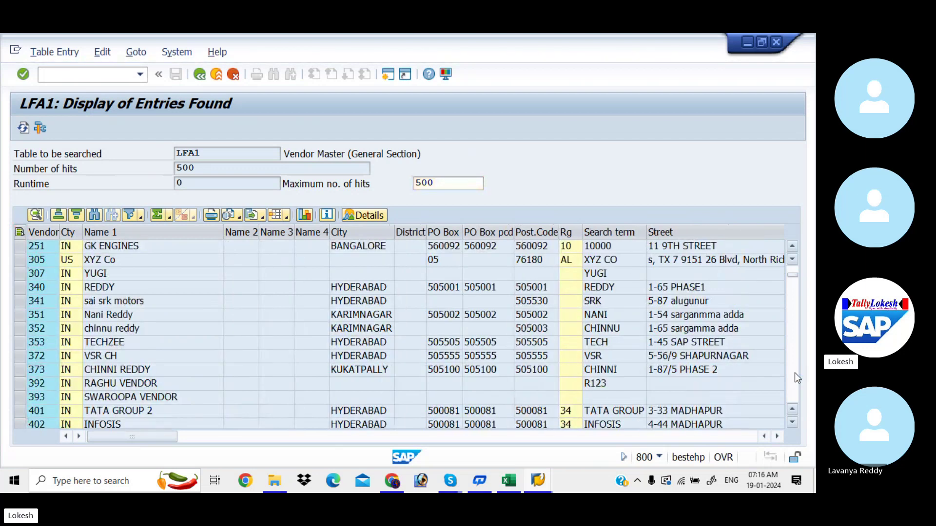
scroll(794, 372, "down", 1)
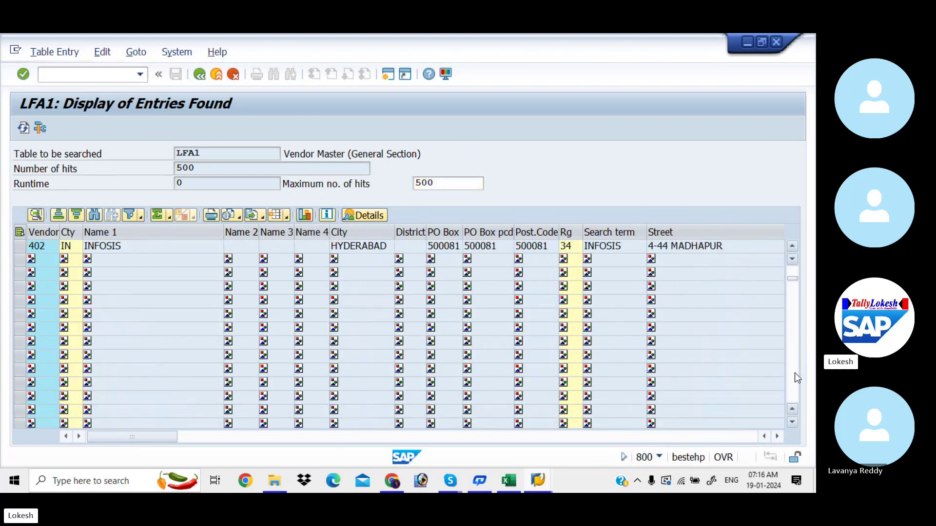
scroll(794, 373, "down", 1)
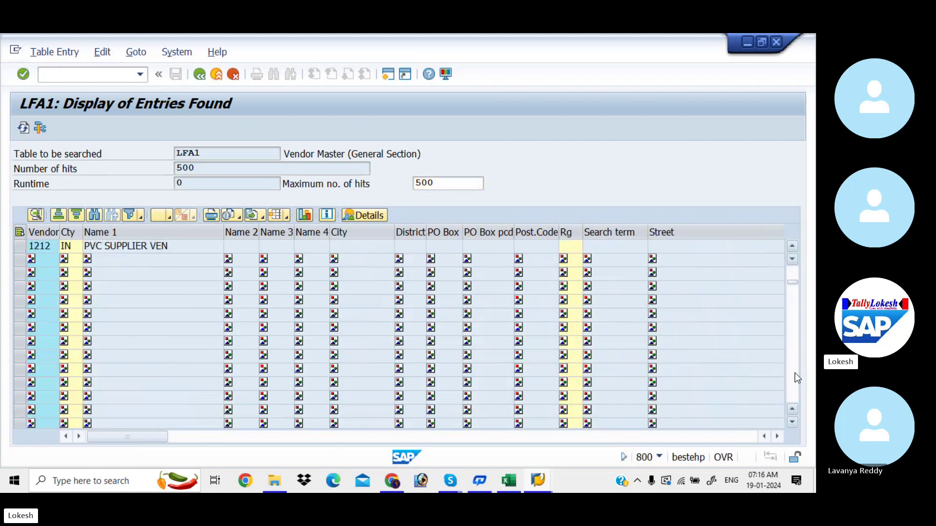
scroll(795, 373, "down", 1)
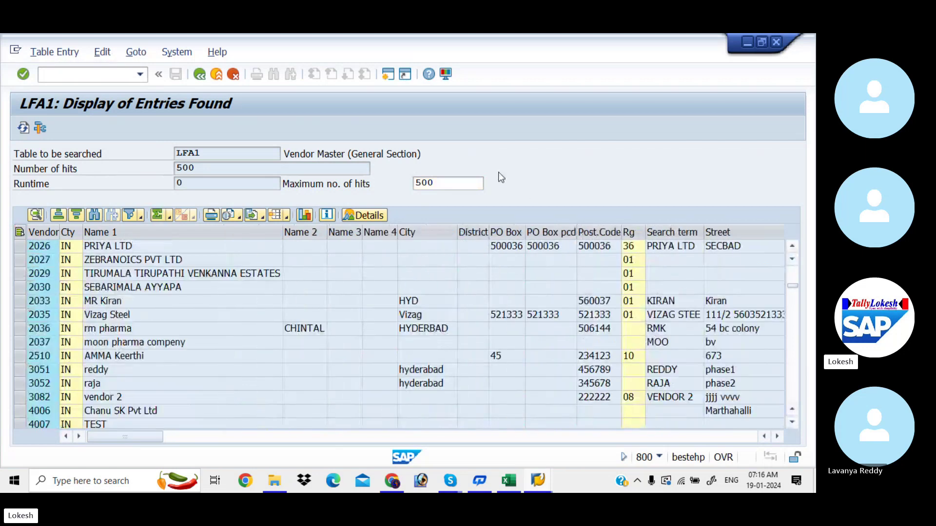
left_click(200, 77)
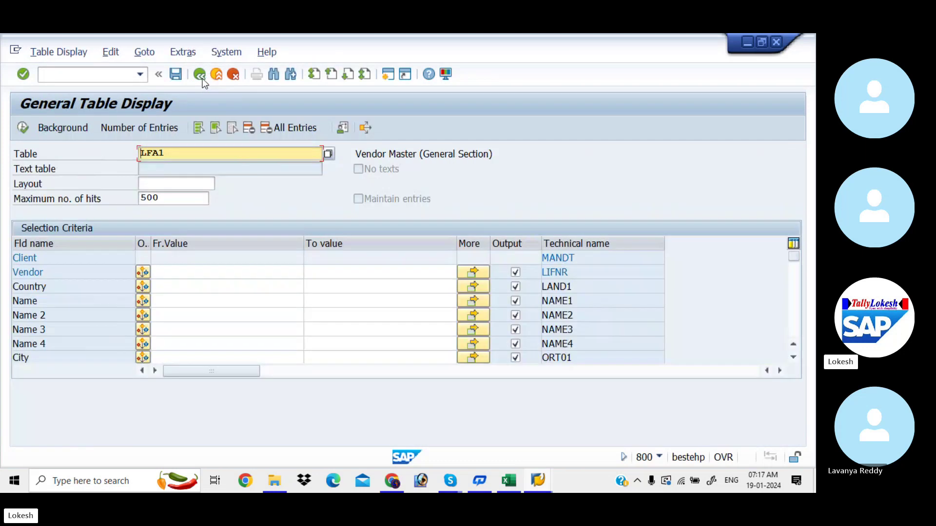
Check the next vendor table in the Excel list, and load table LFB1 in the SAP table display.
key("alt+Tab")
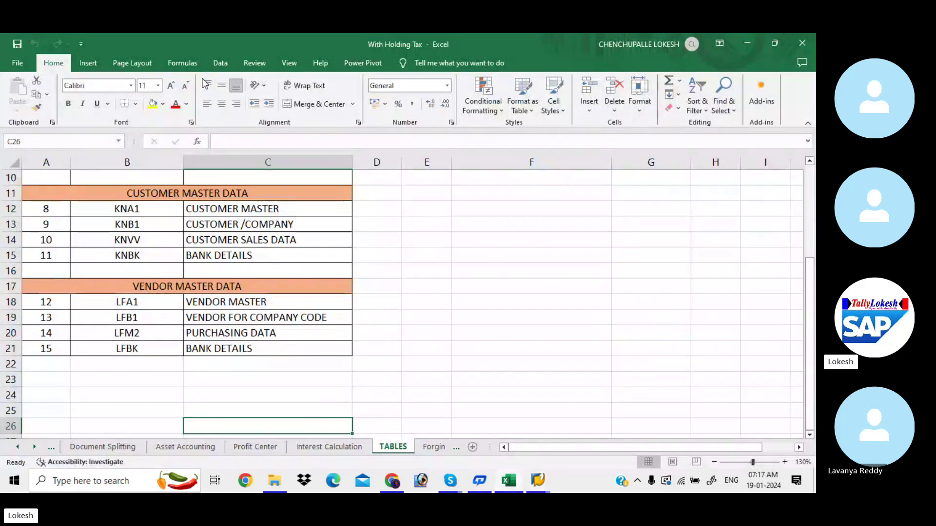
key("alt+Tab")
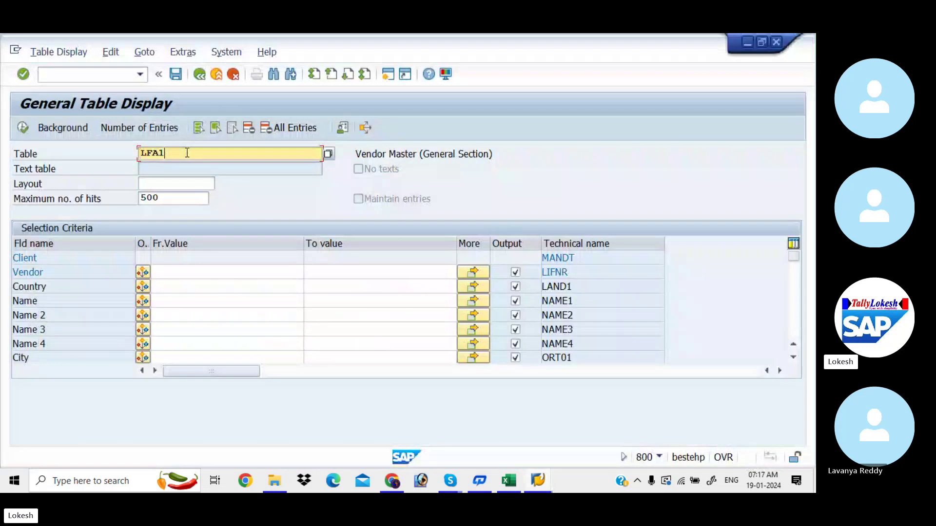
key("BackSpace")
key("BackSpace")
type("B1")
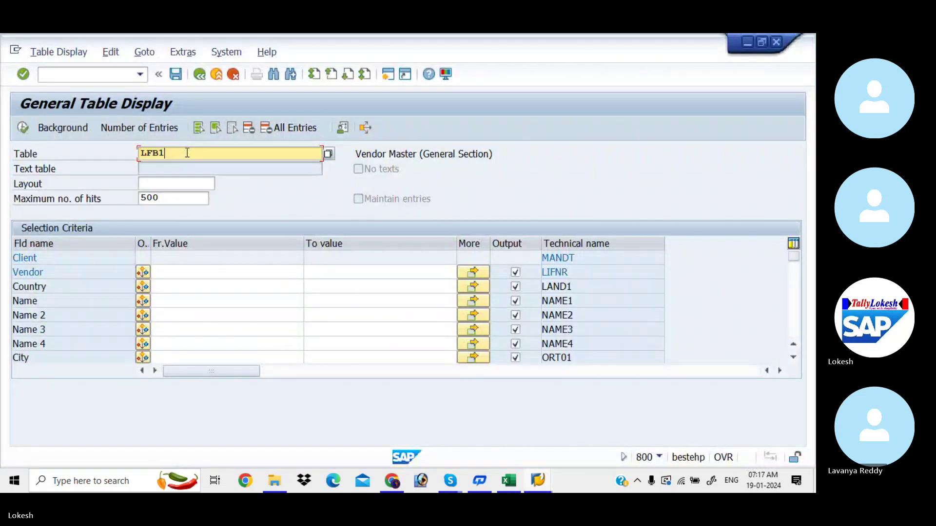
key("Return")
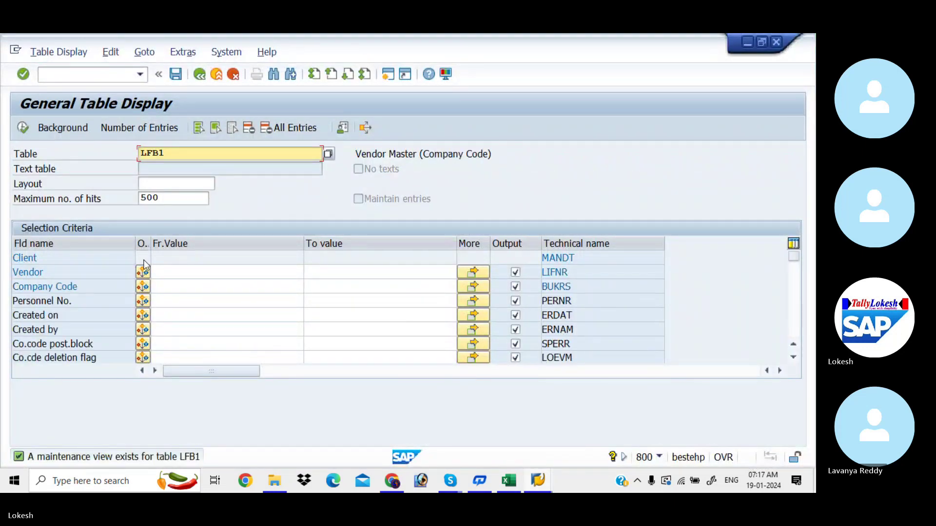
Restrict the LFB1 selection to company code LIT and display the matching vendor entries.
left_click(176, 286)
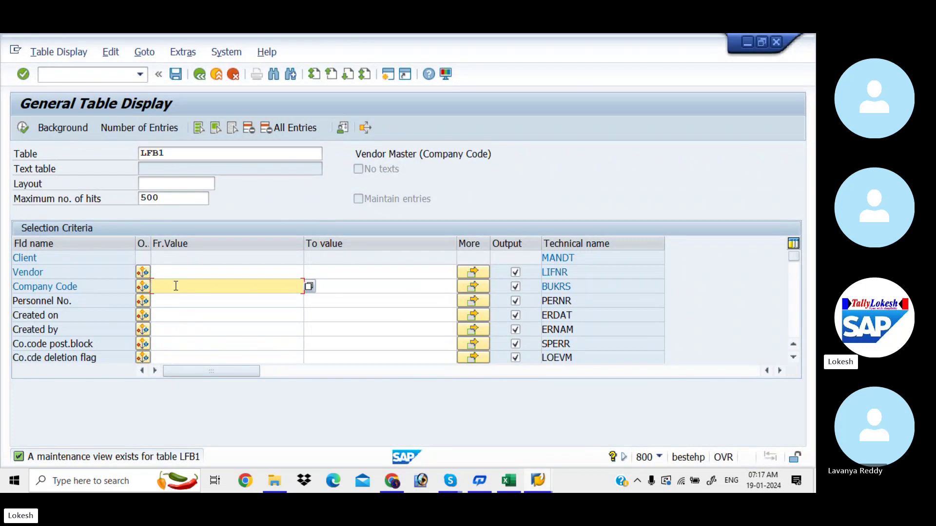
type("LIT")
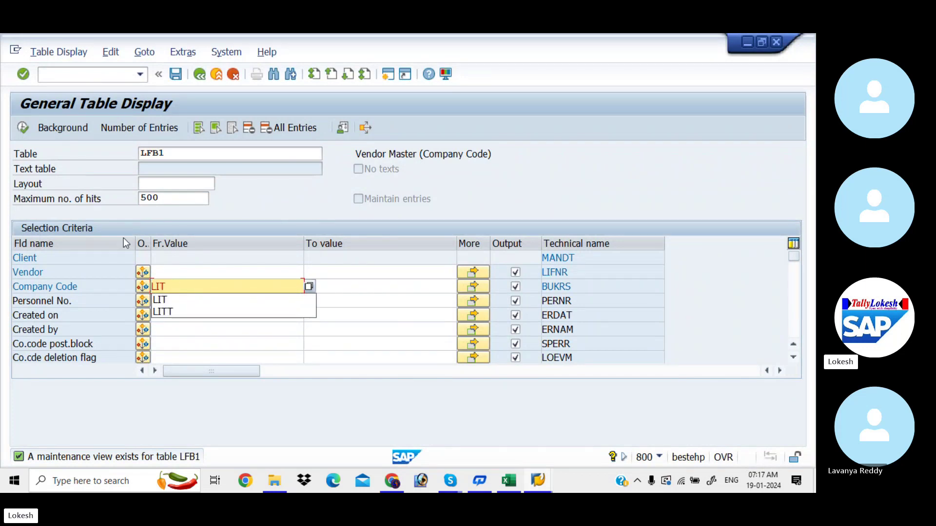
key("Return")
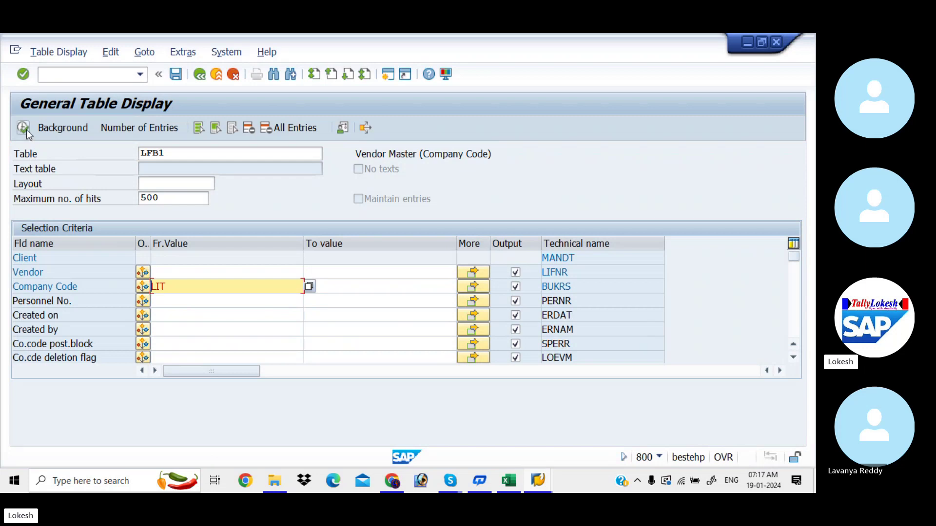
left_click(26, 130)
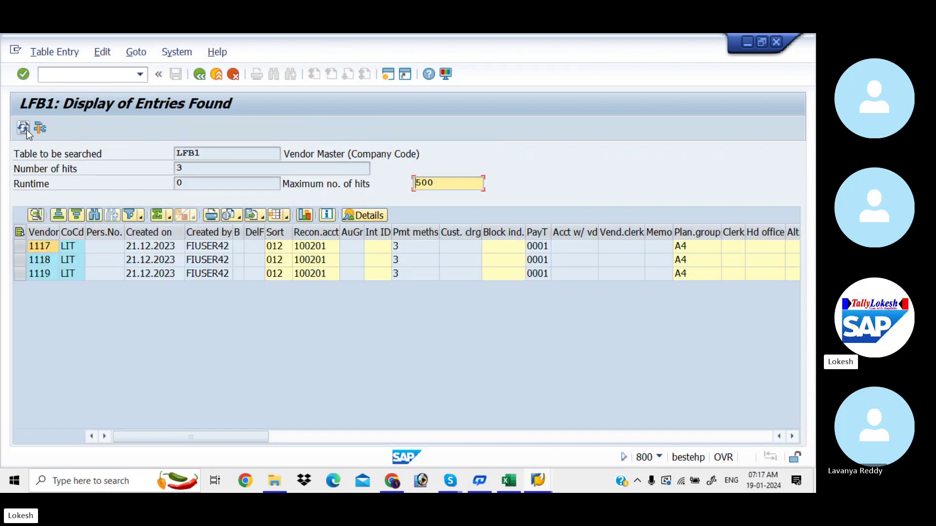
Compare the LFB1 entries with the Excel list, leave them for the selection screen, and check the next vendor table in Excel.
key("alt+Tab")
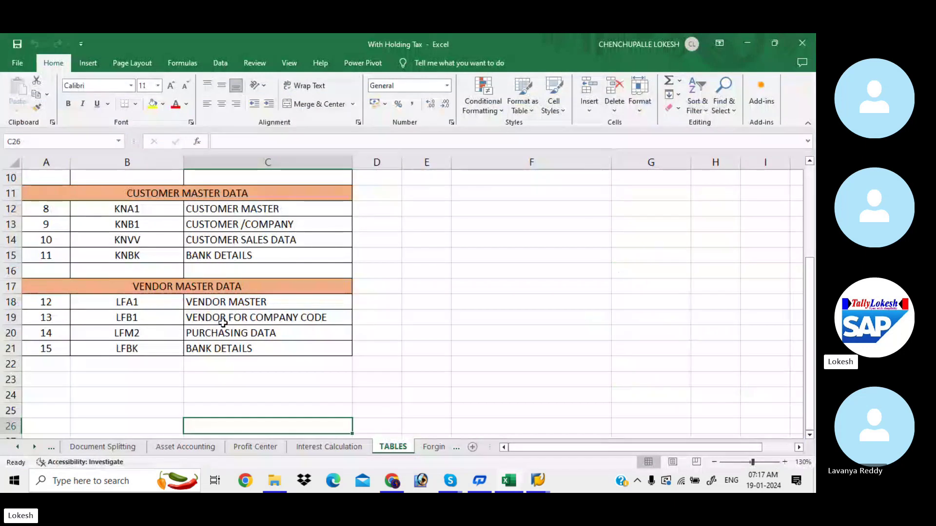
key("alt+Tab")
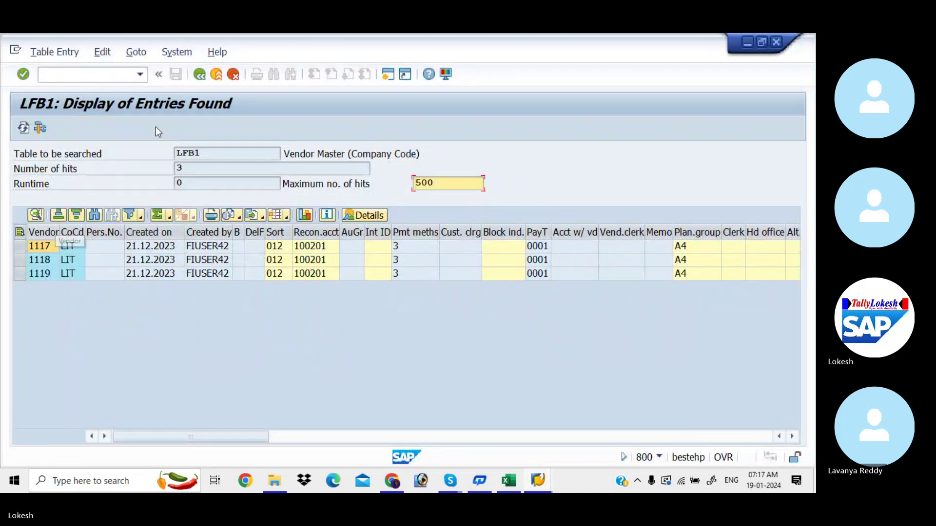
left_click(201, 76)
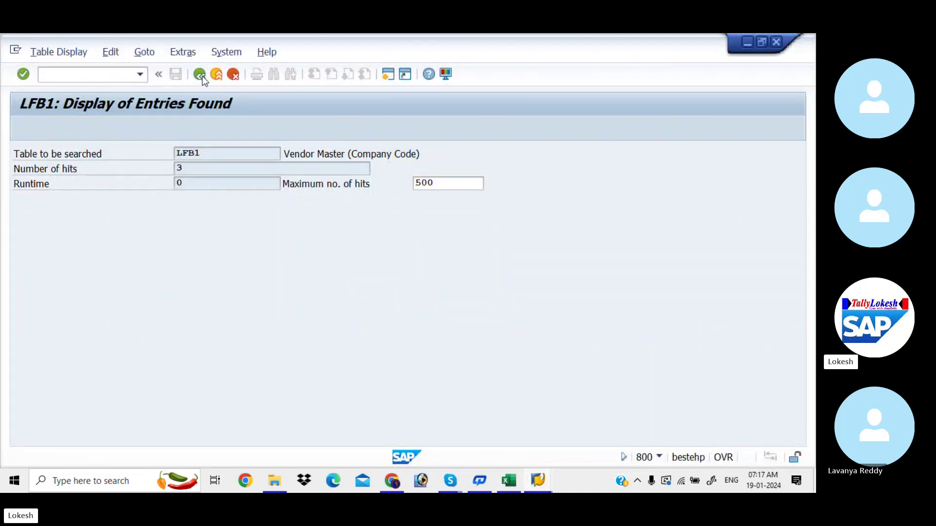
key("alt+Tab")
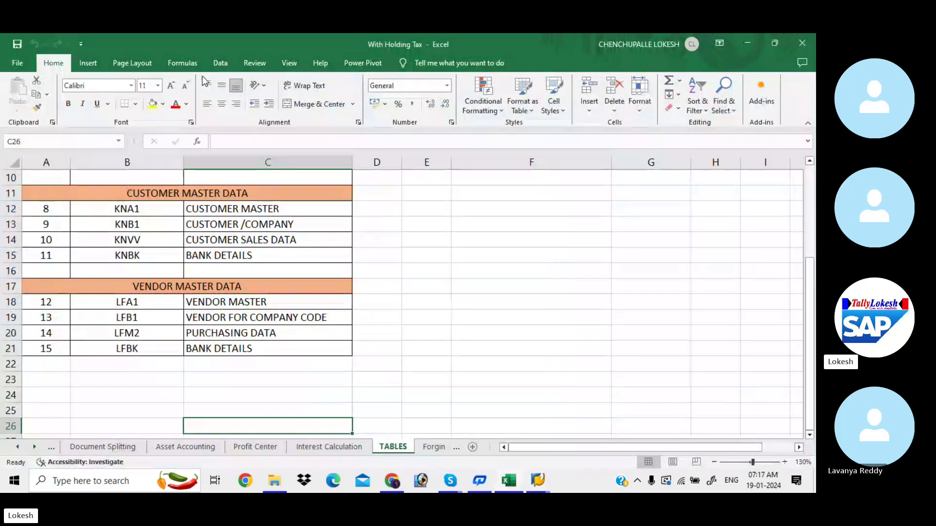
Switch back to SAP, load table LFM2 and display its vendor purchasing data without selection criteria.
key("alt+Tab")
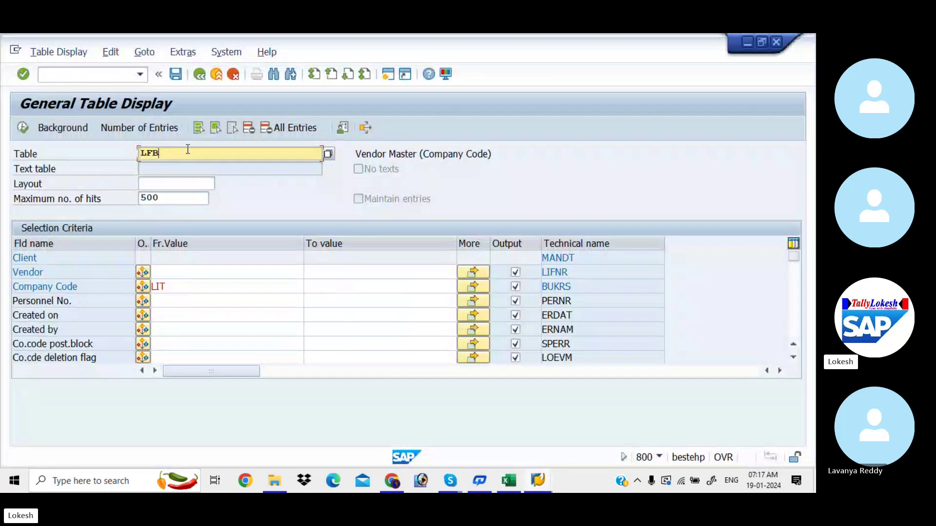
key("BackSpace")
type("M2")
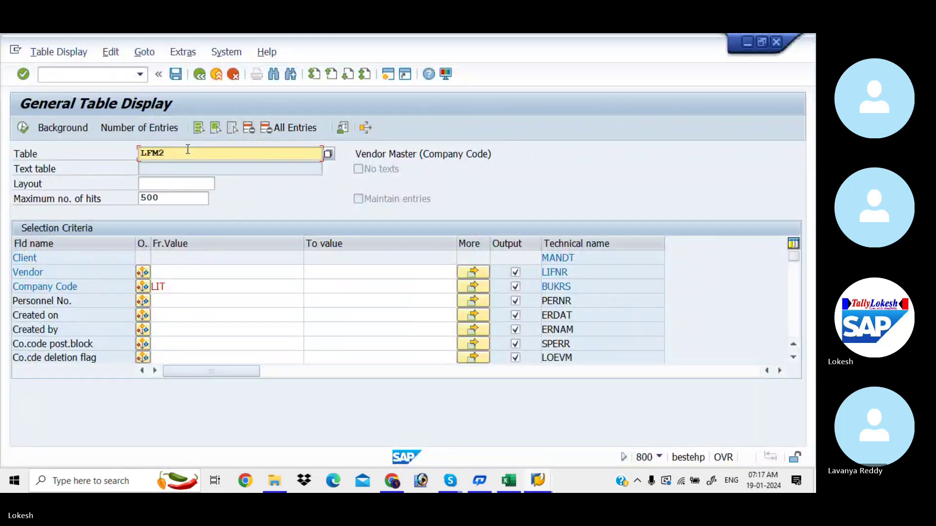
key("Return")
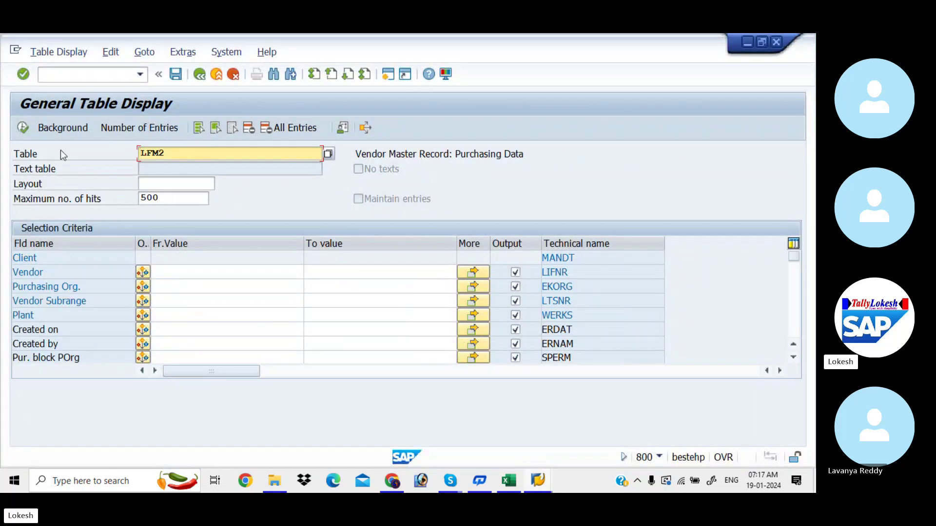
left_click(24, 127)
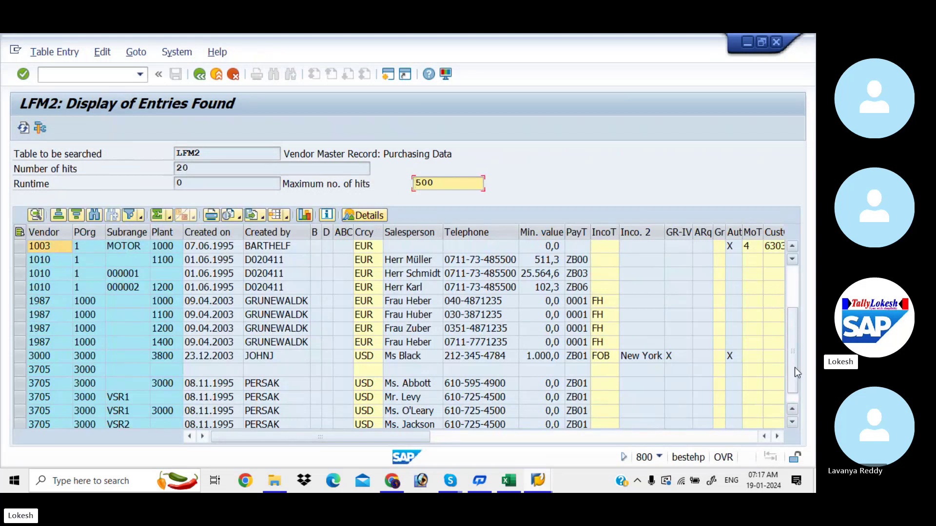
Look through the LFM2 purchasing data down to the last entry and back to the first one.
left_click(794, 368)
left_click_drag(794, 368, 794, 390)
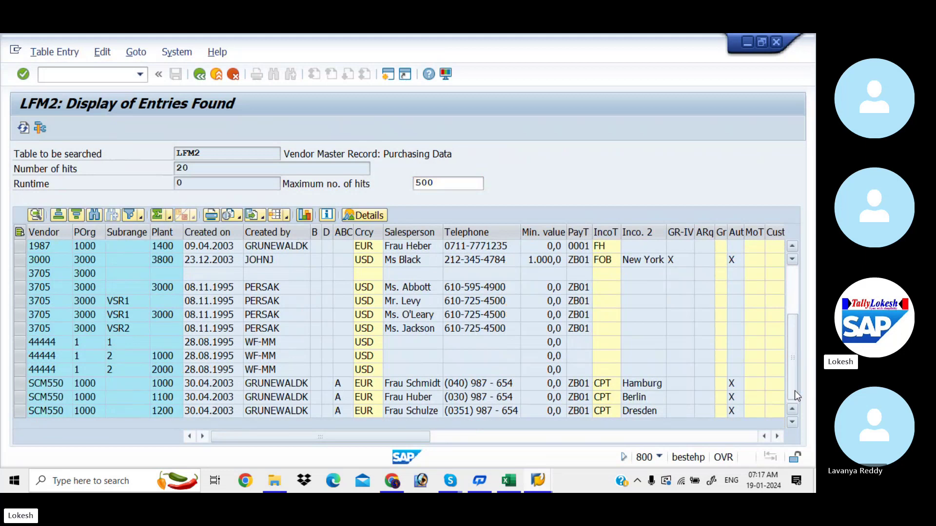
left_click_drag(794, 390, 790, 278)
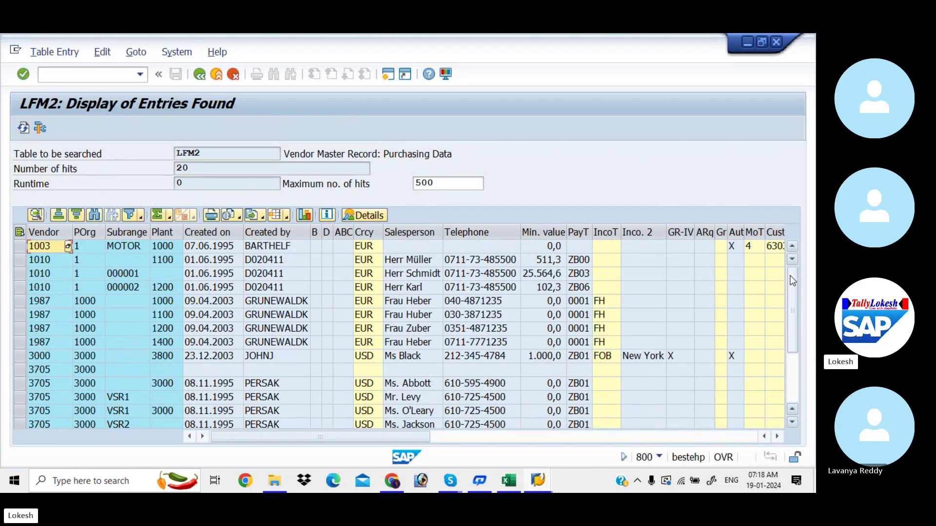
Return from the LFM2 entries to the selection screen and select the vendor bank details description in the Excel list.
left_click(203, 80)
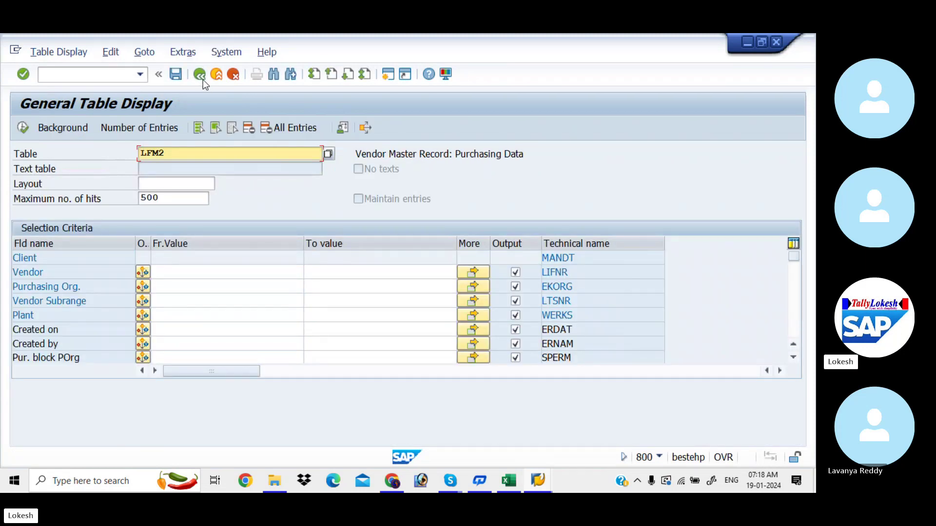
key("alt+Tab")
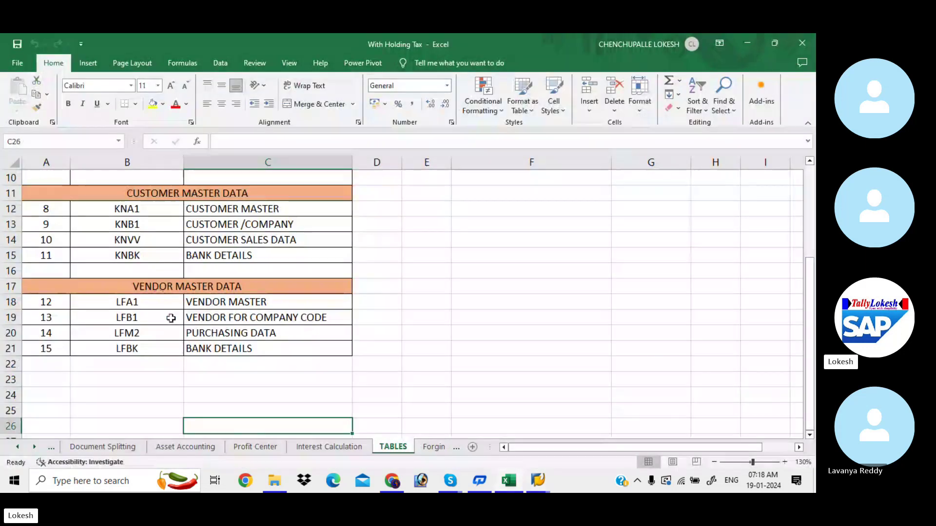
left_click(178, 347)
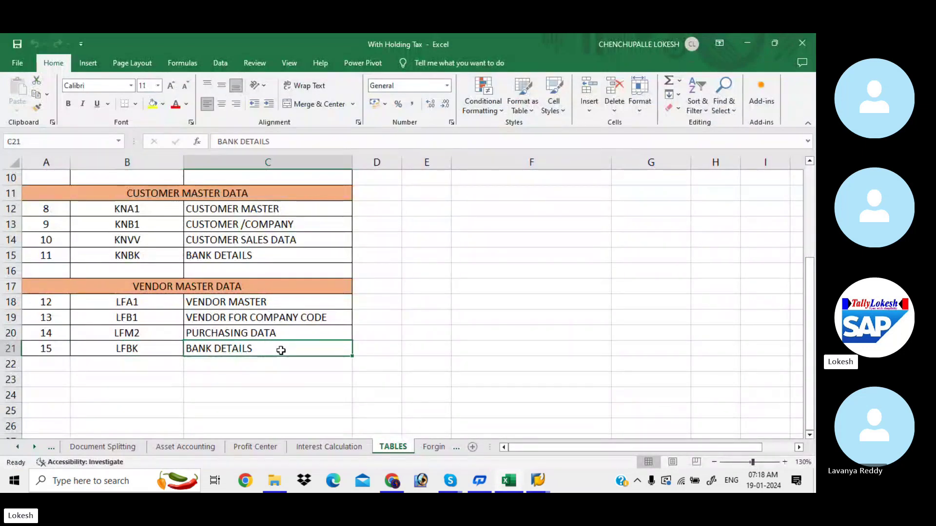
Switch back to SAP, load table LFBK and display its vendor bank details without selection criteria.
key("alt+Tab")
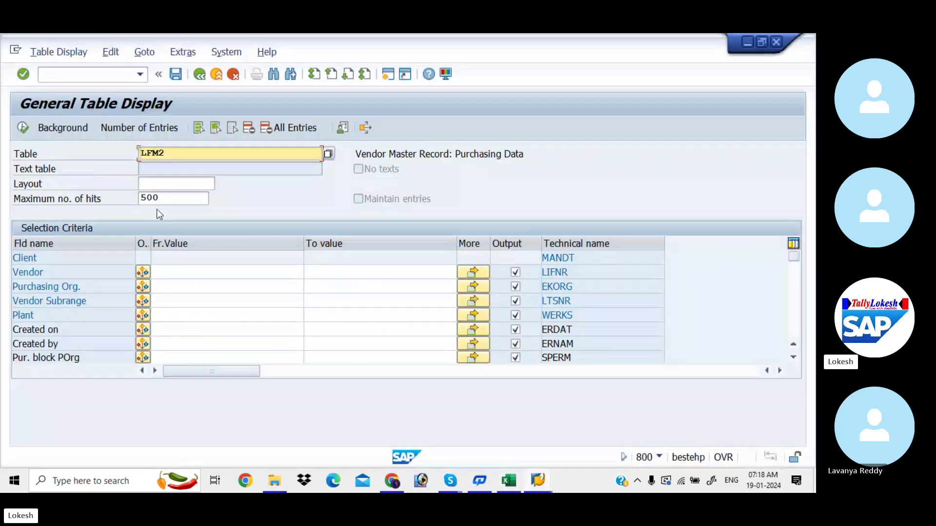
key("BackSpace")
key("BackSpace")
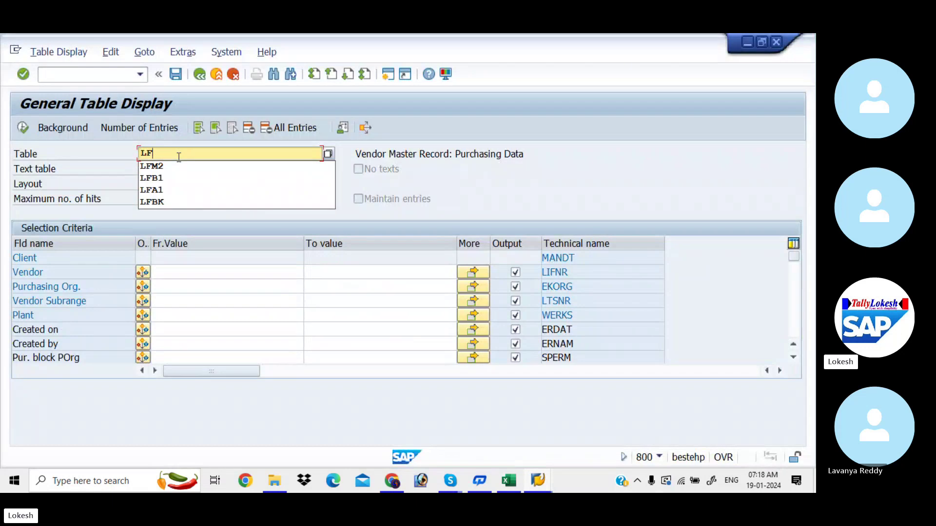
type("BK")
key("Return")
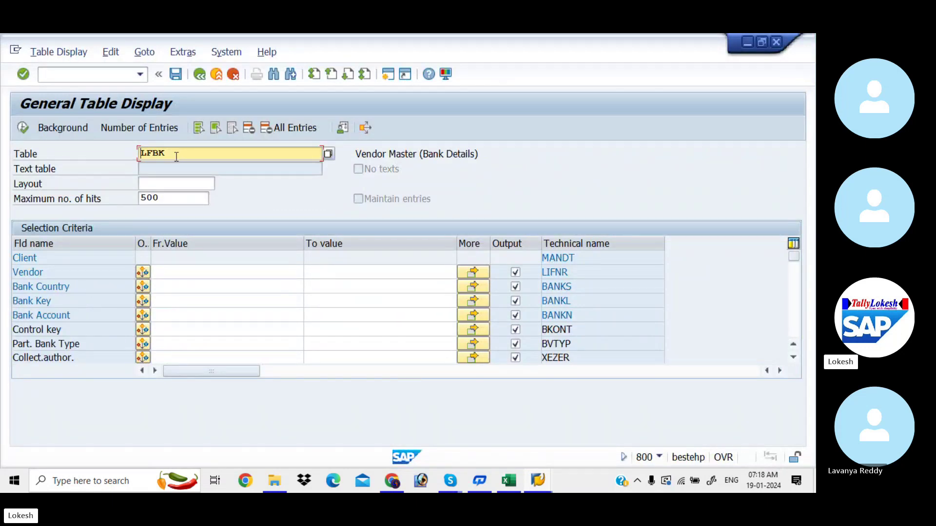
left_click(29, 128)
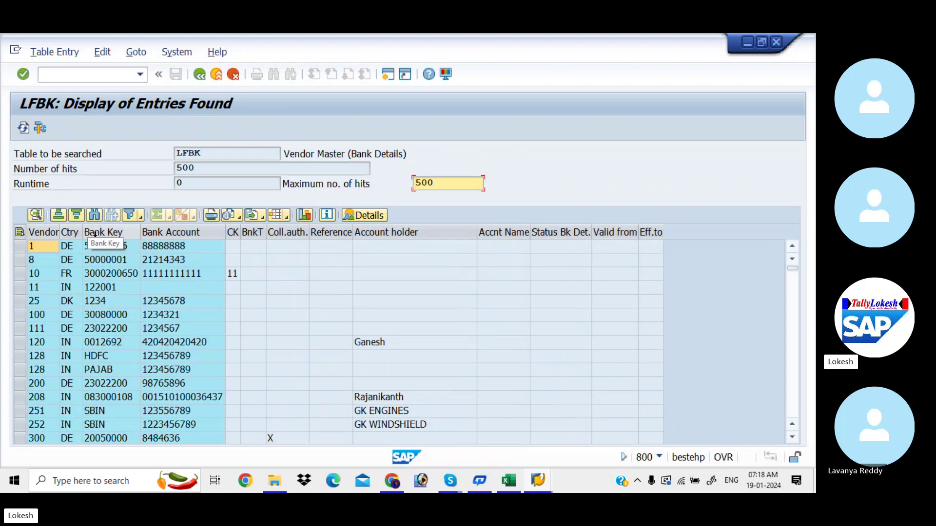
Look through the vendor bank keys, bank accounts and account holders in the LFBK entries.
left_click(795, 366)
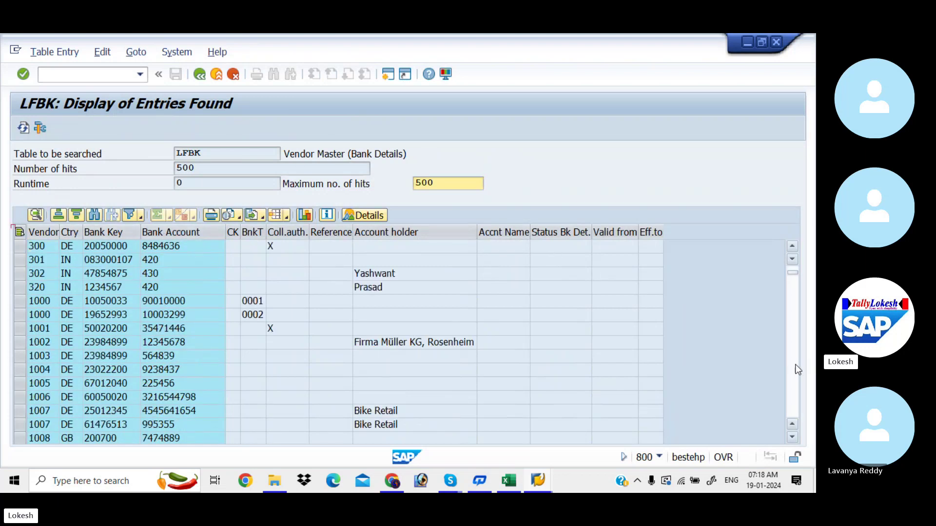
left_click(796, 369)
left_click(795, 369)
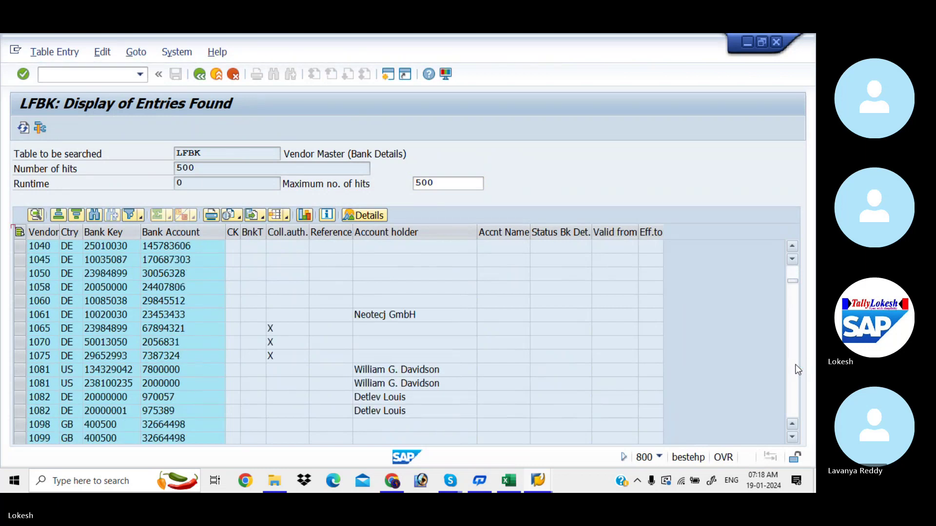
left_click(796, 369)
left_click(796, 369)
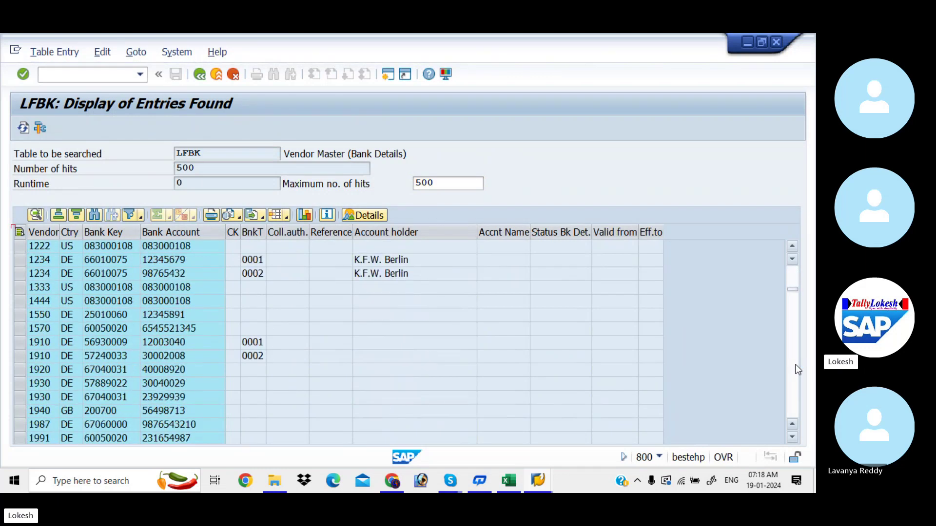
left_click(796, 369)
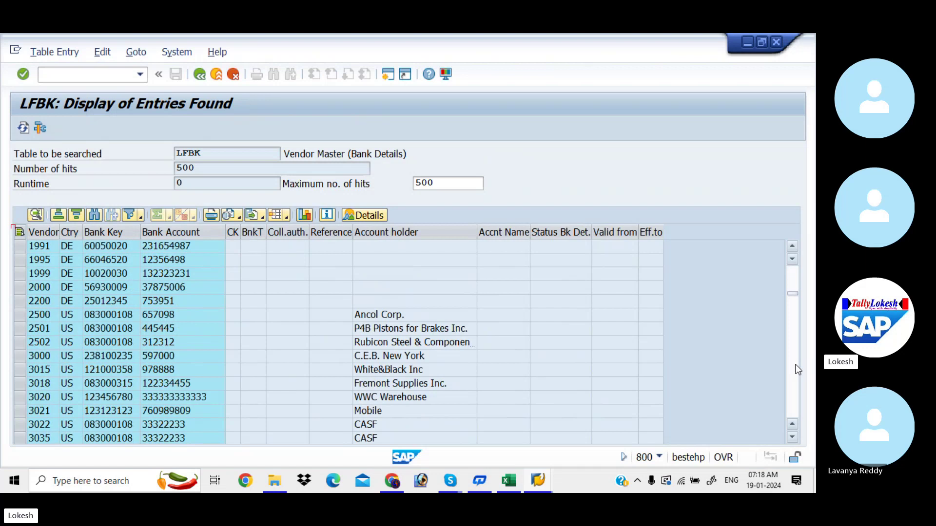
left_click(797, 369)
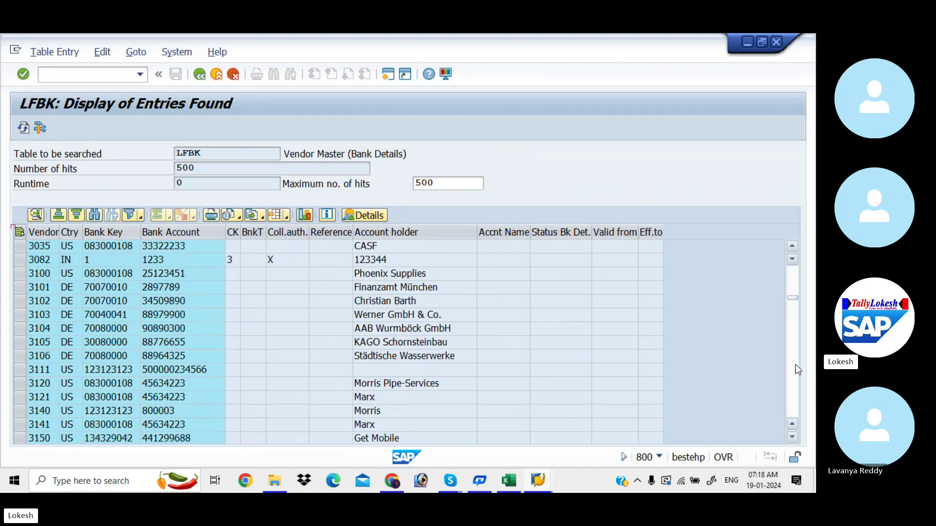
left_click(798, 369)
left_click(797, 369)
left_click(797, 369)
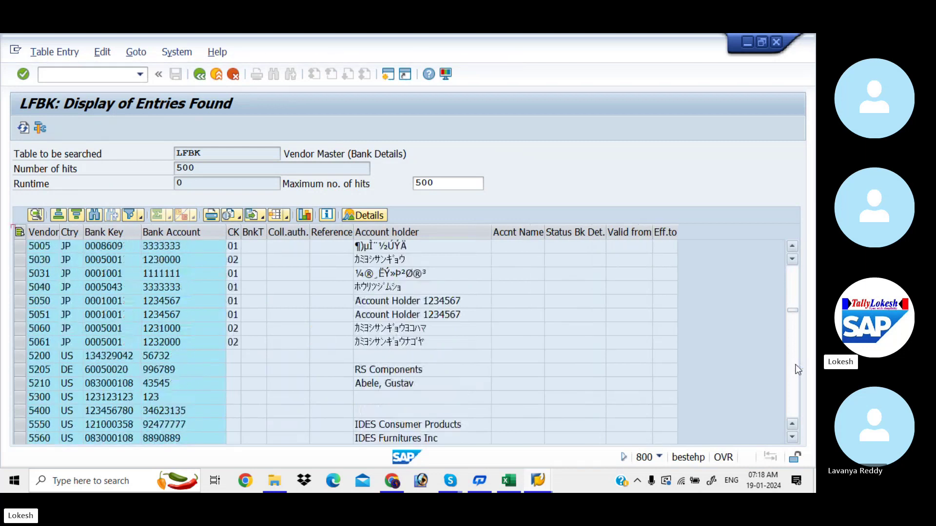
left_click(797, 368)
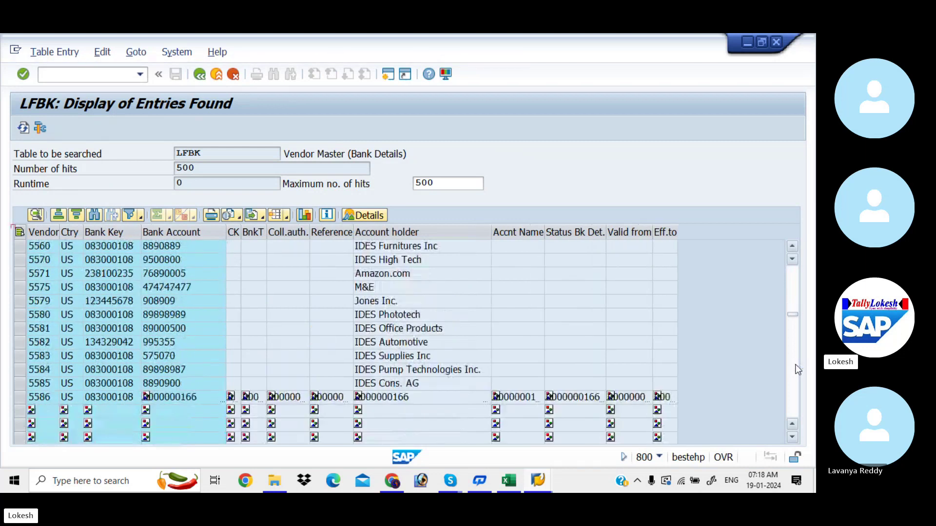
Leave the LFBK entries and the General Table Display for SAP Easy Access, and switch to the Excel table list.
left_click(199, 79)
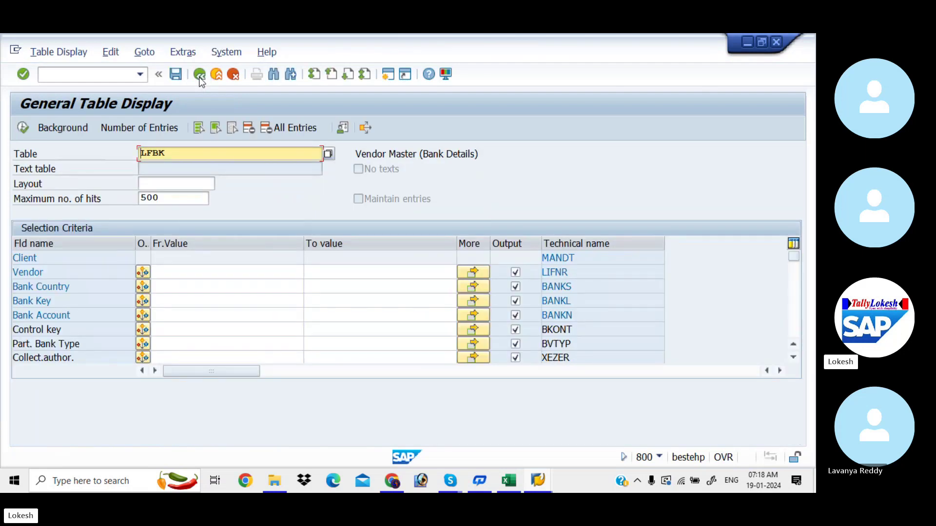
left_click(203, 76)
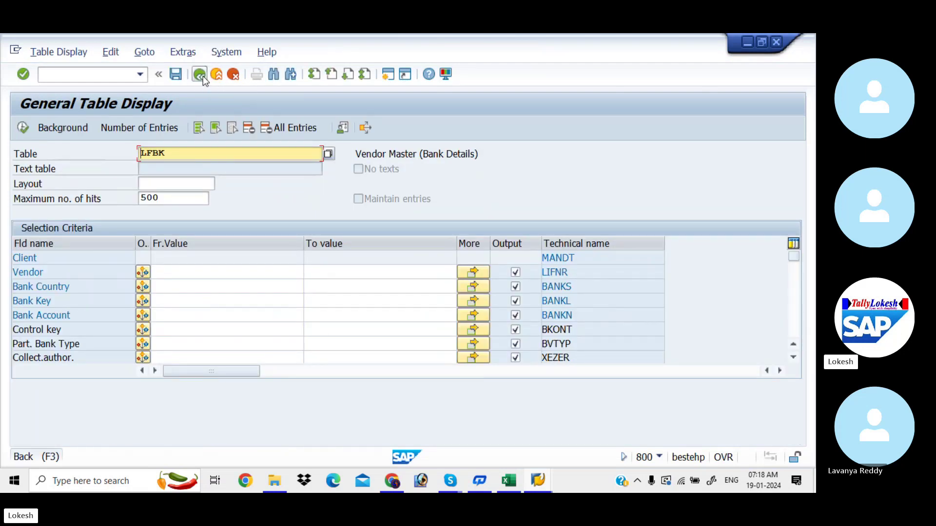
key("alt+Tab")
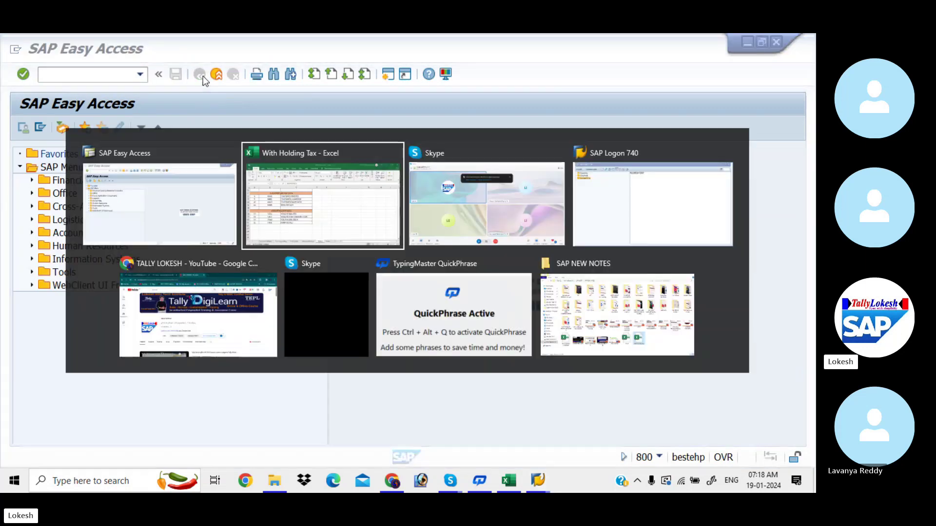
left_click(269, 271)
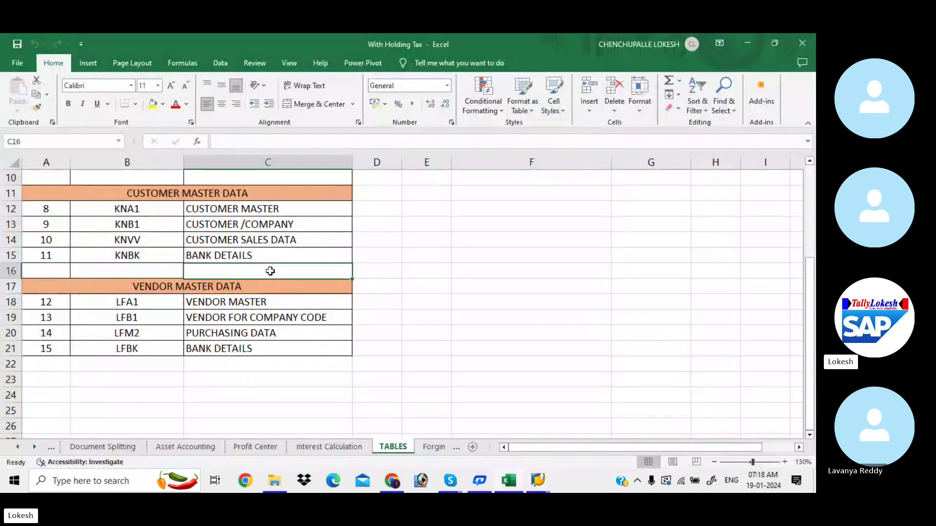
Go back up the Excel list to the GL master data tables heading and review the customer, GL and master data type lists.
key("Up")
key("Up")
key("Up")
key("Up")
key("Up")
key("Up")
key("Up")
key("Up")
key("Up")
key("Up")
key("Up")
key("Up")
key("Up")
key("Up")
key("Up")
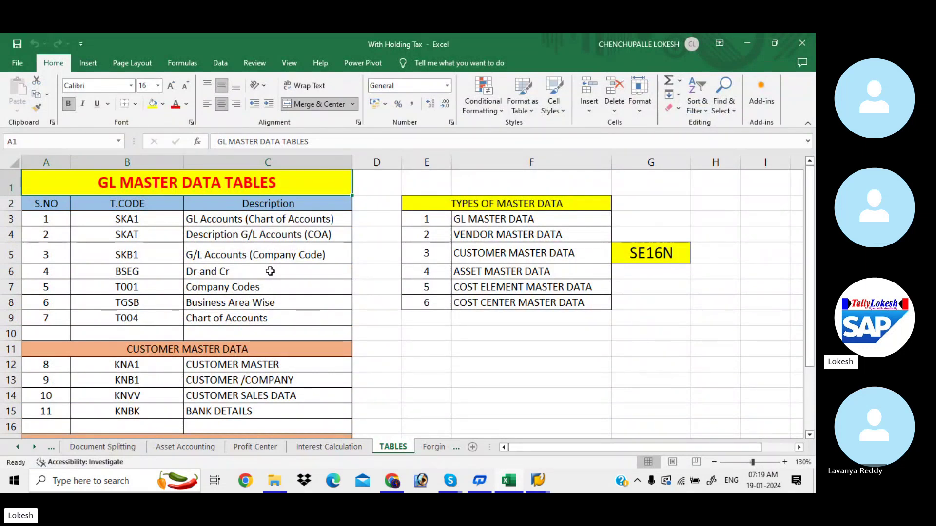
left_click(393, 344)
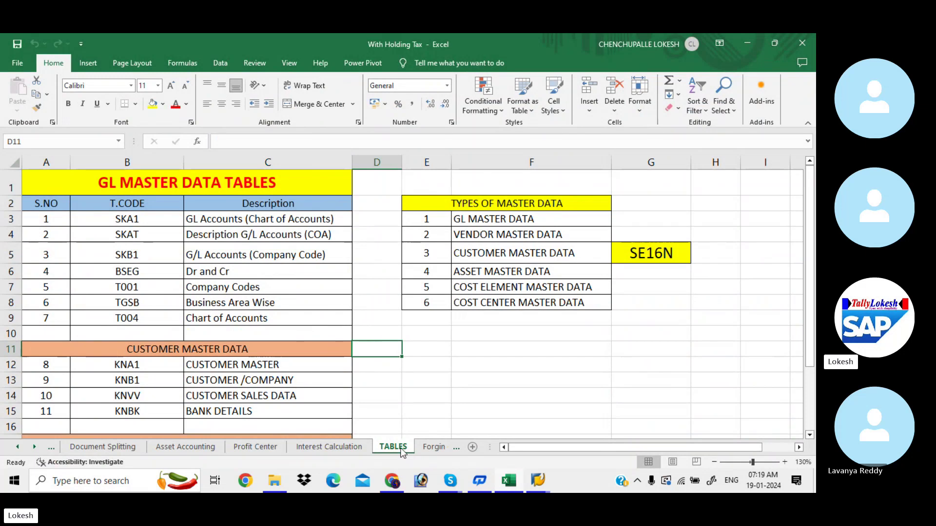
Switch to Chrome and search Google for "SE16N T CODES IN SAP" in a new tab.
left_click(399, 483)
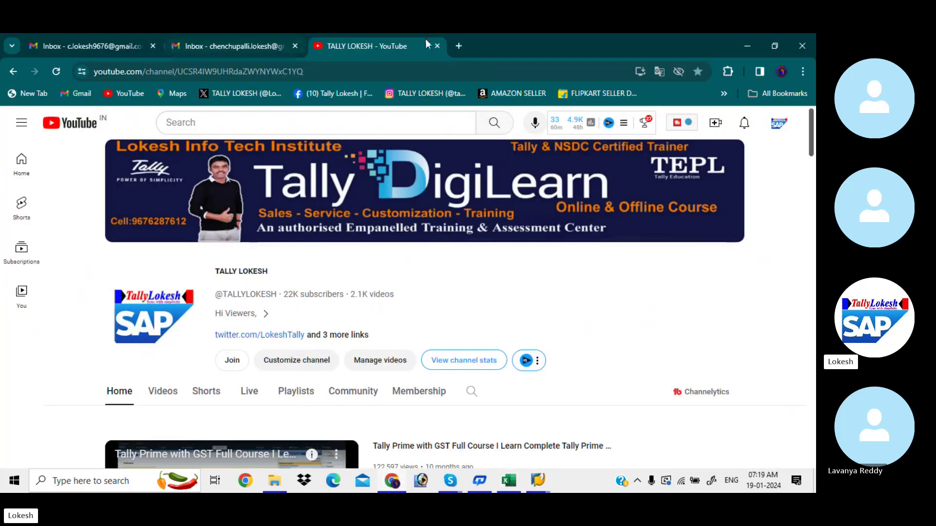
left_click(459, 46)
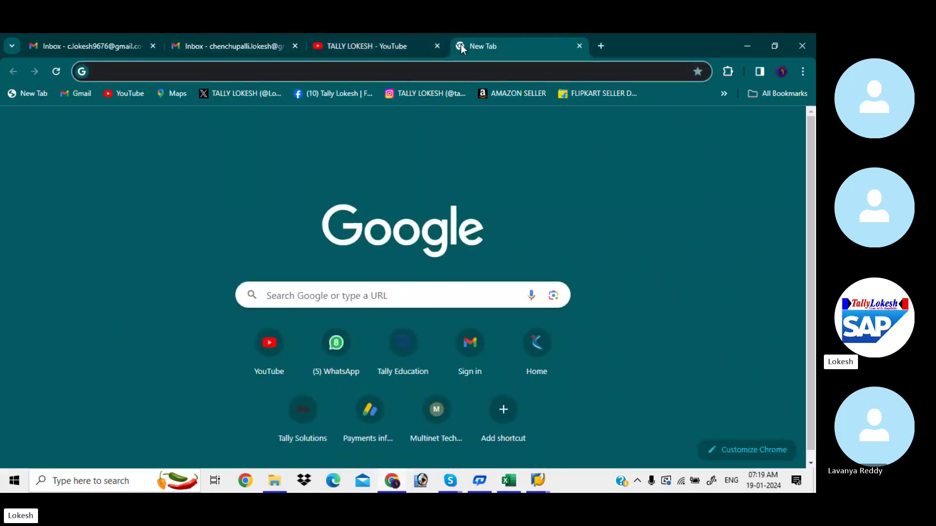
type("SE")
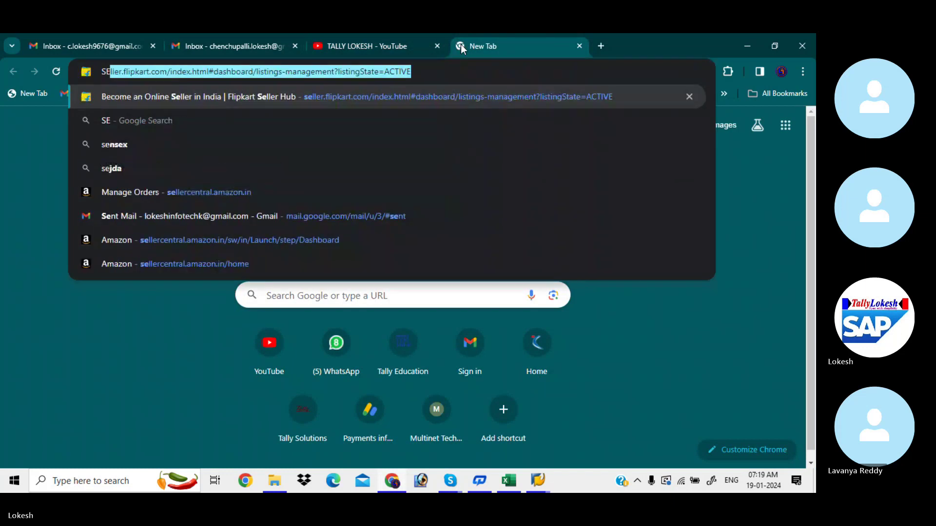
type("16N")
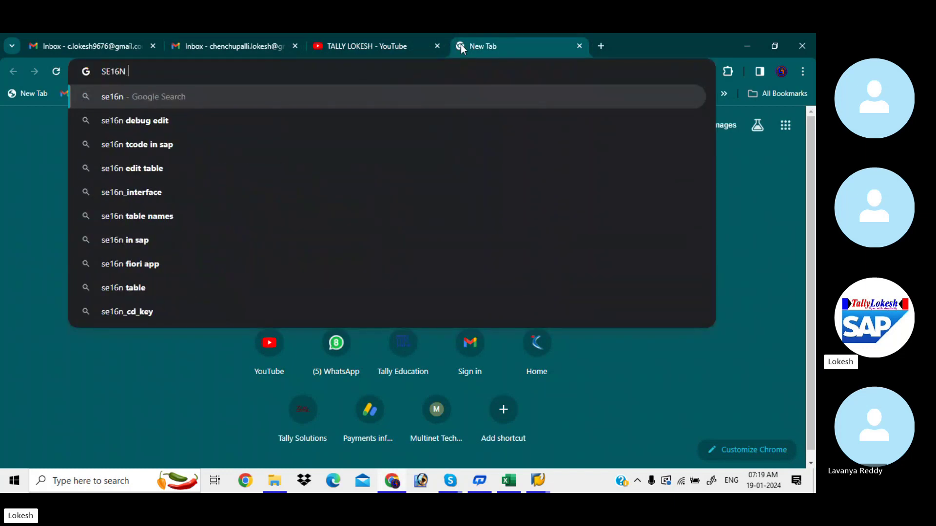
type(" T CODES ")
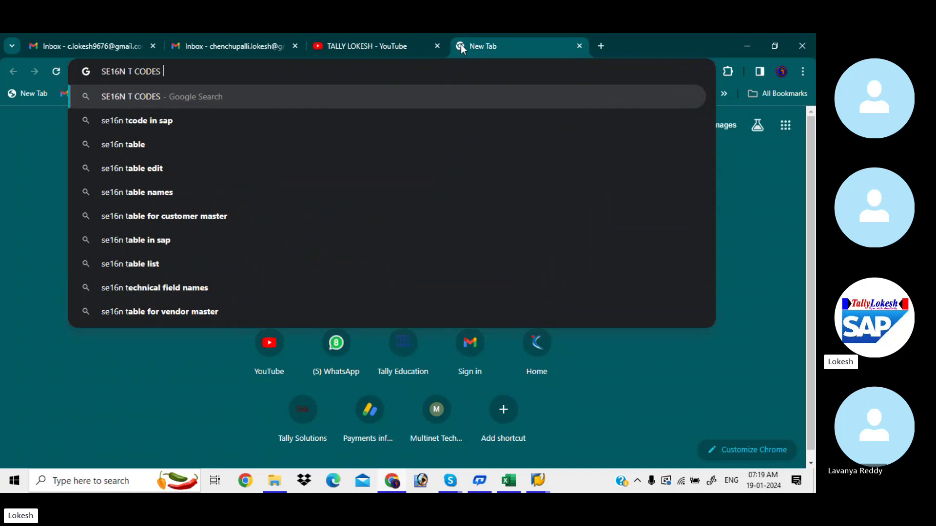
type("IN SAP")
key("Return")
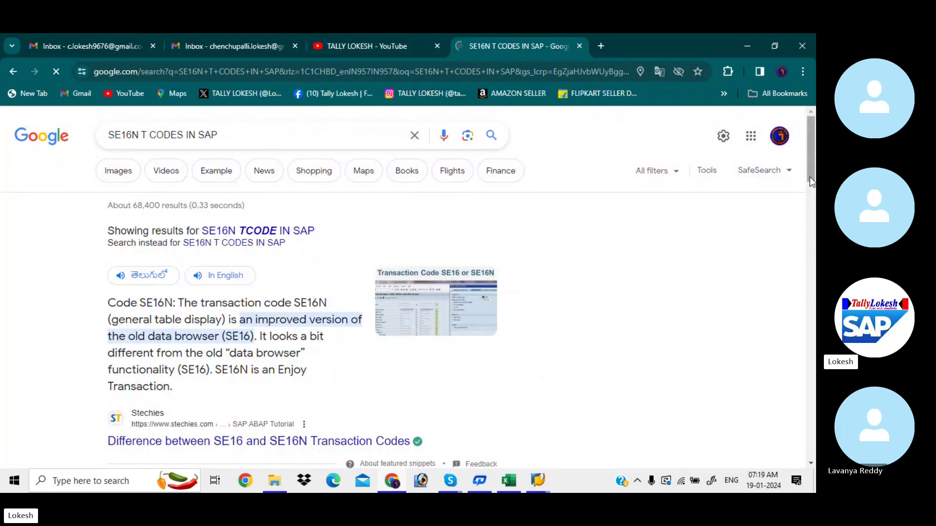
Open the Stechies article on the difference between SE16 and SE16N, read through it and return to the search results.
scroll(810, 181, "down", 3)
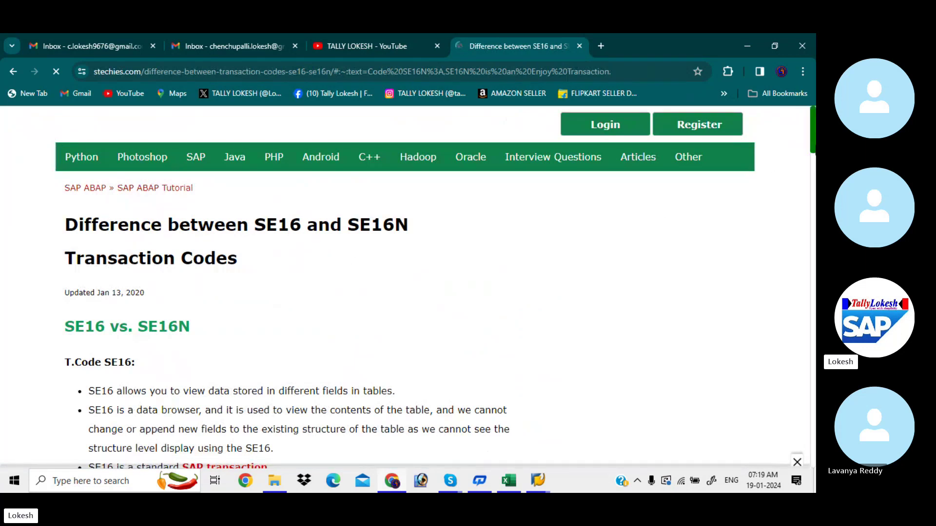
scroll(434, 287, "down", 10)
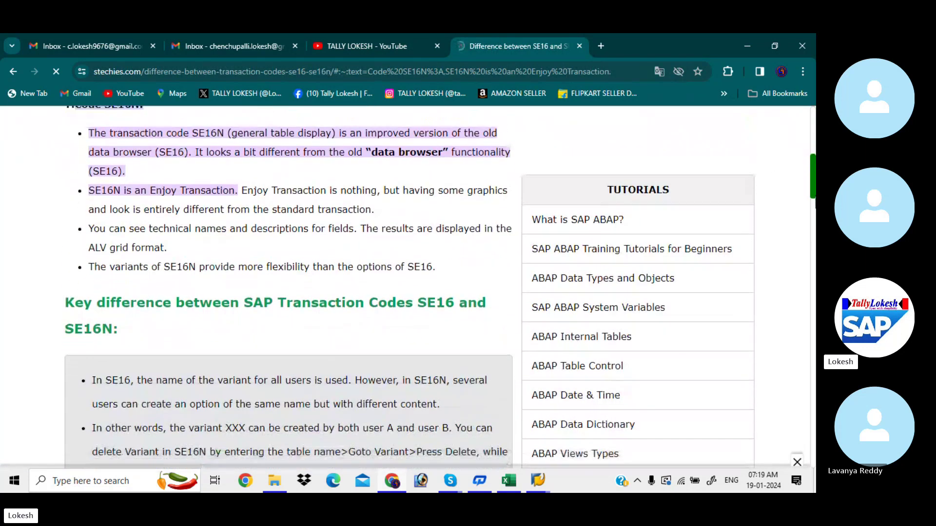
scroll(433, 287, "down", 10)
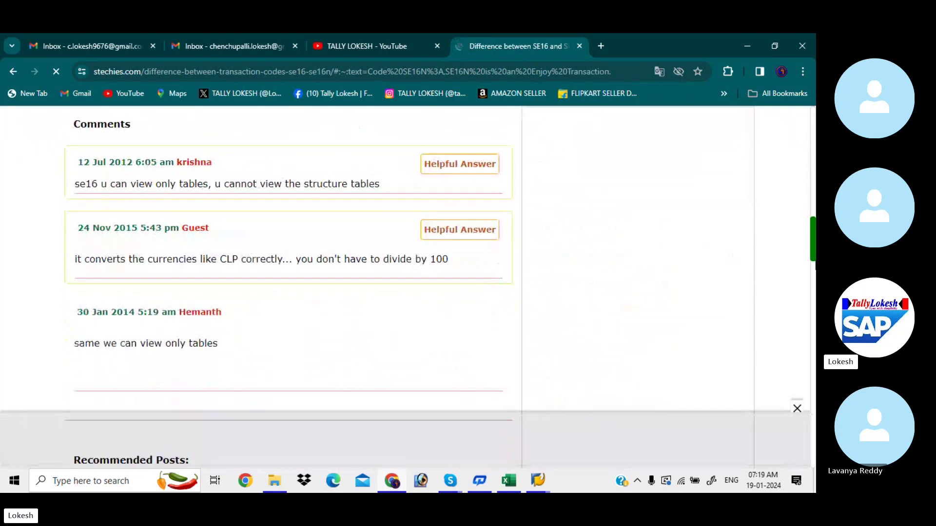
mouse_move(814, 282)
left_mouse_down()
mouse_move(814, 344)
mouse_move(809, 278)
mouse_move(811, 320)
left_mouse_up()
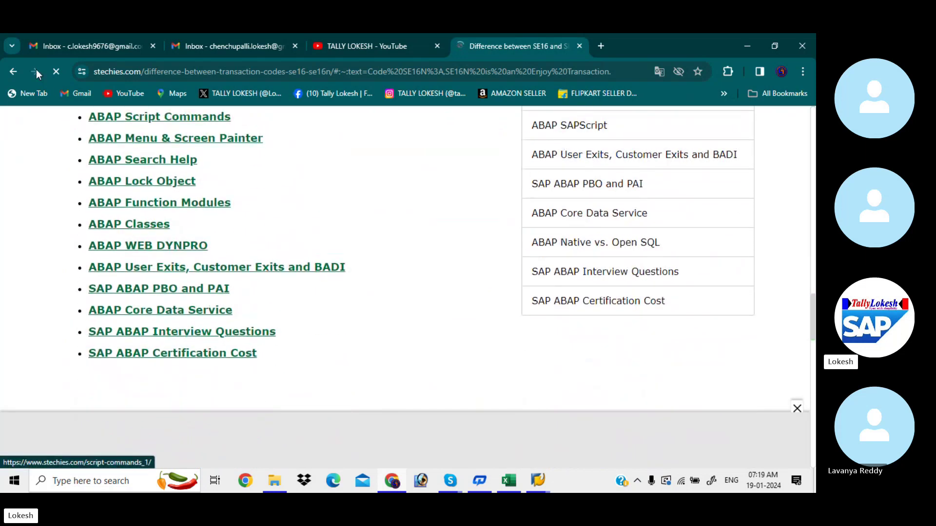
left_click(11, 73)
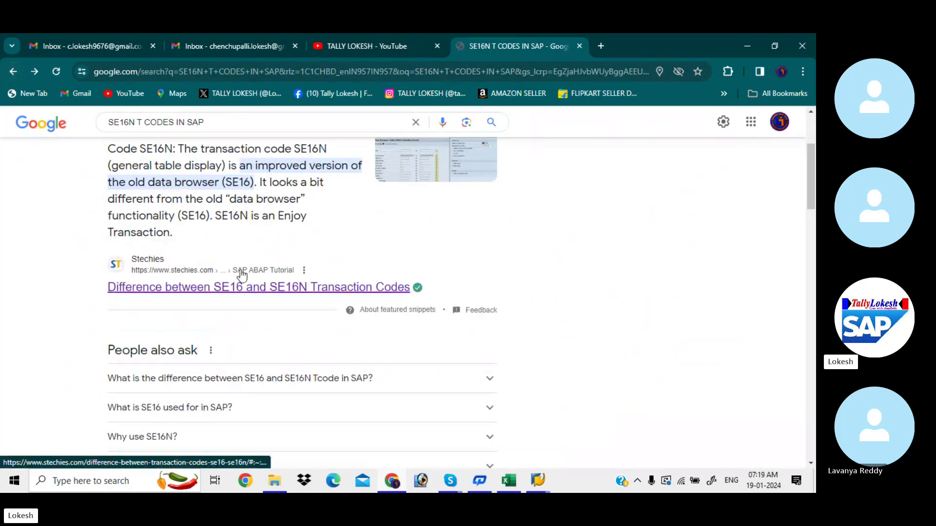
Open TutorialKart's SE16N page from the search results, go to its SAP FICO tutorial and read through the module overview and syllabus.
left_click_drag(811, 189, 812, 244)
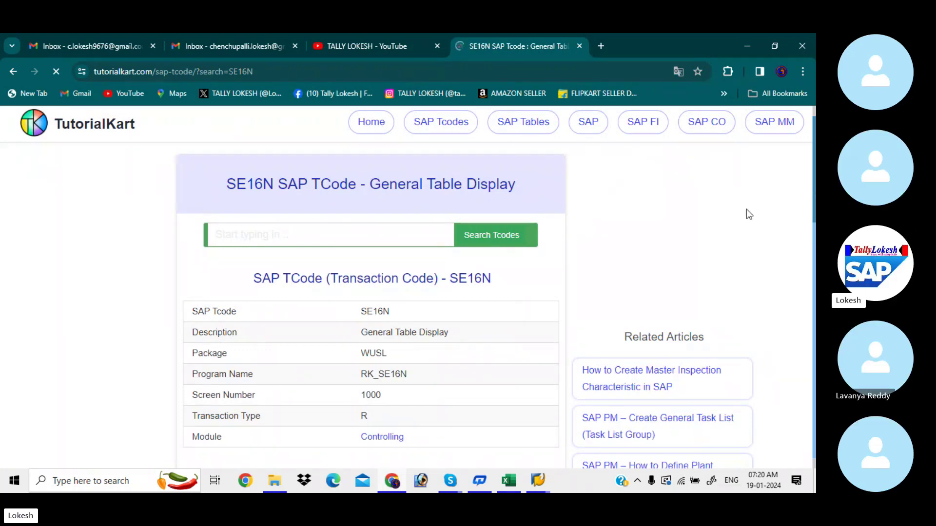
left_click(645, 123)
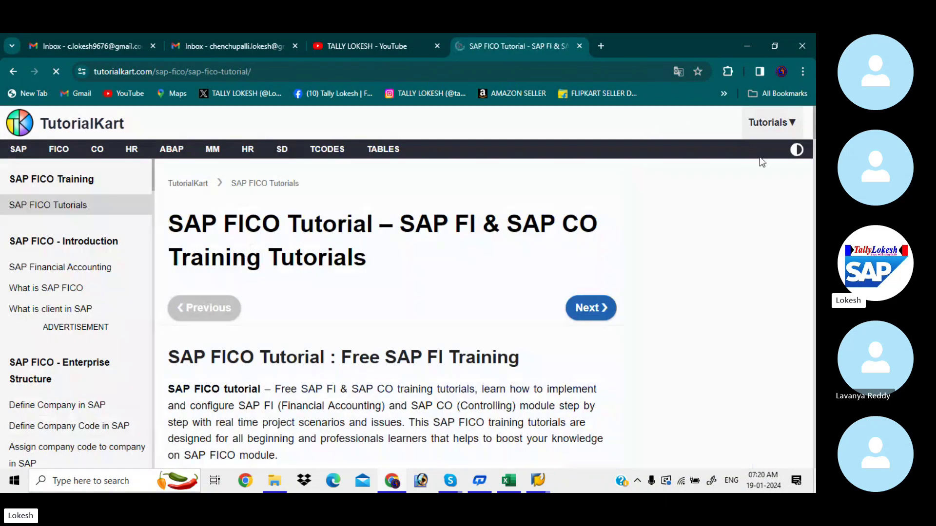
scroll(391, 312, "down", 5)
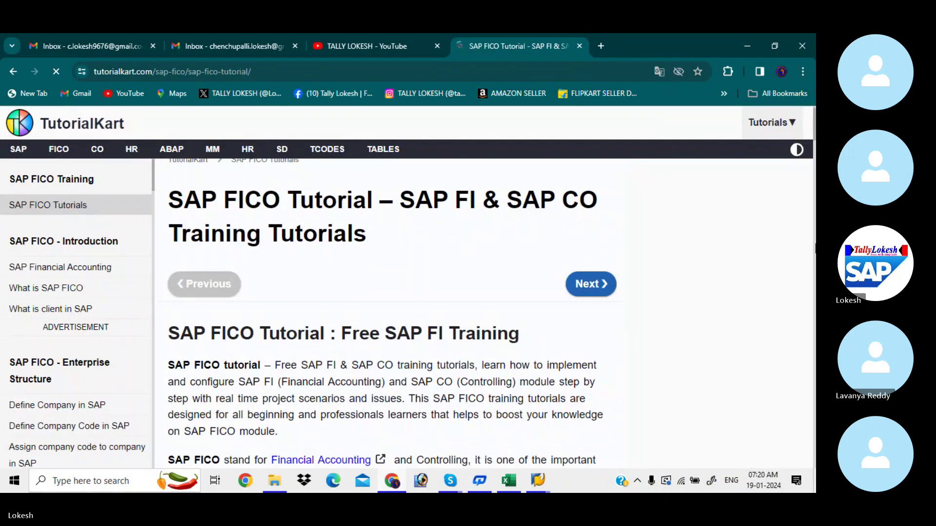
scroll(392, 312, "down", 8)
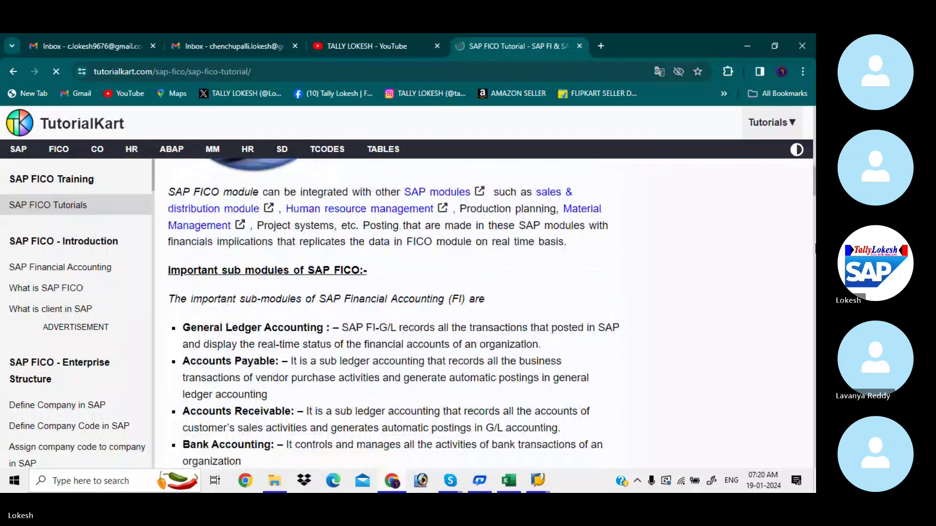
scroll(392, 312, "down", 5)
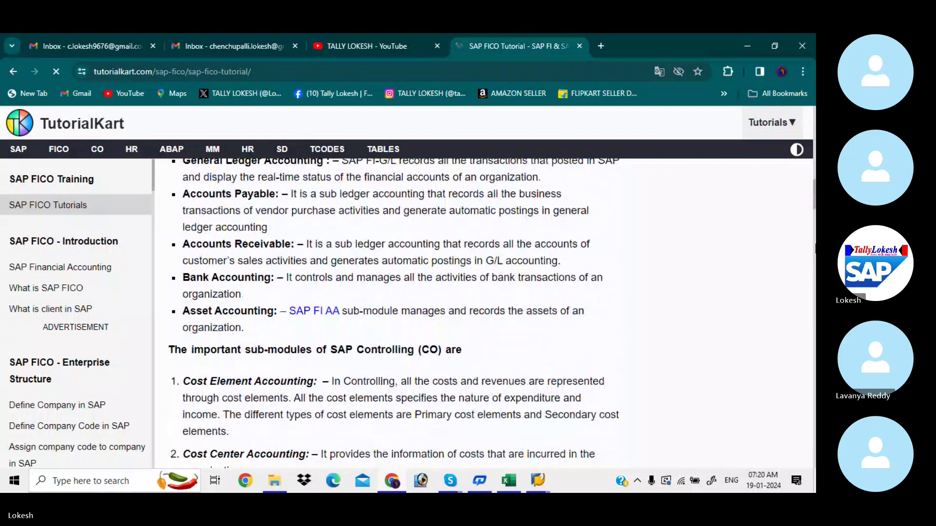
scroll(392, 312, "down", 6)
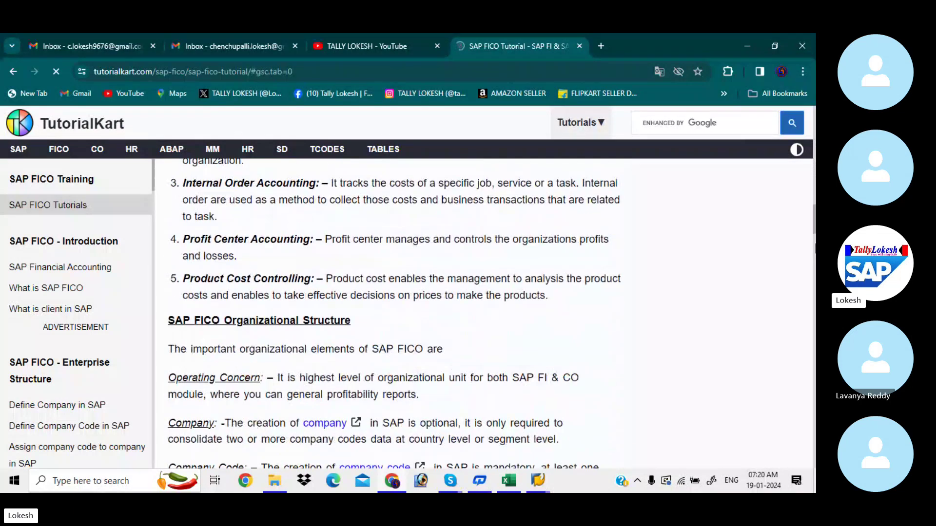
scroll(392, 312, "down", 6)
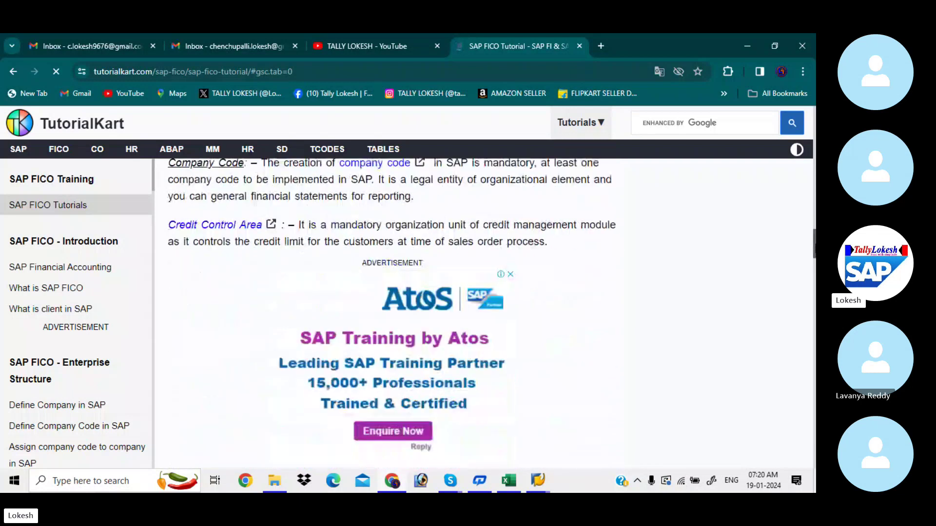
scroll(392, 312, "down", 9)
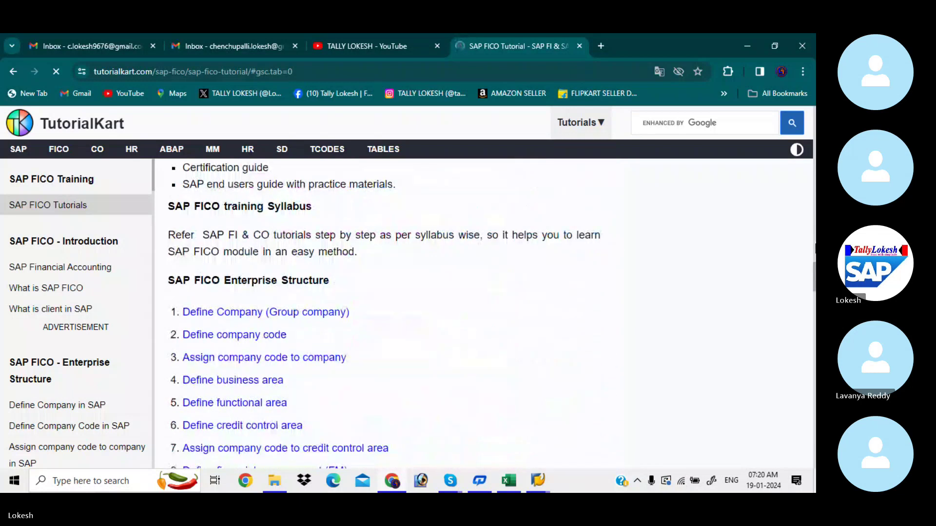
scroll(392, 312, "down", 5)
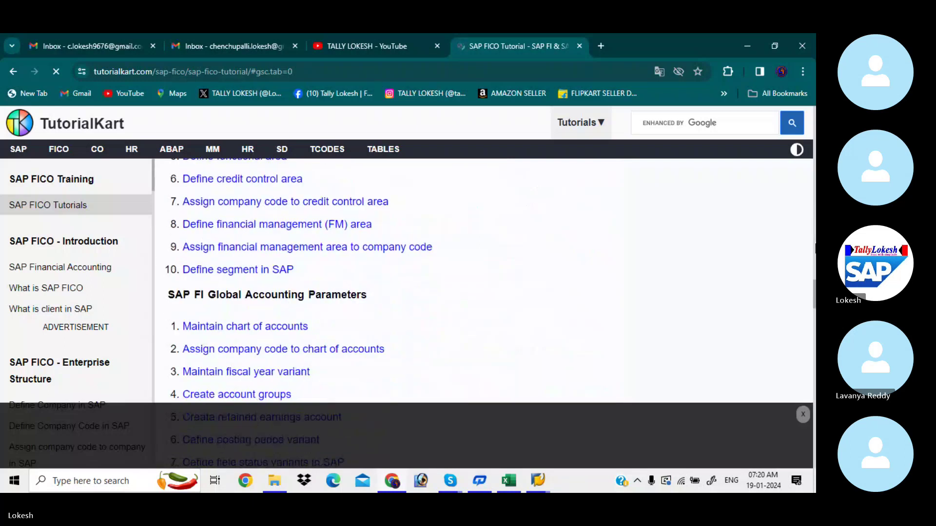
scroll(392, 312, "down", 7)
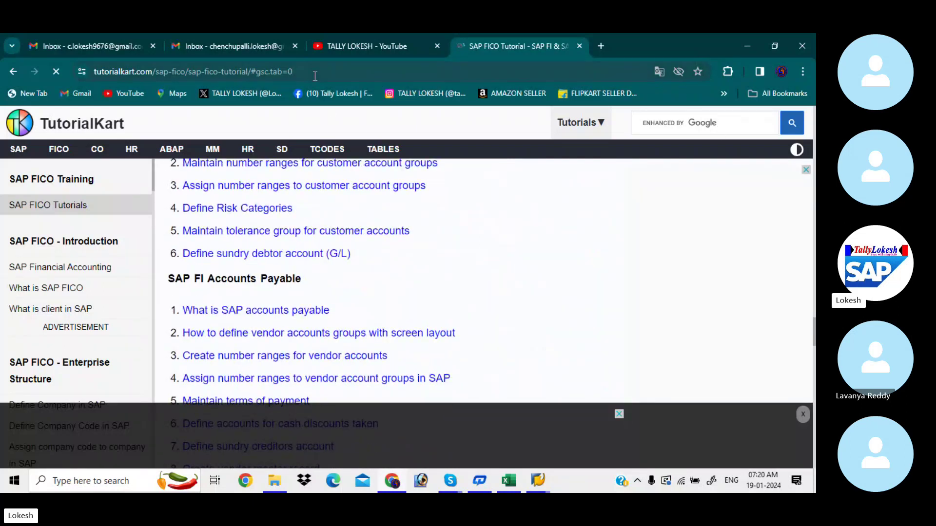
Open TutorialKart's complete SAP Tcodes list, dismissing the ad, and look through the module-wise transaction codes.
left_click(338, 151)
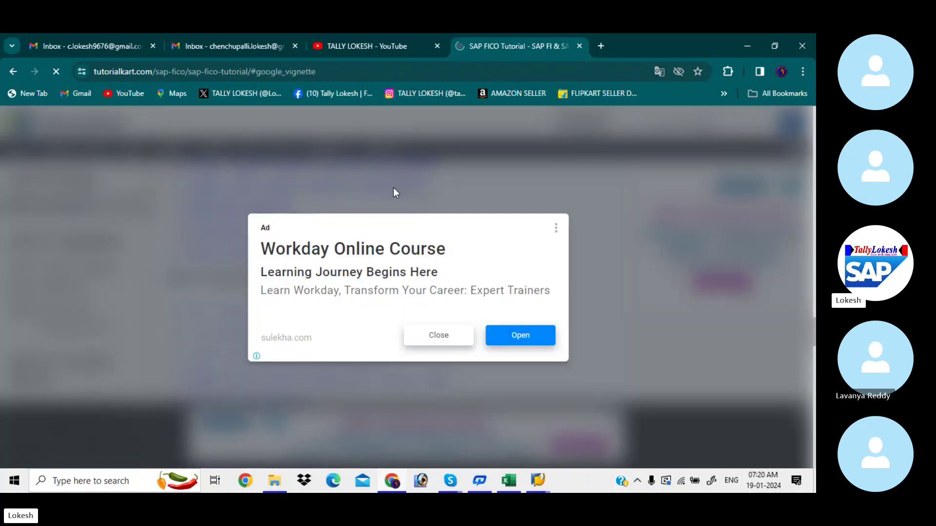
left_click(453, 343)
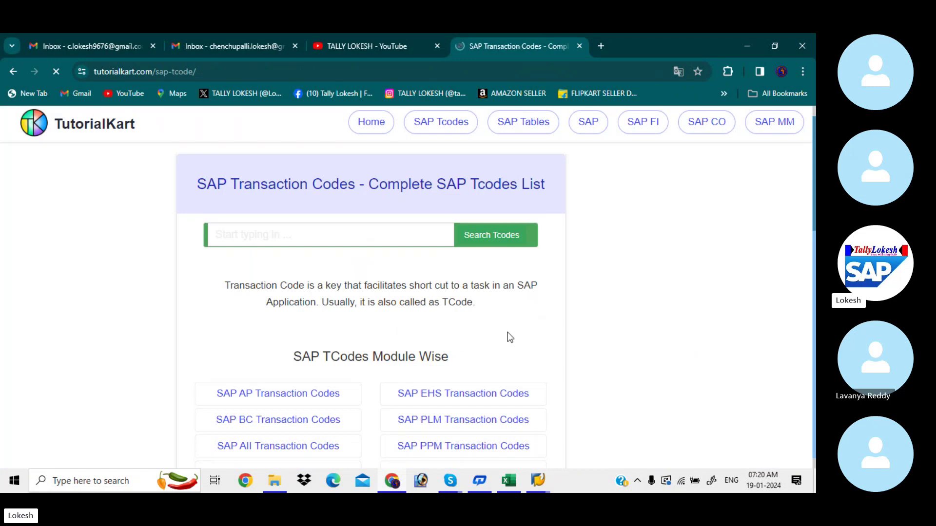
scroll(370, 288, "down", 5)
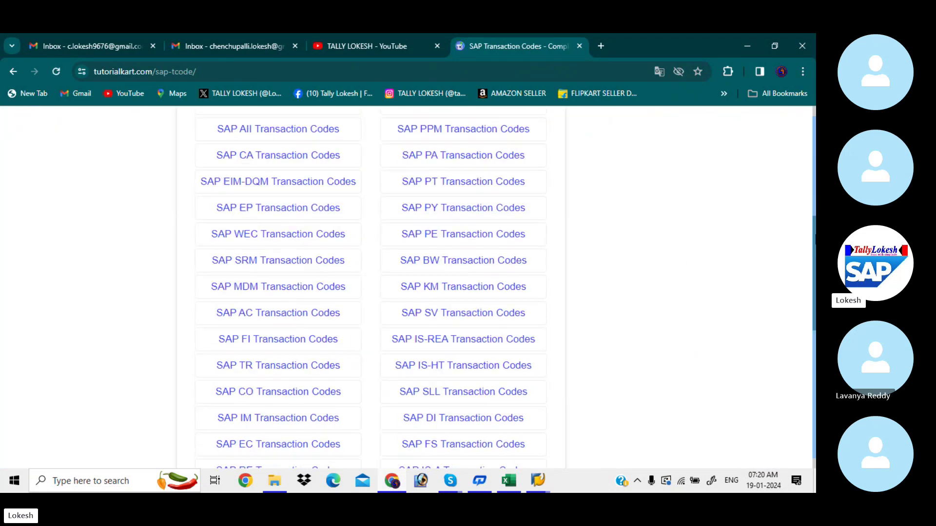
scroll(370, 287, "down", 6)
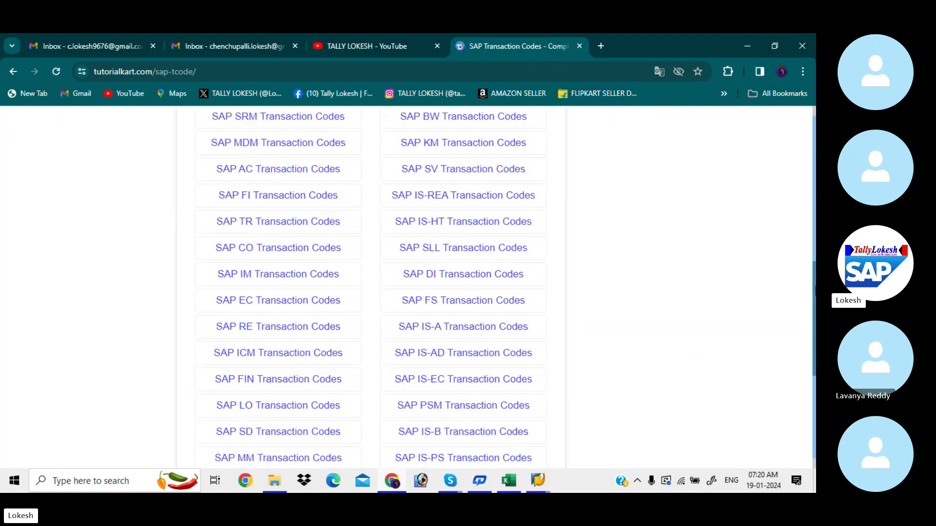
scroll(371, 288, "up", 12)
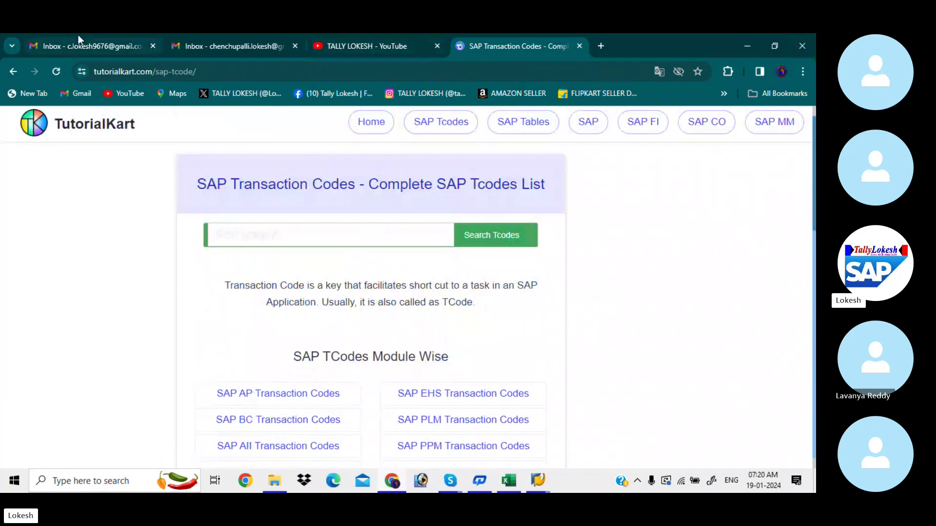
Return to the Google results for the SE16N search and clear the search query.
left_click(13, 72)
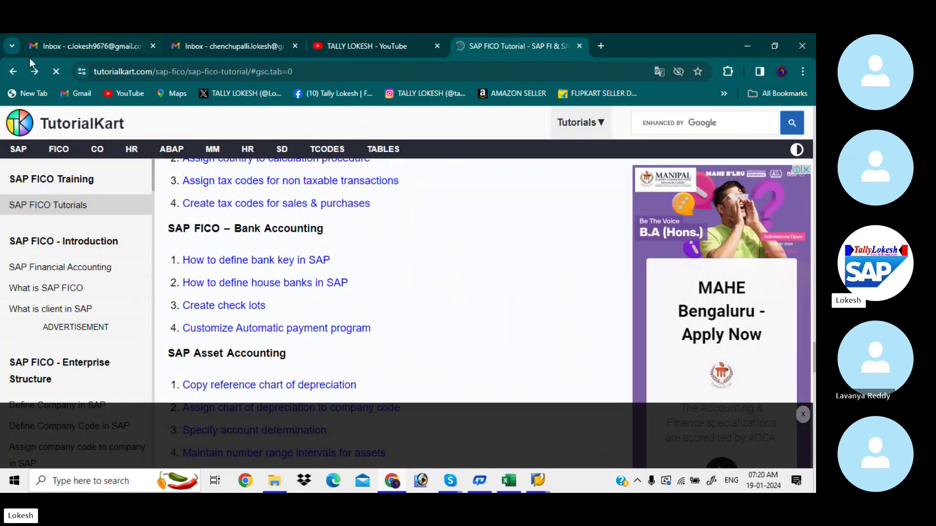
left_click(13, 72)
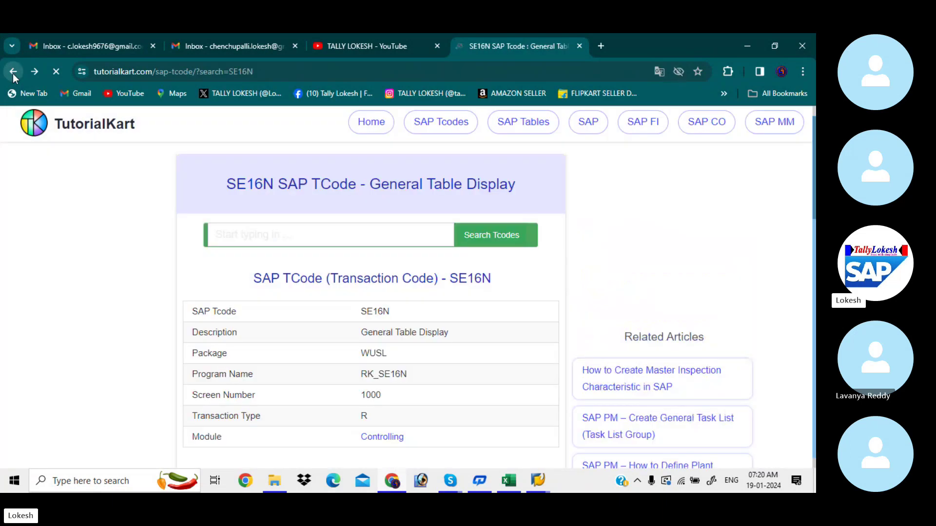
left_click(12, 72)
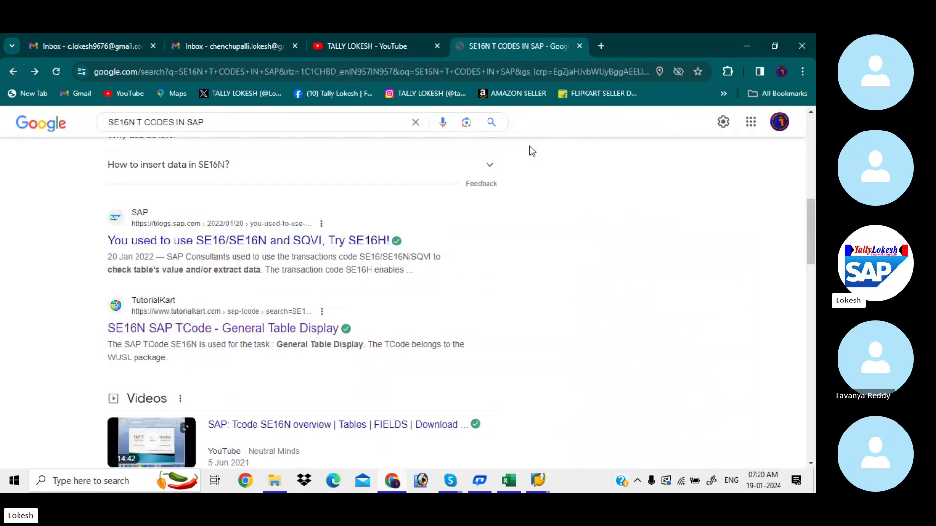
left_click(420, 120)
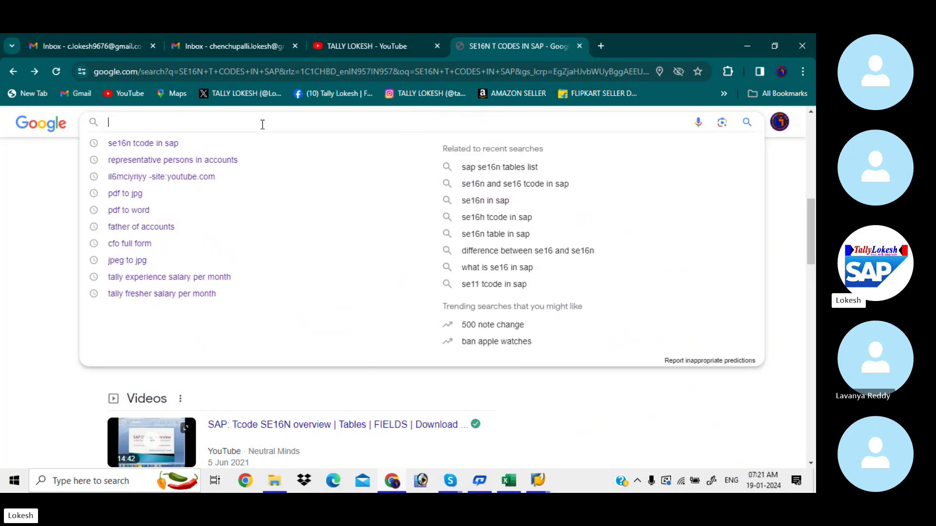
type("CUSTOMER")
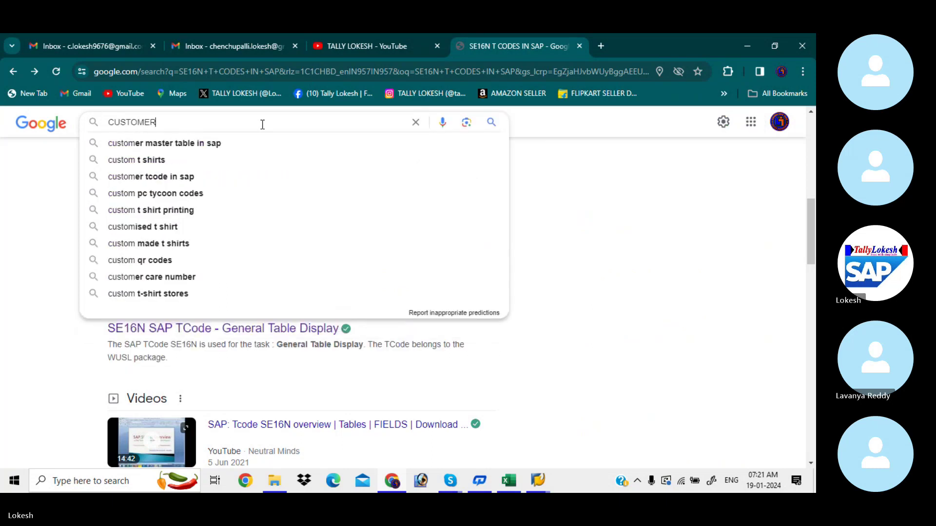
key("BackSpace")
key("BackSpace")
key("BackSpace")
key("BackSpace")
key("BackSpace")
key("BackSpace")
key("BackSpace")
key("BackSpace")
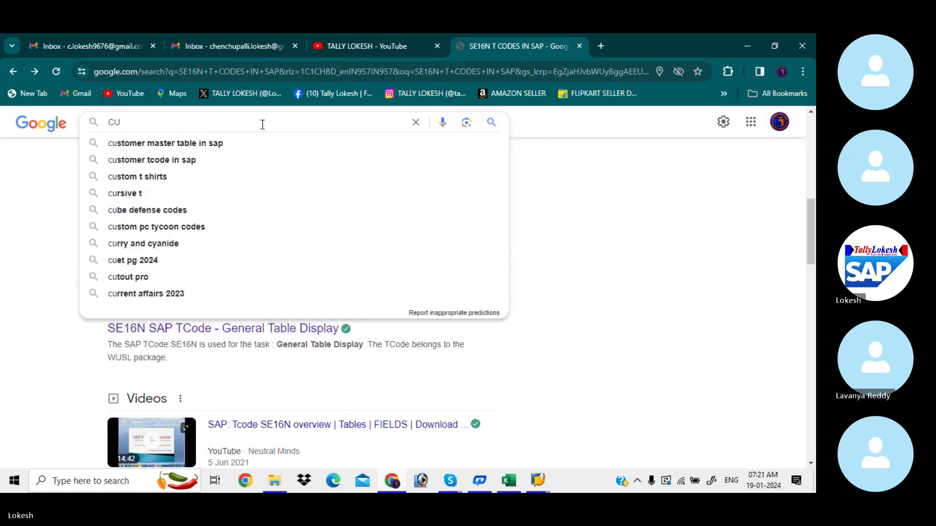
Search Google for "asset master data t CODES IN SAP".
type("ASSET")
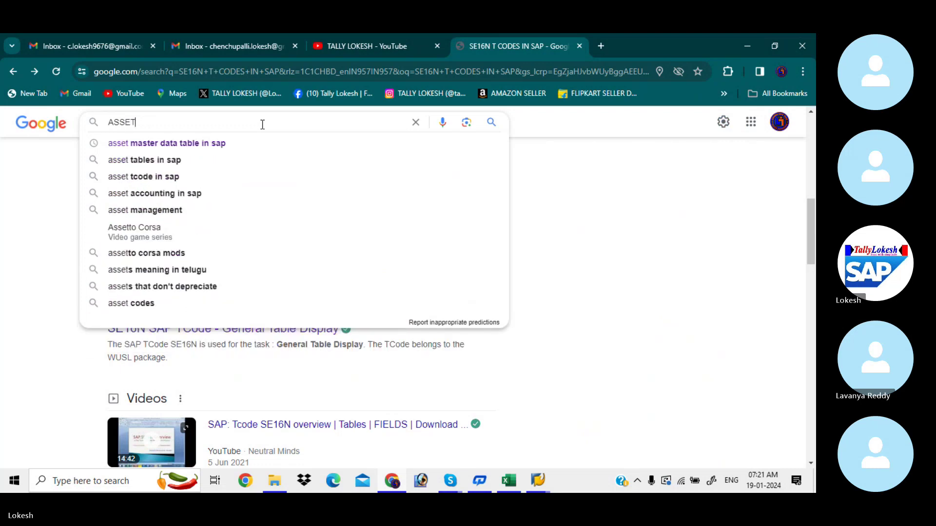
key("Down")
key("Down")
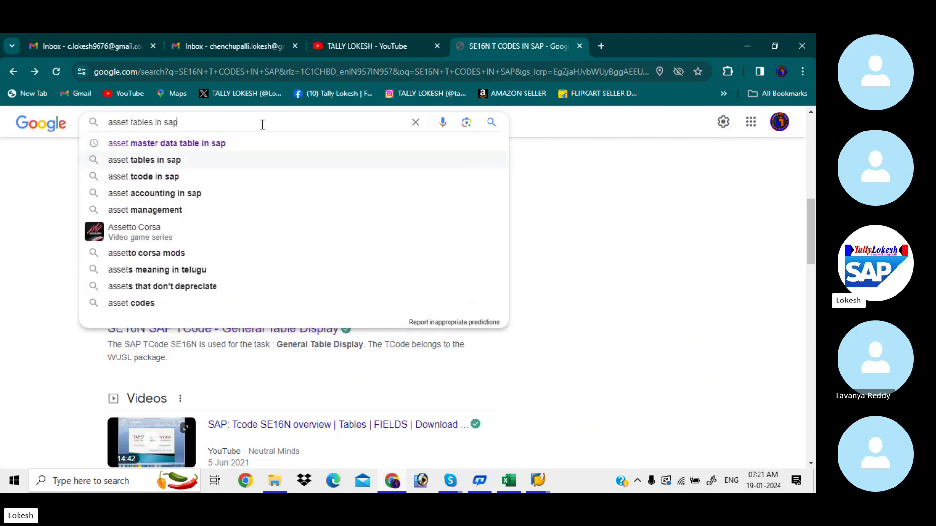
key("Up")
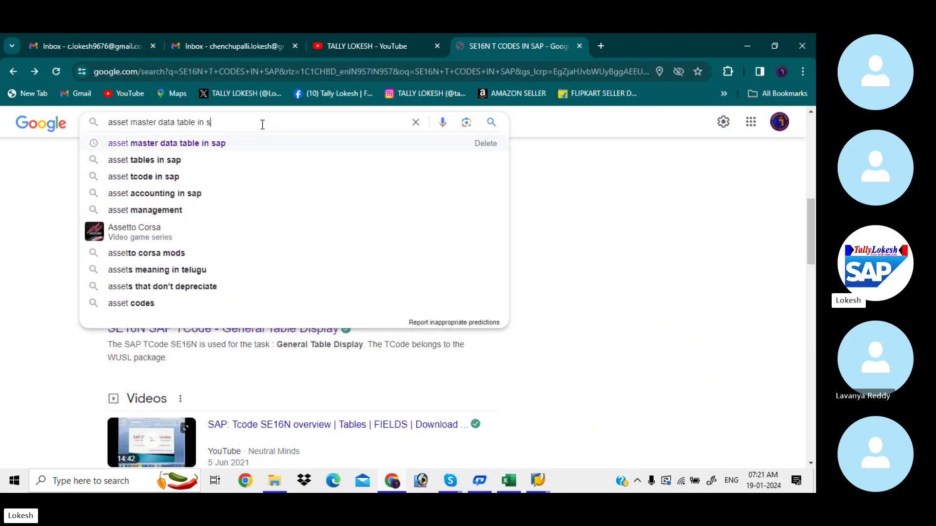
key("BackSpace")
key("BackSpace")
key("BackSpace")
key("BackSpace")
key("BackSpace")
key("BackSpace")
key("BackSpace")
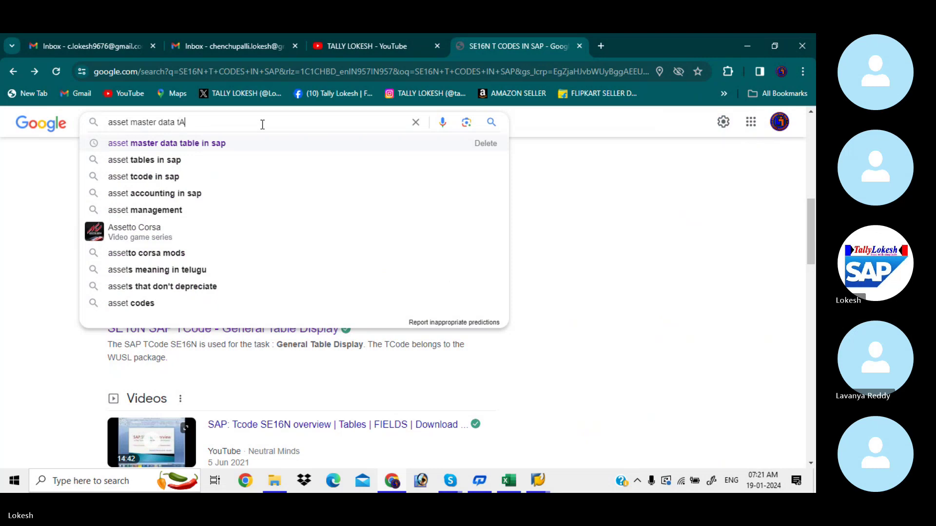
type("ES")
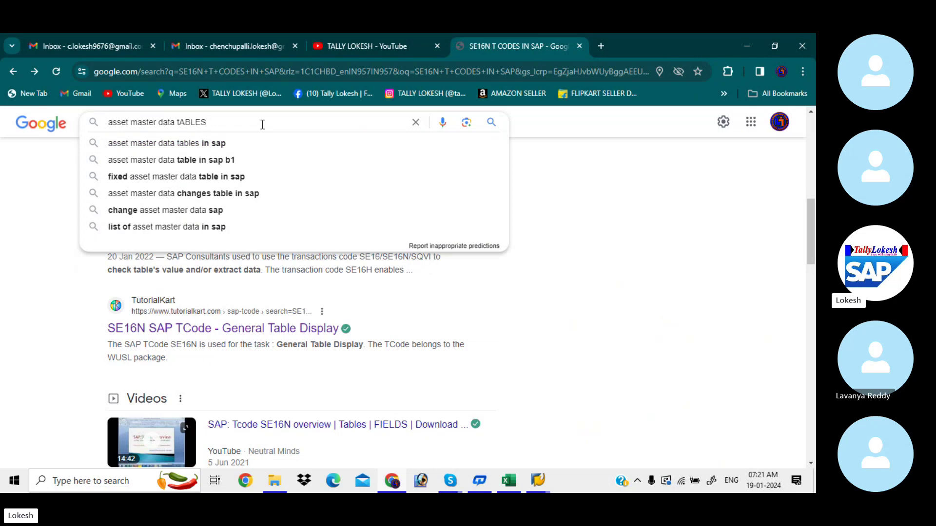
key("BackSpace")
key("BackSpace")
key("BackSpace")
key("BackSpace")
key("BackSpace")
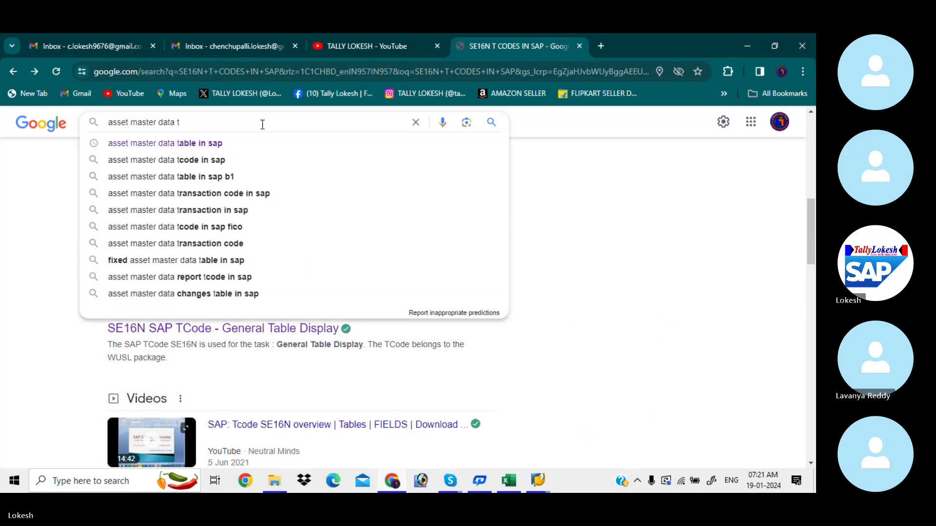
type("CODES ")
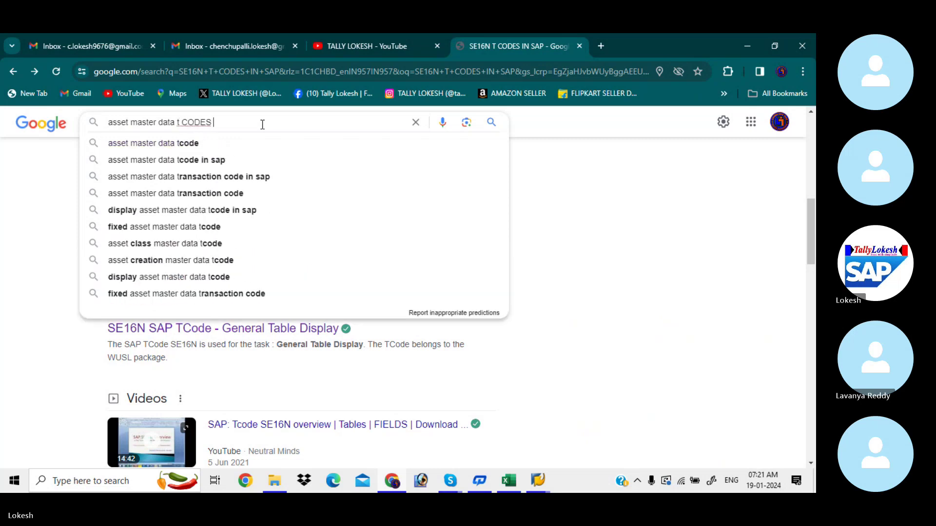
type("IN SAP")
key("Return")
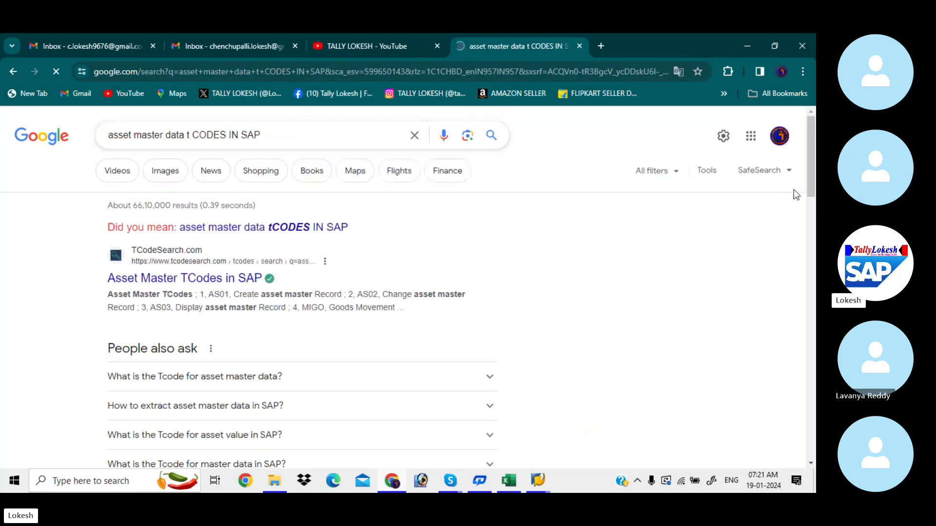
Open TutorialKart's SAP Display Asset Master Tcodes result and look through the table of transaction codes, descriptions and modules.
left_click_drag(811, 180, 813, 245)
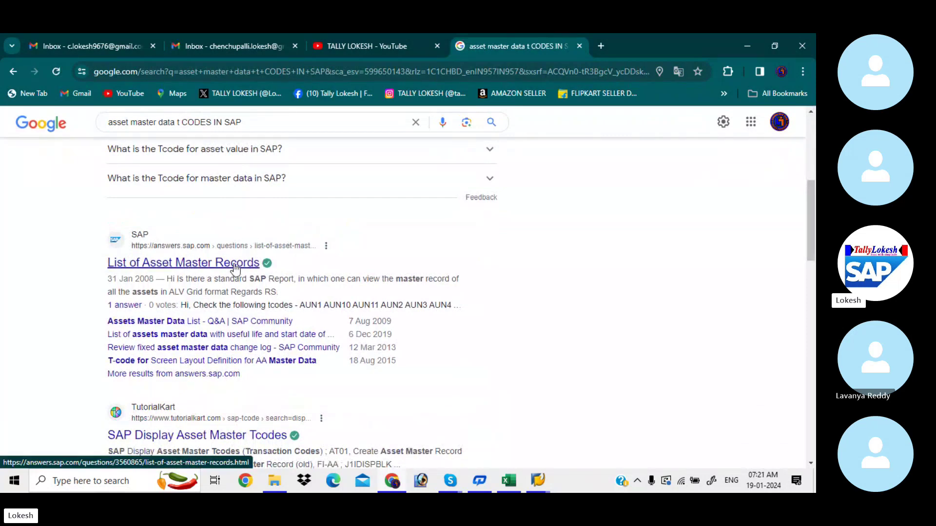
left_click(204, 441)
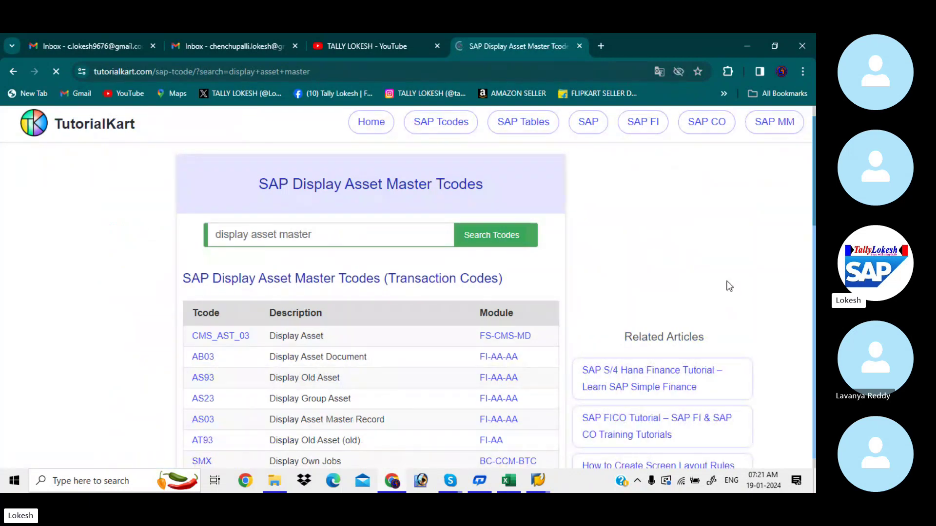
scroll(729, 286, "down", 2)
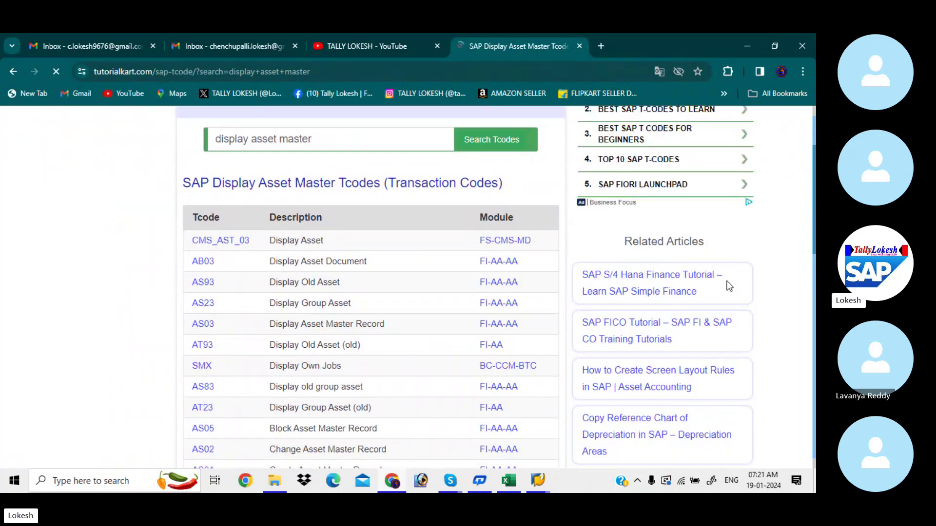
scroll(729, 286, "down", 1)
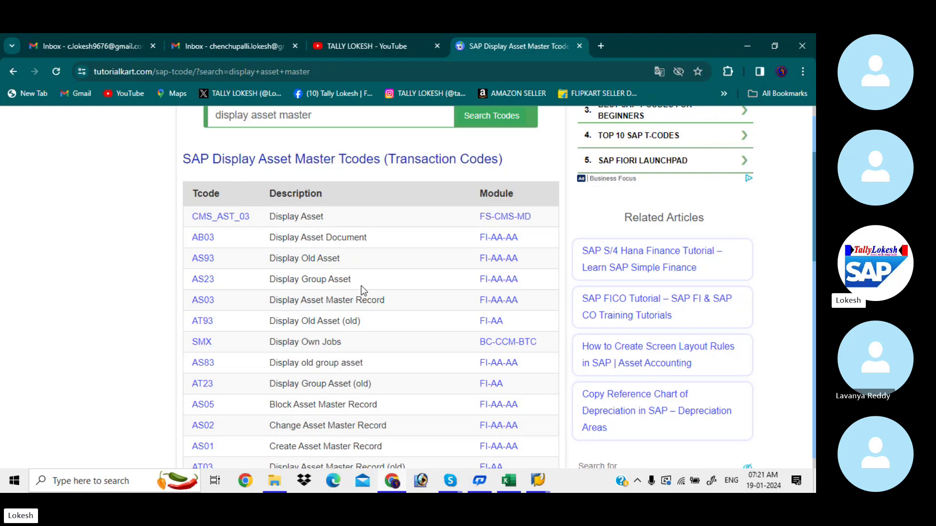
scroll(363, 291, "down", 4)
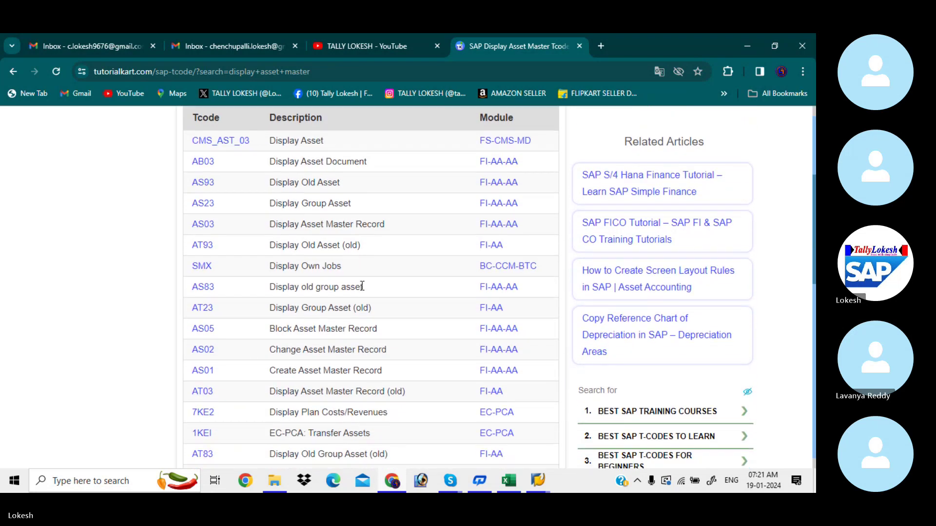
scroll(363, 291, "down", 4)
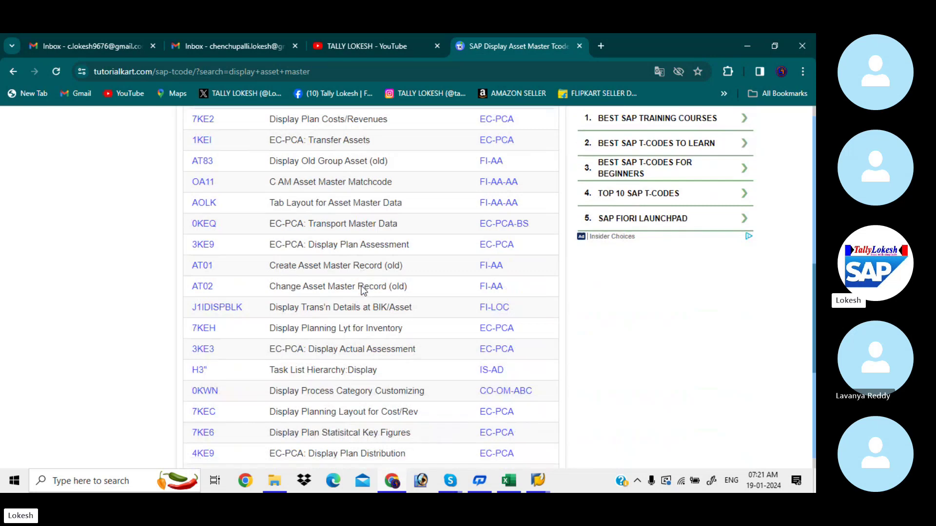
Look through the remaining asset master transaction codes and go back to the start of the table.
scroll(363, 291, "down", 3)
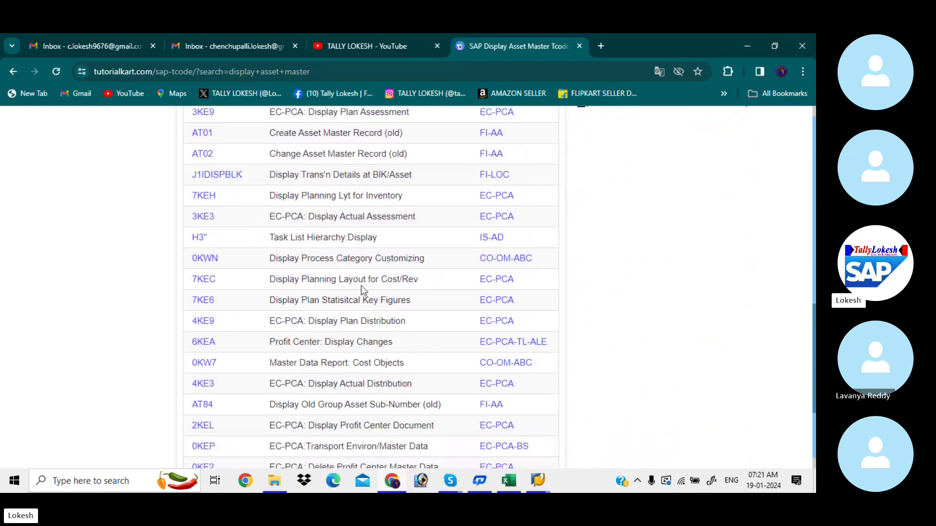
scroll(364, 291, "down", 3)
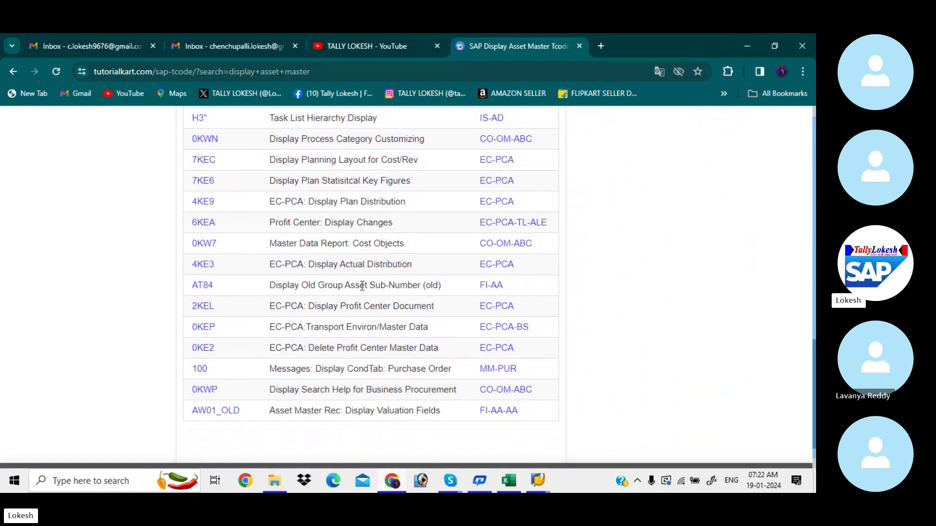
scroll(363, 290, "up", 10)
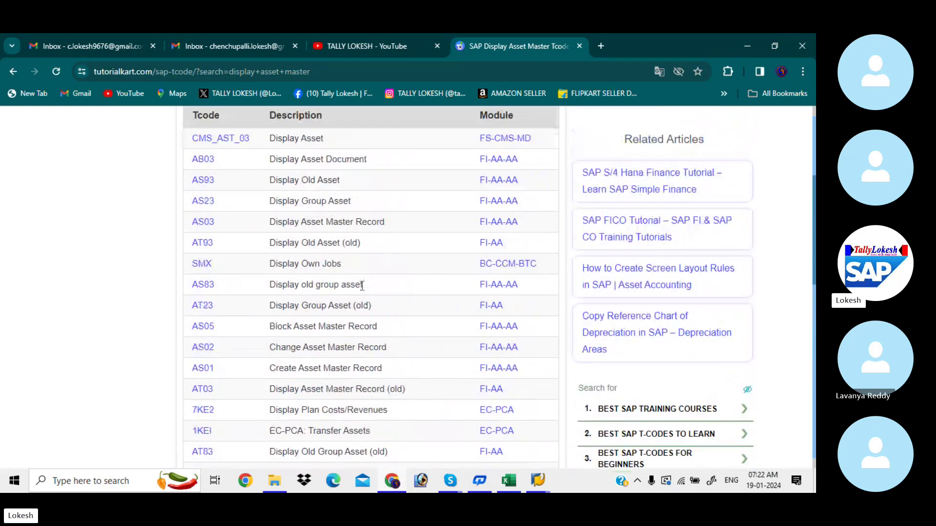
scroll(363, 291, "up", 3)
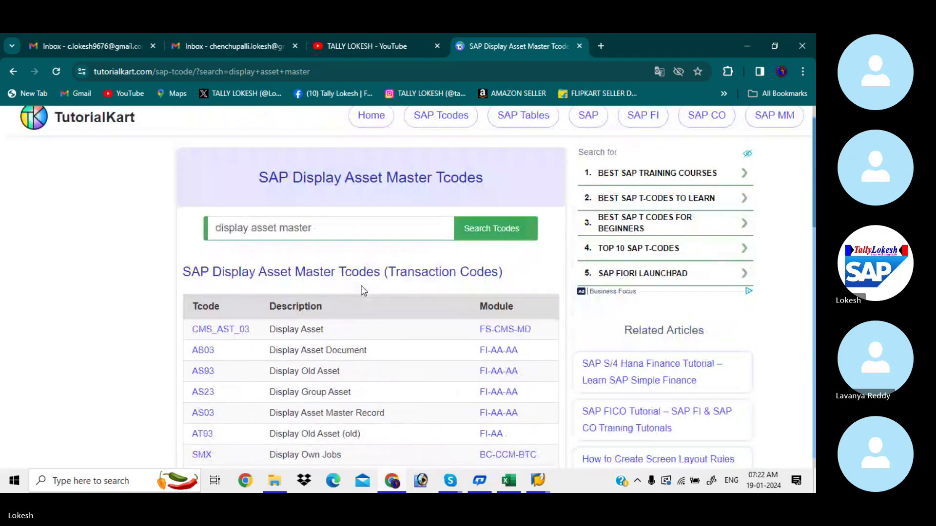
Return to the Google results and search for "cost center master data t codes in sap" using the suggested query.
left_click(13, 71)
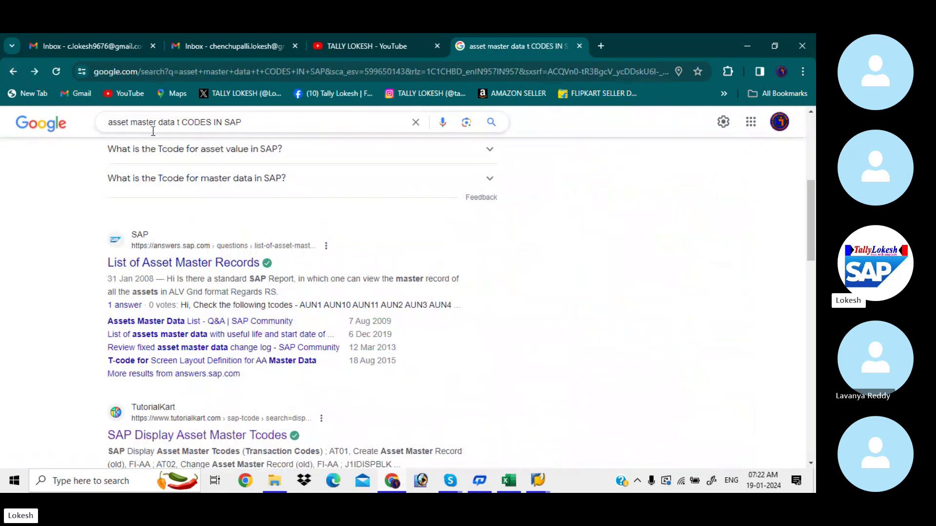
left_click(130, 120)
key("BackSpace")
key("BackSpace")
key("BackSpace")
key("BackSpace")
key("BackSpace")
key("BackSpace")
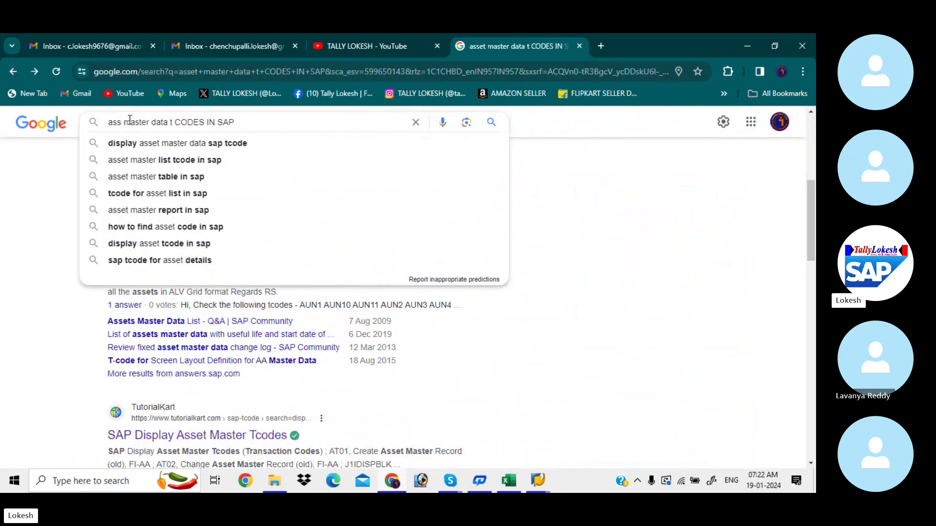
type("CO")
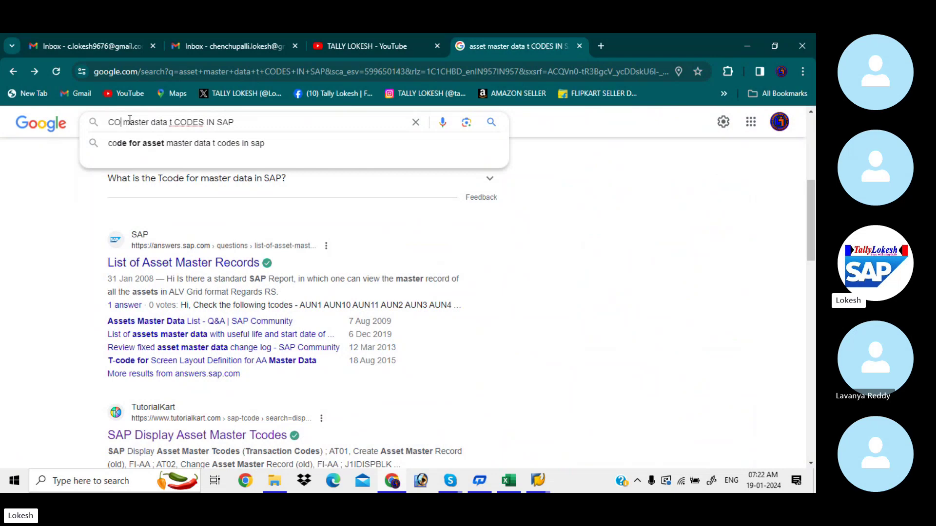
type("ST")
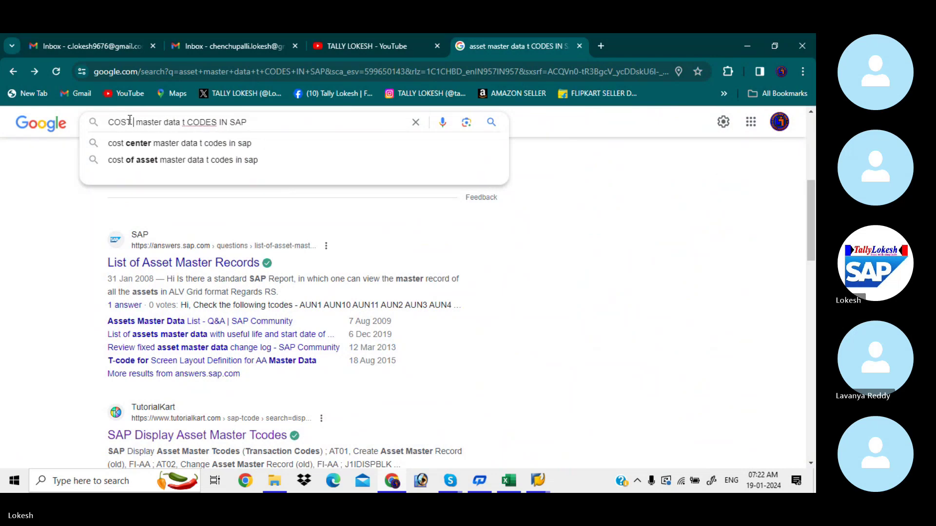
key("Down")
key("Return")
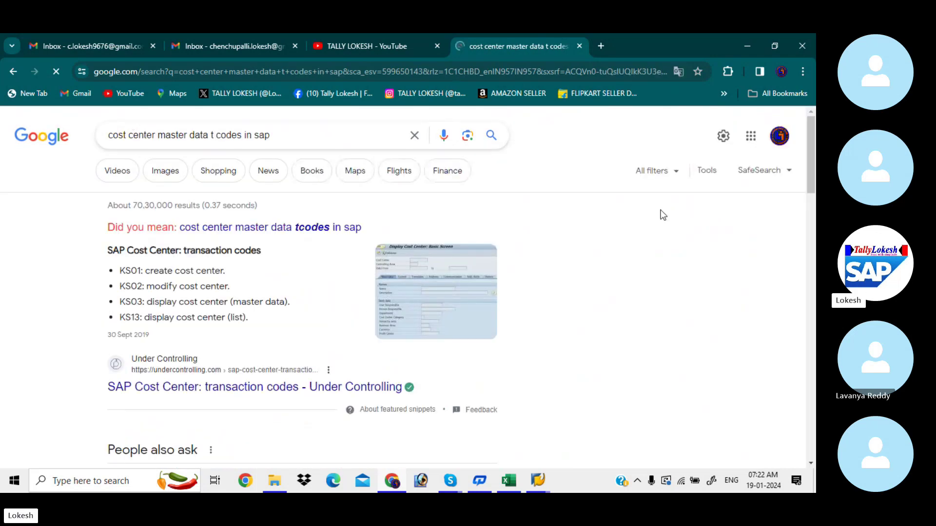
Open TCodeSearch.com's Cost Center Master TCodes in SAP result and look through its table of transaction codes.
left_click_drag(812, 160, 813, 223)
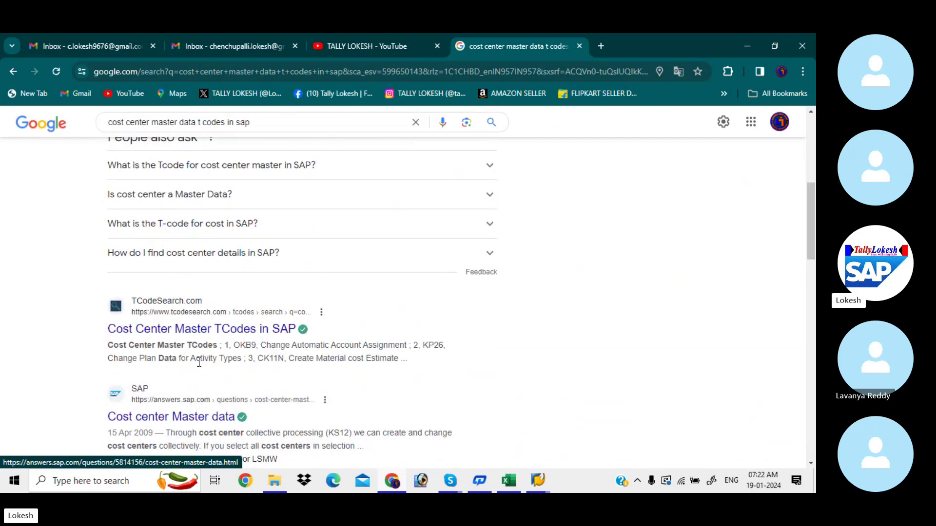
left_click(210, 331)
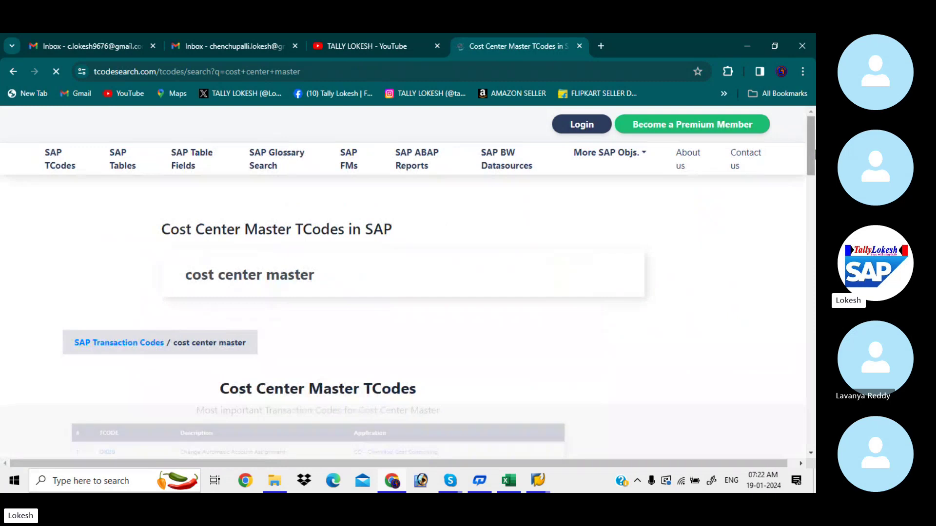
scroll(438, 268, "down", 6)
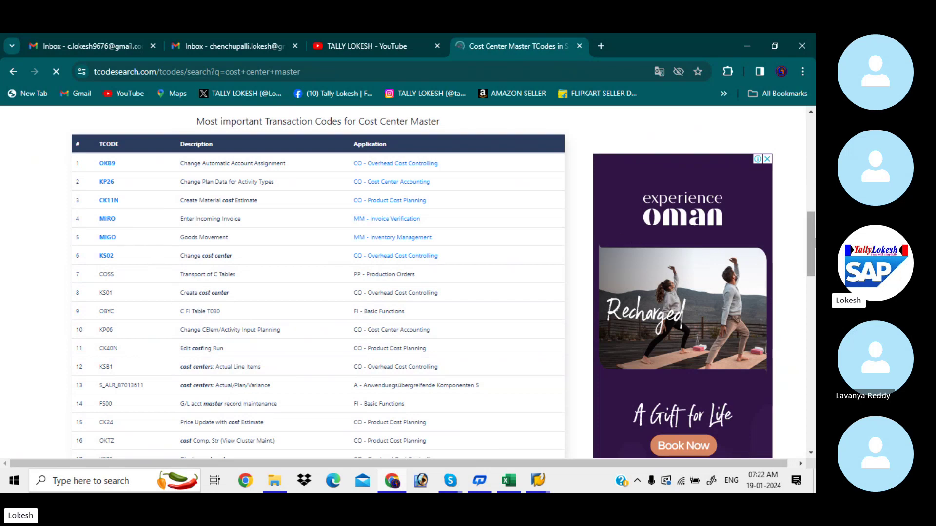
scroll(318, 282, "down", 3)
scroll(317, 283, "down", 3)
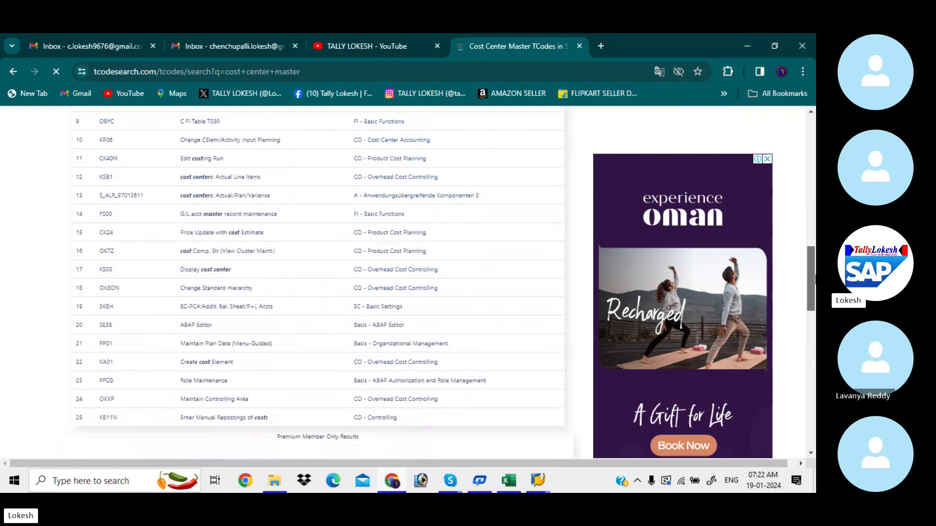
left_click_drag(814, 295, 814, 275)
scroll(710, 341, "down", 5)
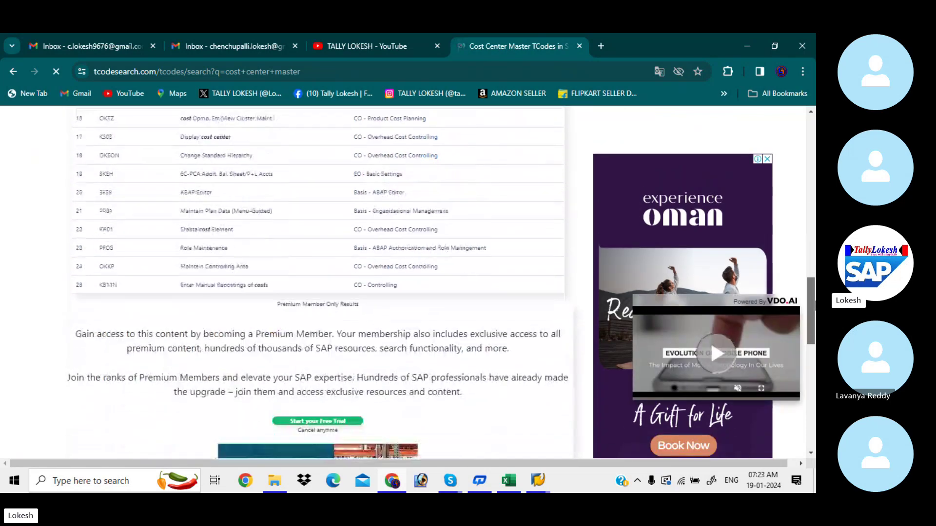
scroll(710, 340, "up", 15)
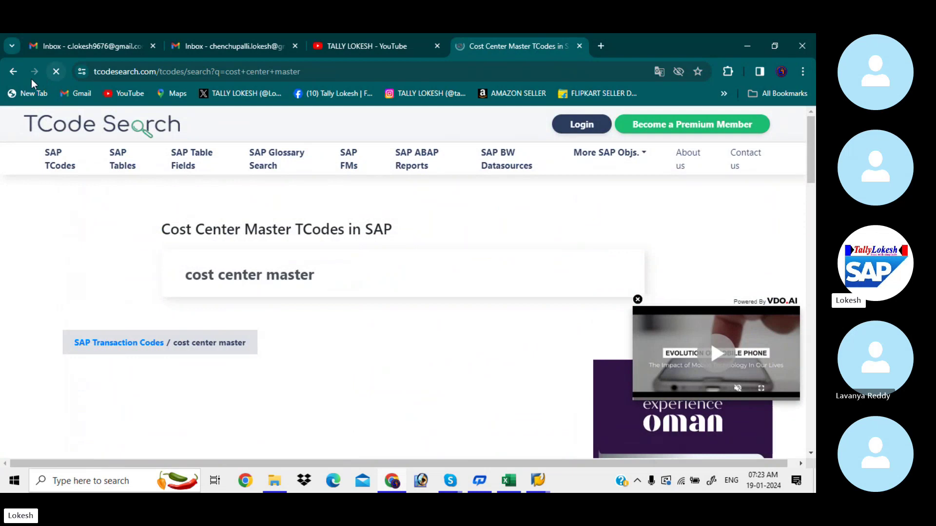
Return to the Google results and search for the suggested query "customer master data tcodes in sap".
left_click(13, 71)
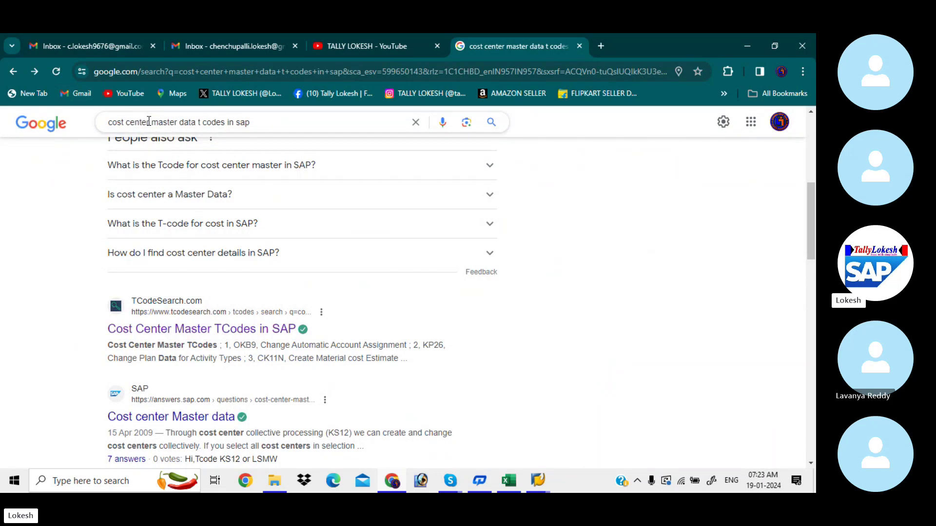
left_click_drag(148, 122, 74, 122)
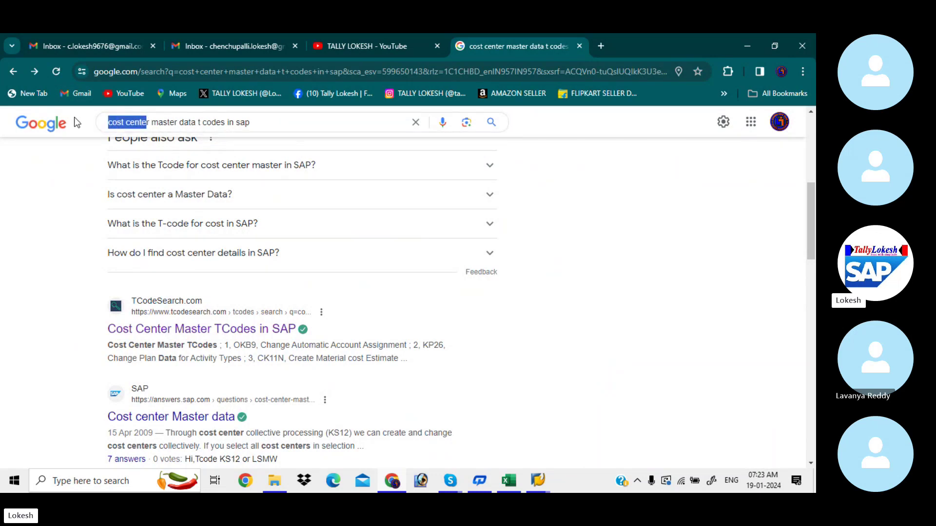
type("CUSTMER")
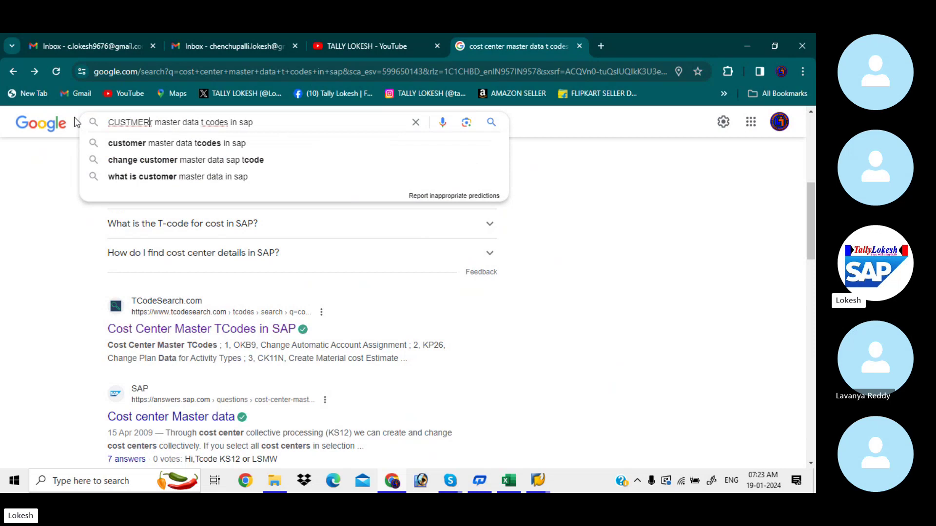
key("Down")
key("Return")
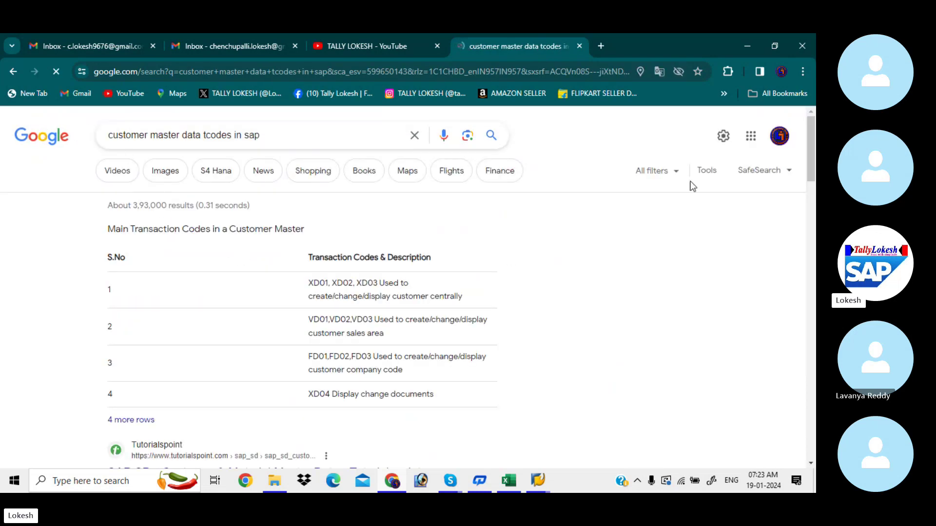
Open Tutorialspoint's SAP SD - Customer & Material Master Data page and examine the customer master key tables and main transaction codes.
scroll(294, 226, "down", 4)
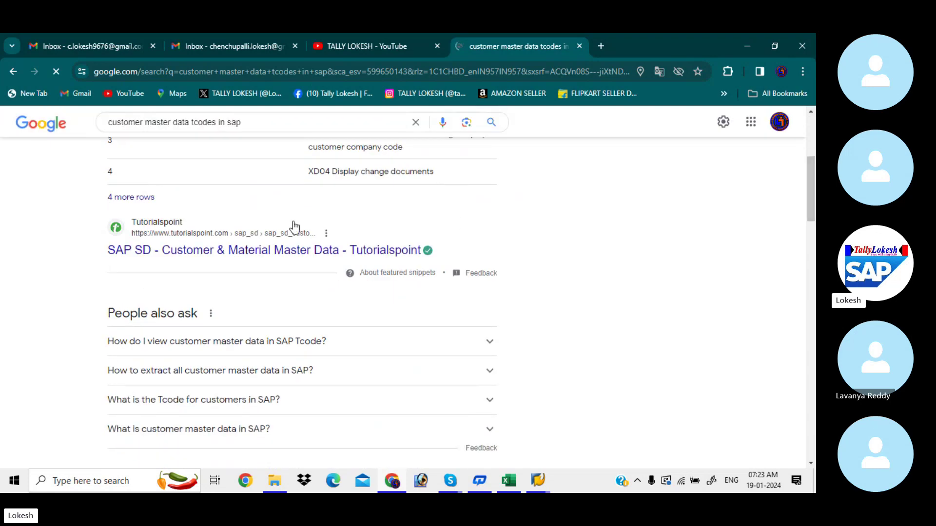
left_click(250, 255)
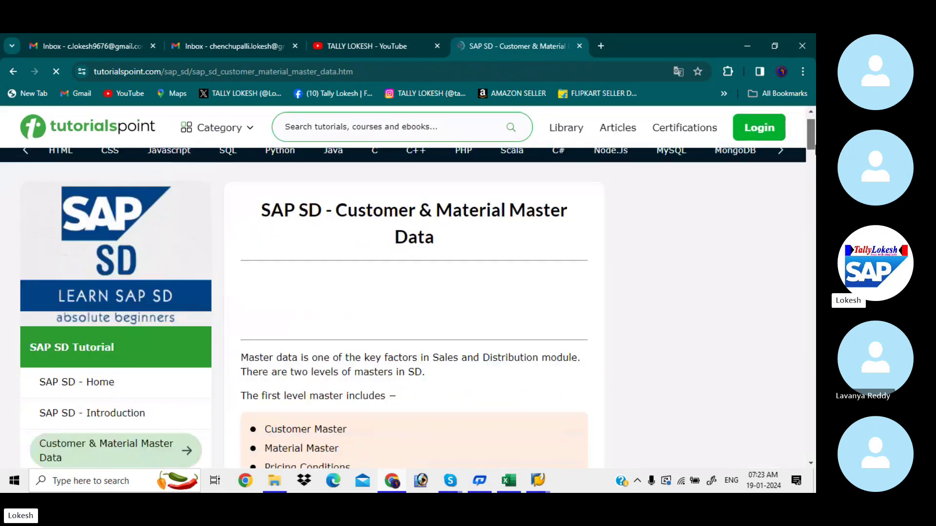
scroll(812, 190, "down", 12)
scroll(813, 190, "up", 1)
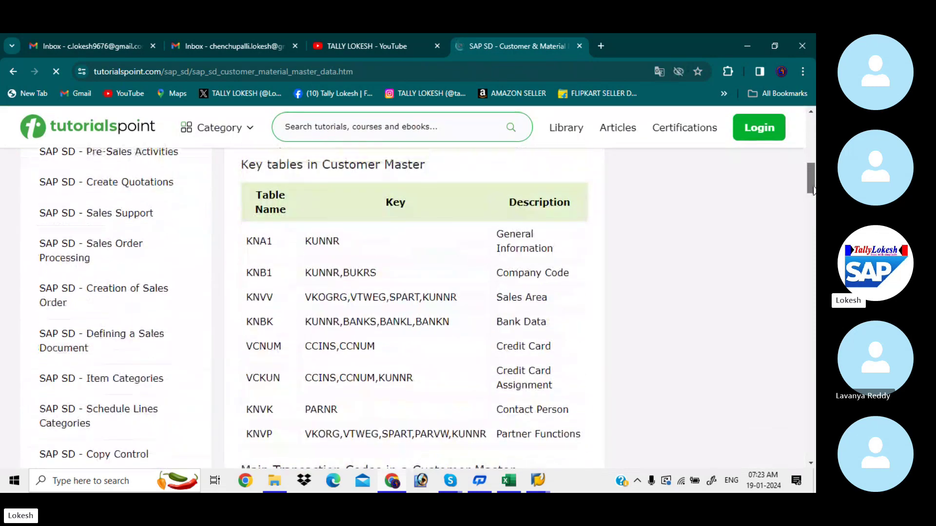
scroll(813, 190, "up", 1)
scroll(812, 190, "down", 5)
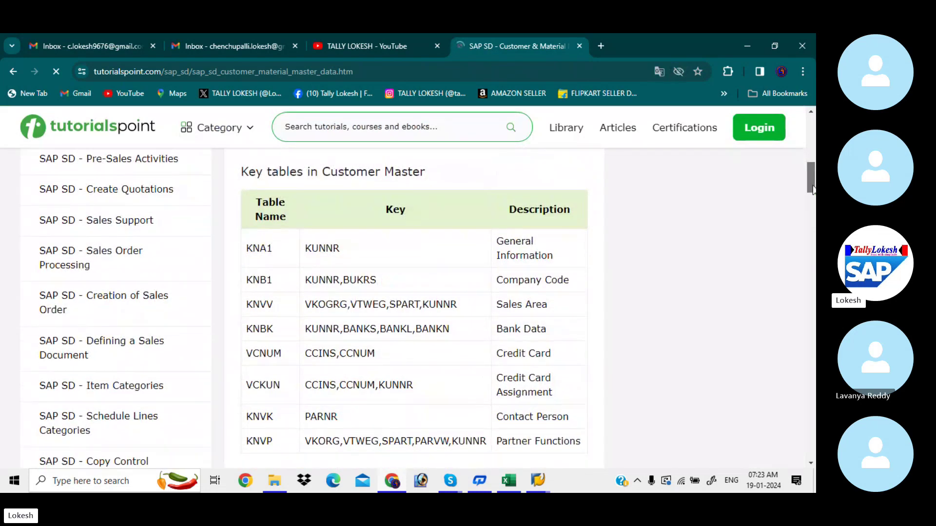
scroll(812, 194, "down", 10)
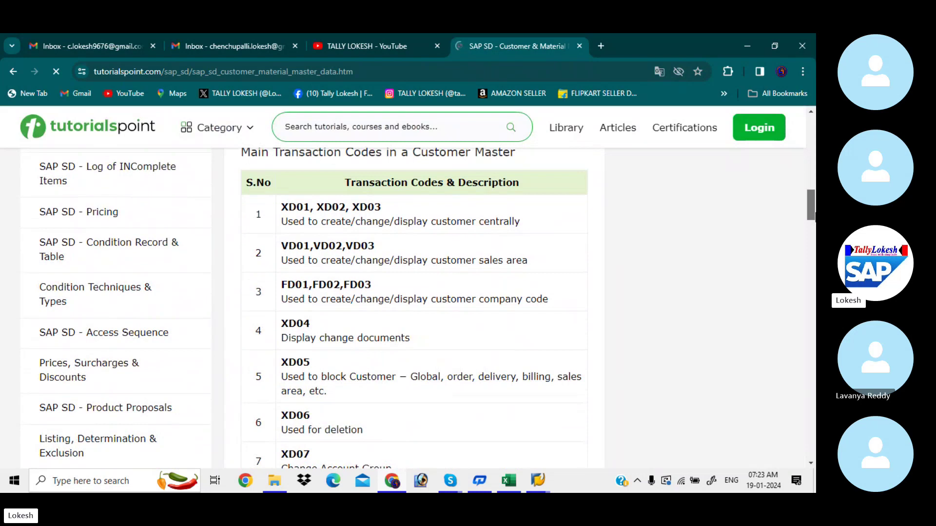
scroll(813, 218, "down", 5)
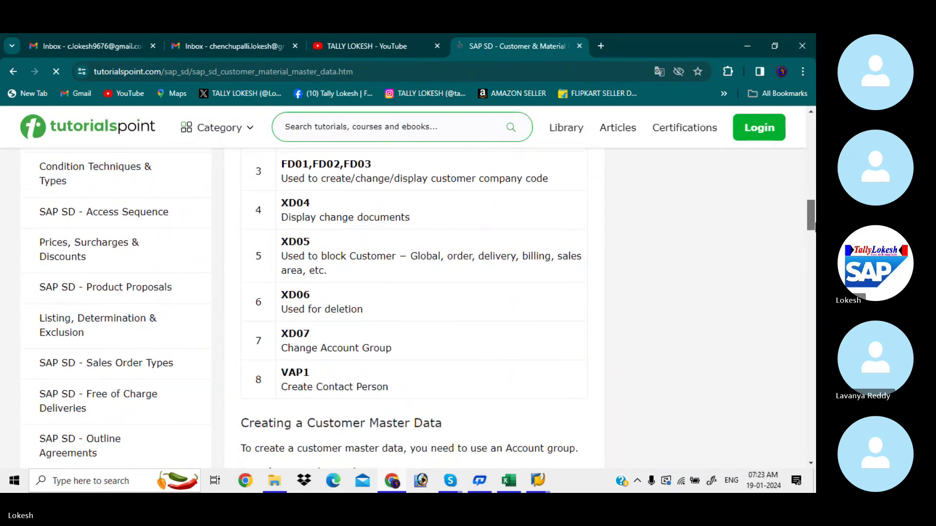
scroll(813, 222, "down", 5)
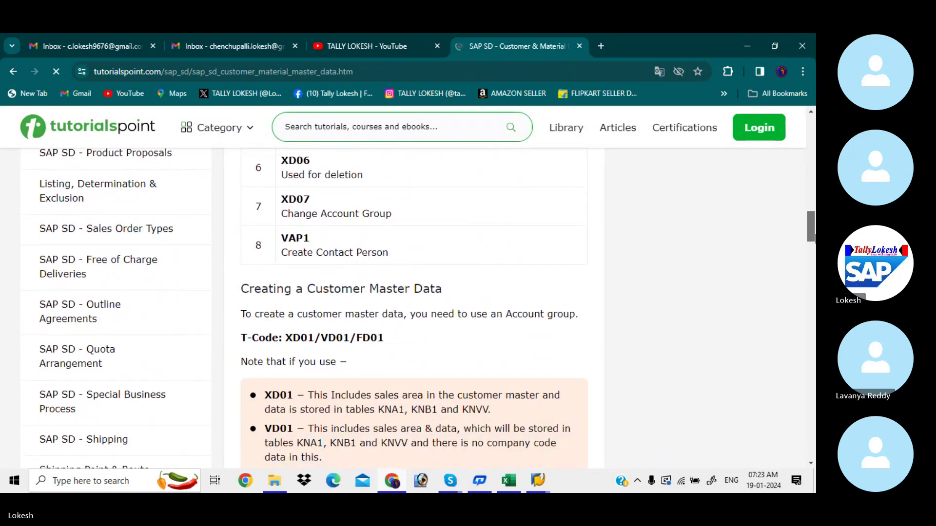
left_click_drag(811, 229, 812, 60)
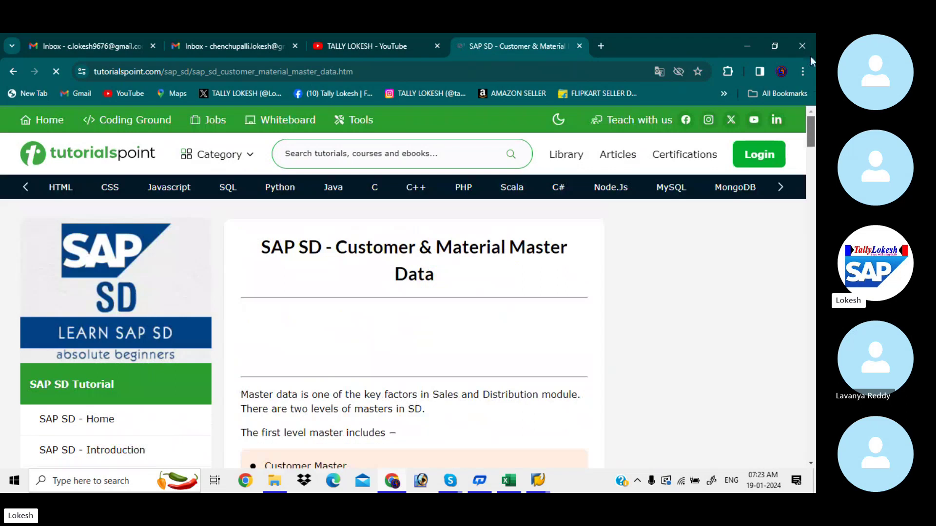
Return to the Google results, open TCodeSearch.com's Customer Master TCodes in SAP page and look through its transaction code table.
left_click(13, 73)
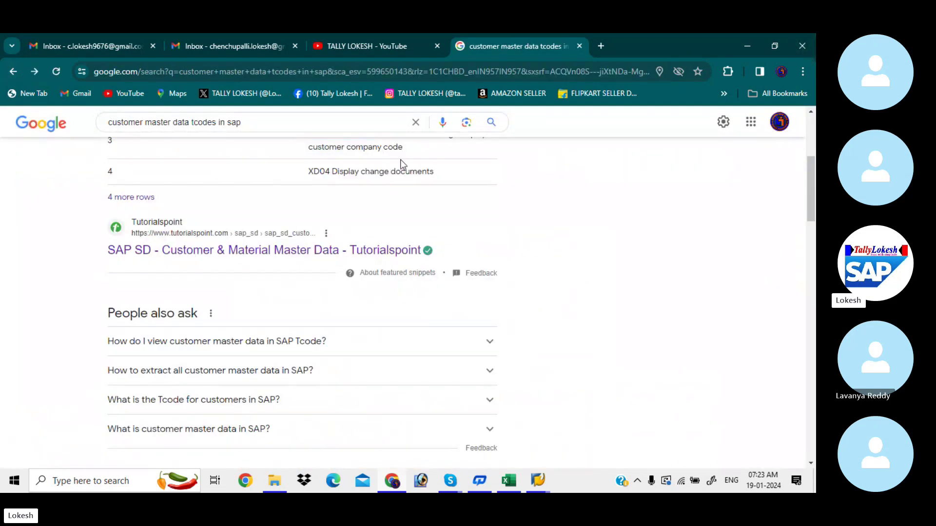
scroll(812, 190, "down", 5)
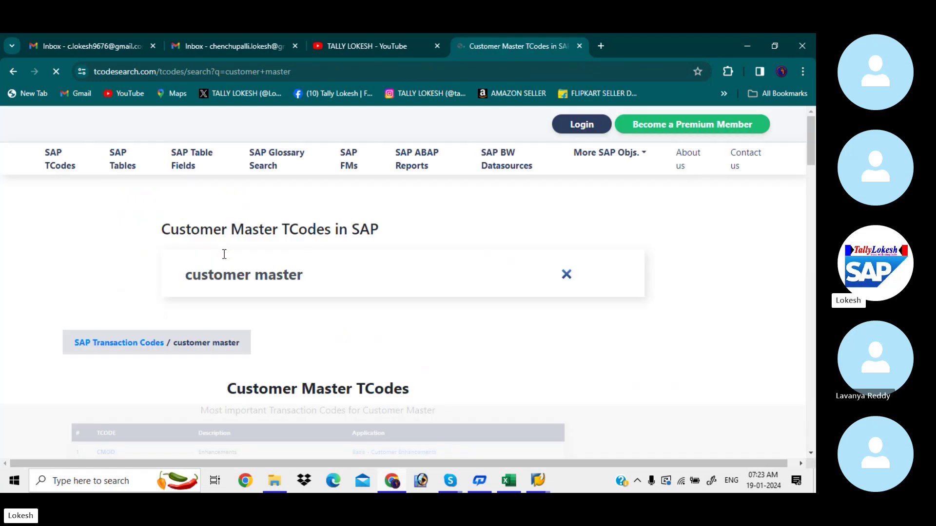
scroll(813, 135, "down", 5)
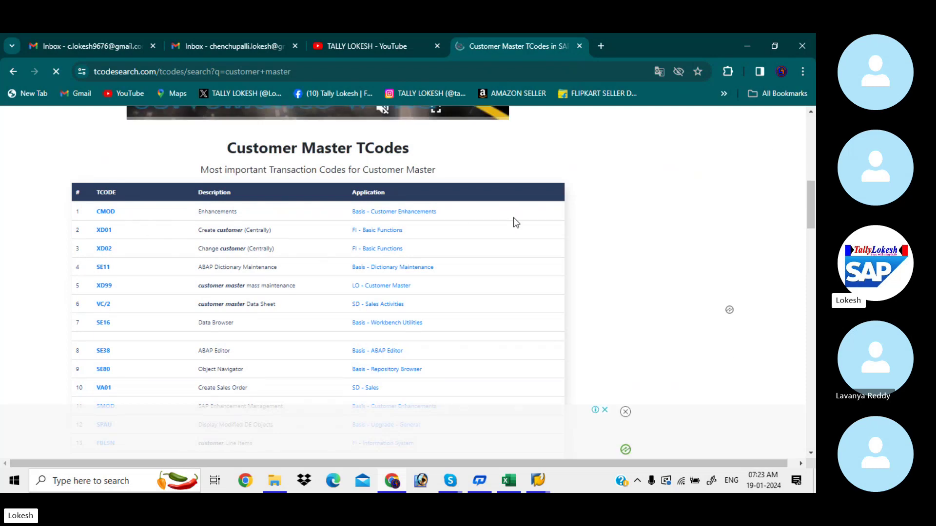
left_click_drag(815, 205, 814, 54)
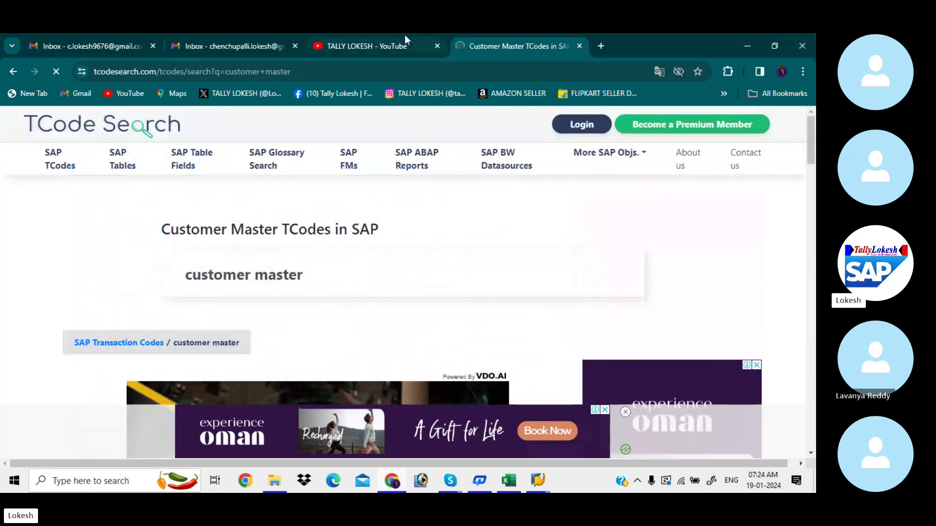
Switch to the TALLY LOKESH YouTube channel page and bring up the SAP BATCH -5 call window in Skype.
left_click(346, 39)
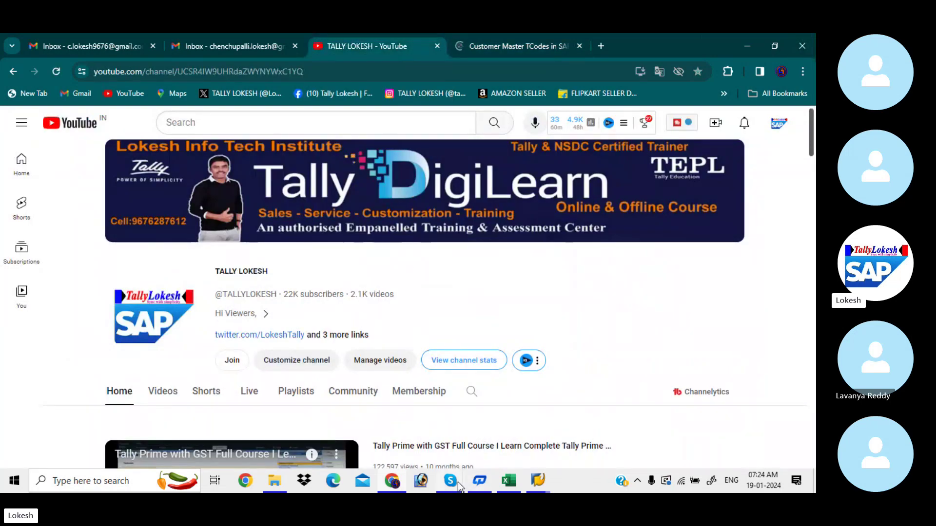
mouse_move(459, 486)
left_click(431, 427)
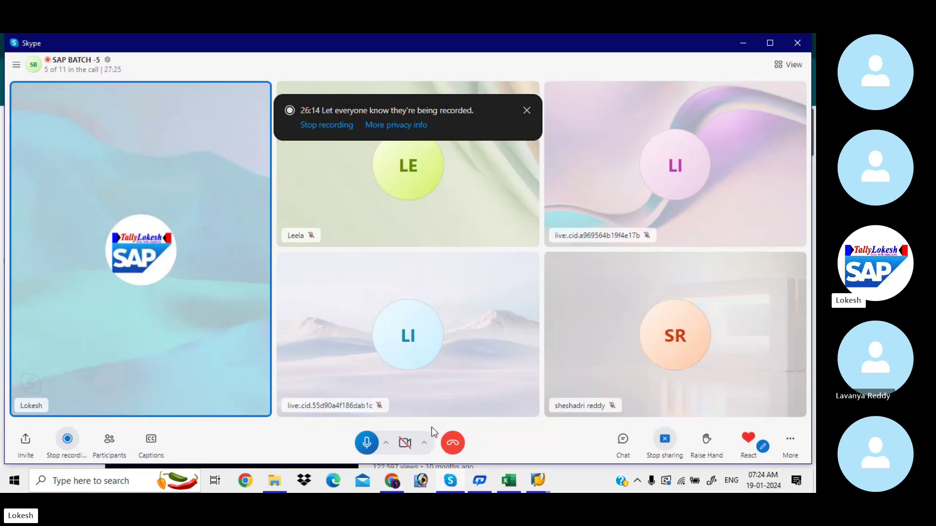